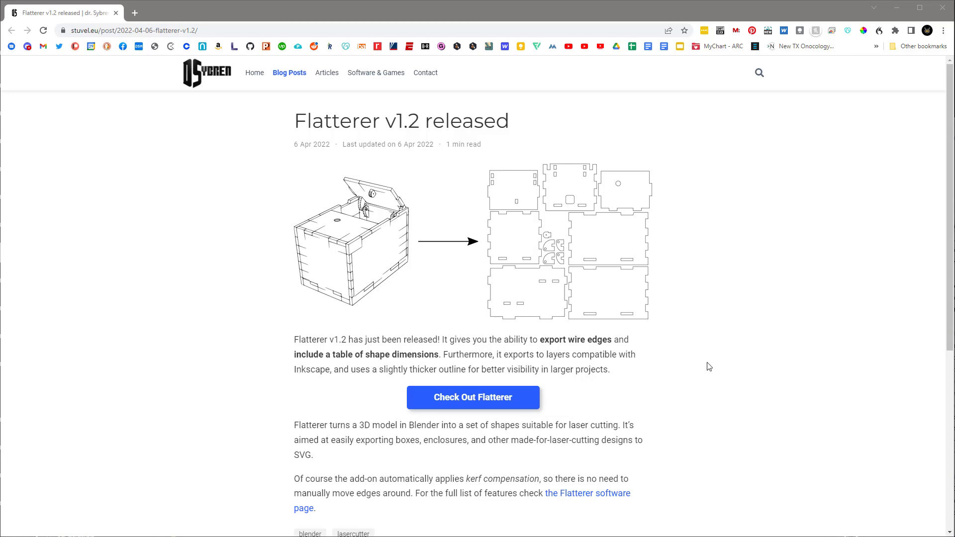
# - Scroll up and down through the Flatterer v1.2 release blog post
pyautogui.scroll(-5, 708, 367)
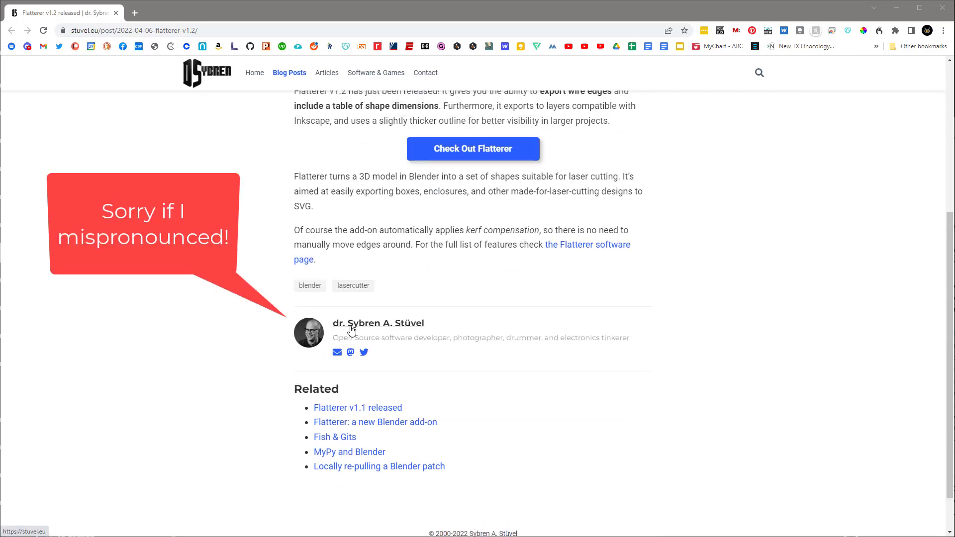
pyautogui.scroll(4, 709, 389)
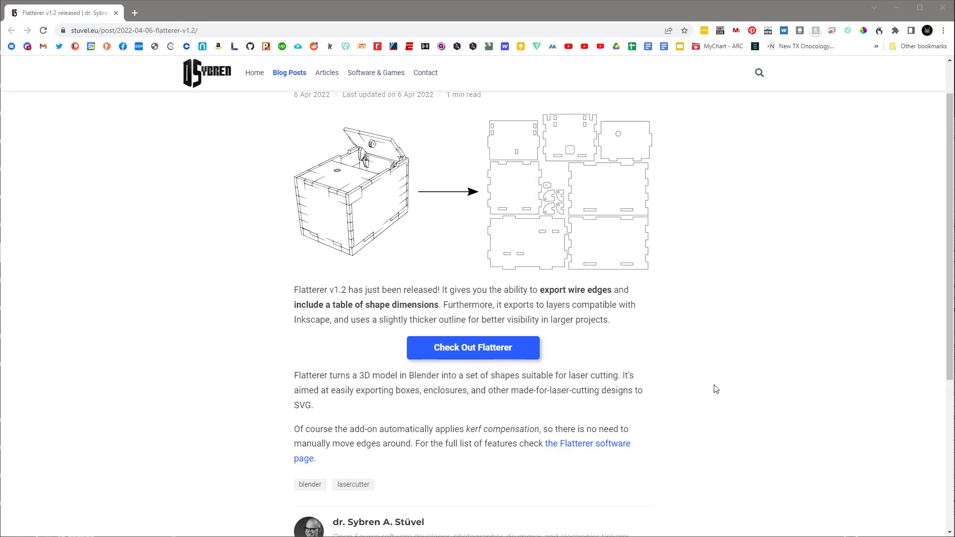
pyautogui.scroll(1, 725, 378)
pyautogui.scroll(-4, 724, 373)
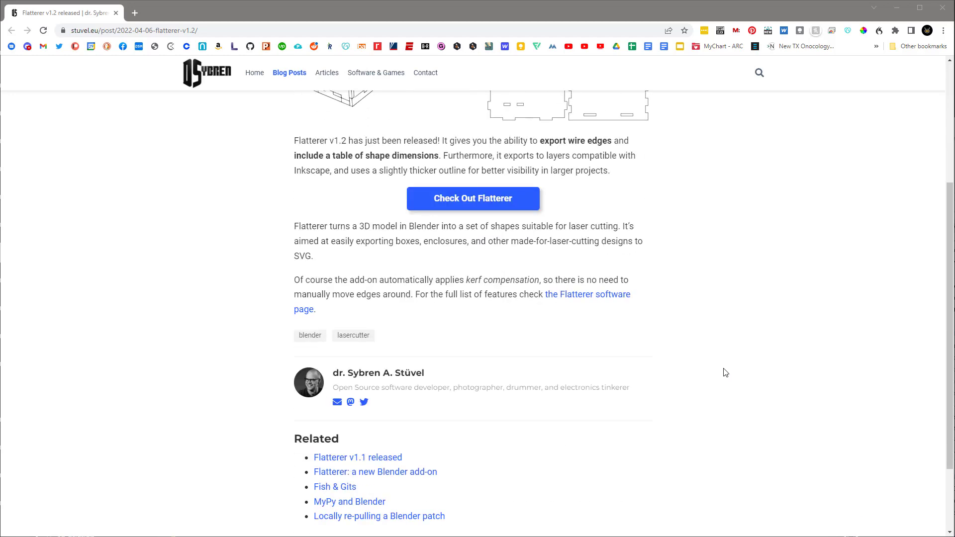
pyautogui.scroll(3, 724, 373)
pyautogui.scroll(1, 718, 338)
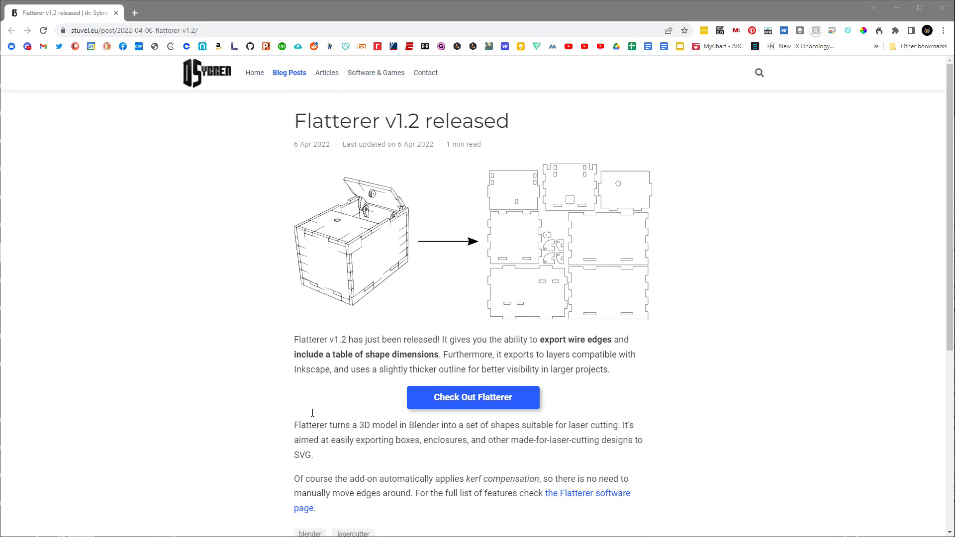
pyautogui.scroll(-6, 616, 364)
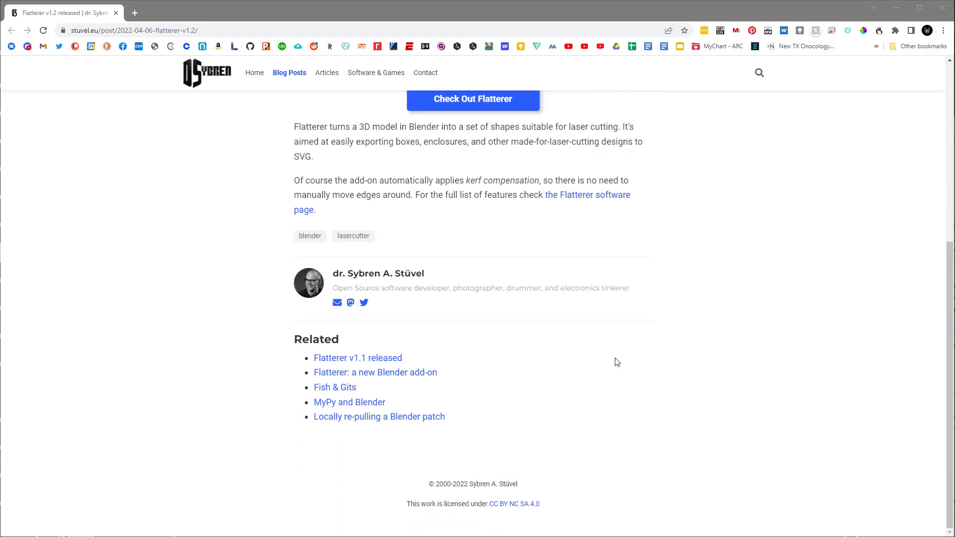
pyautogui.scroll(1, 616, 362)
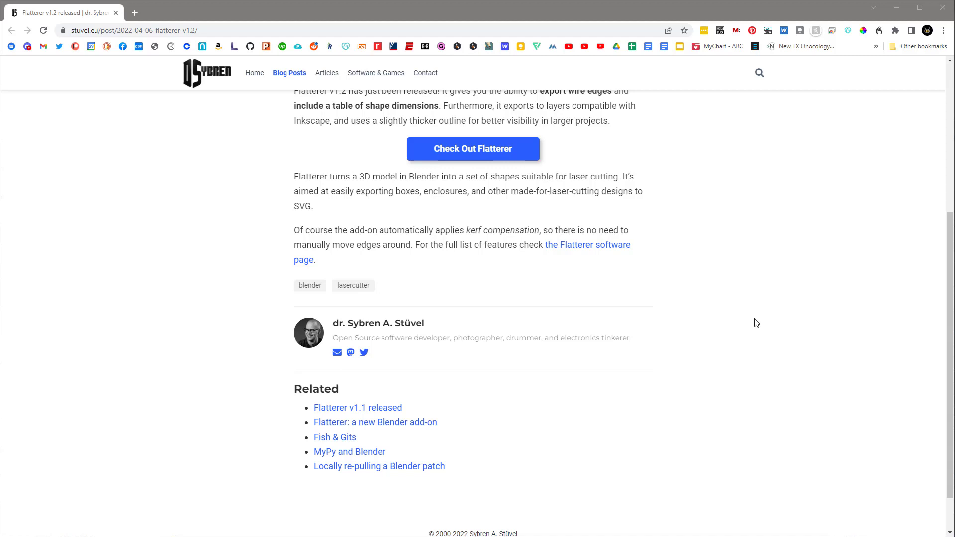
pyautogui.scroll(1, 754, 323)
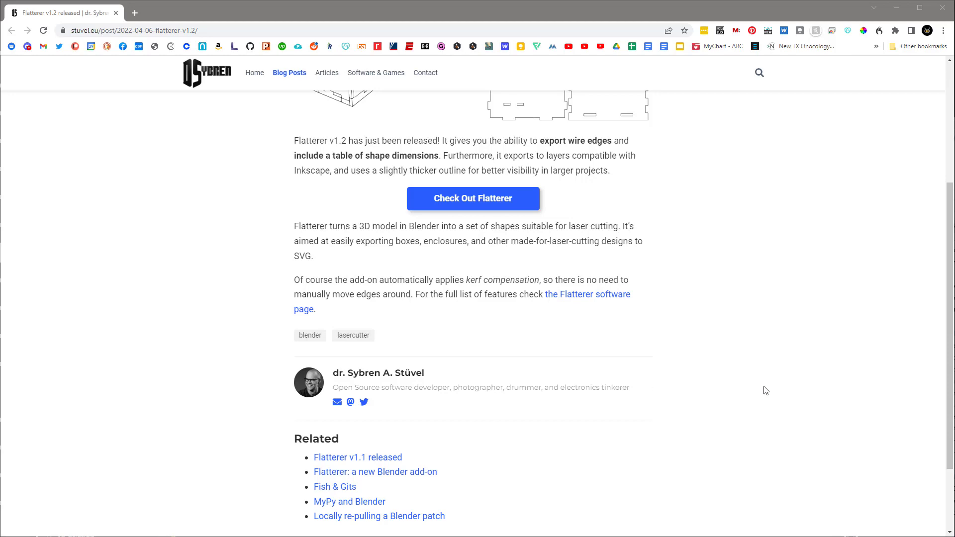
pyautogui.scroll(1, 765, 391)
# - Open the Flatterer software page and scroll to its 3D Viewport Panel and Scene Settings sections
pyautogui.click(486, 252)
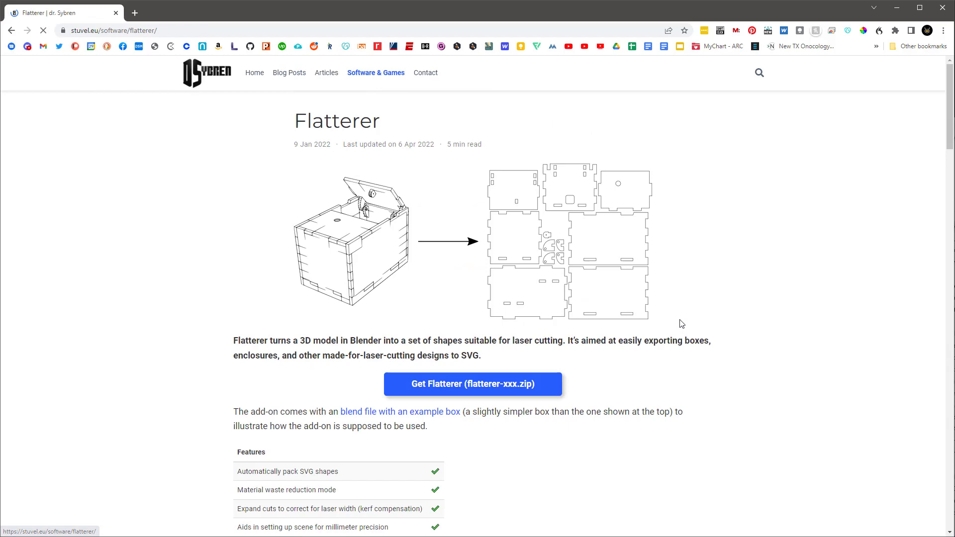
pyautogui.scroll(-15, 681, 335)
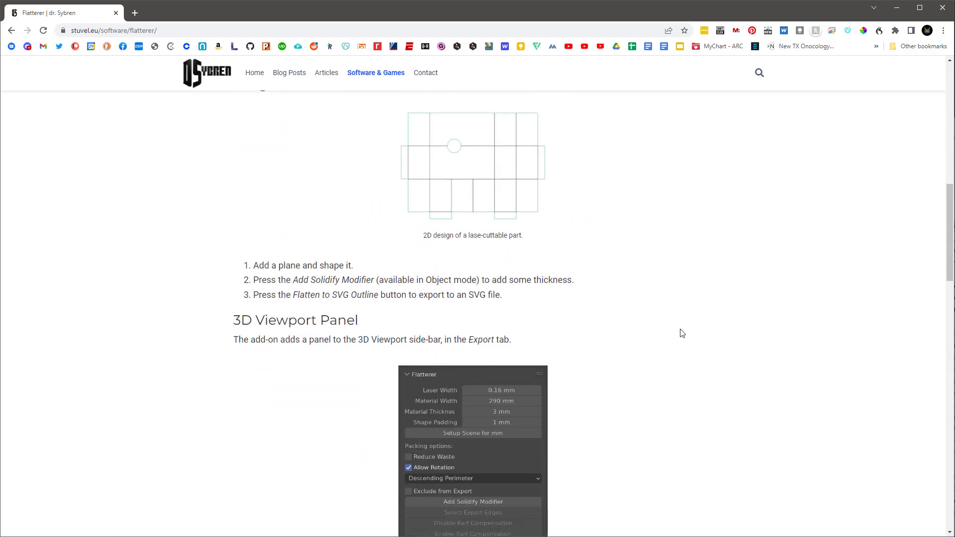
pyautogui.scroll(2, 496, 225)
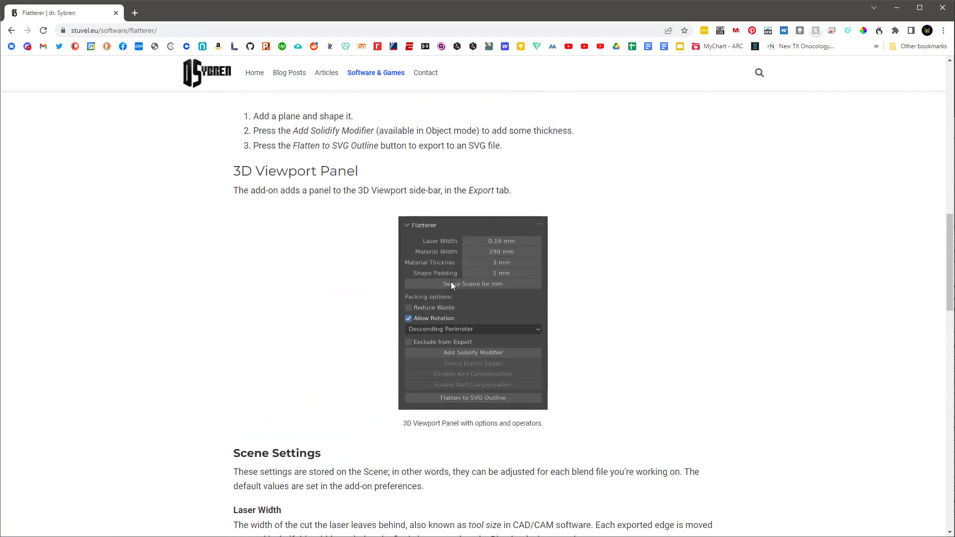
pyautogui.scroll(-2, 690, 322)
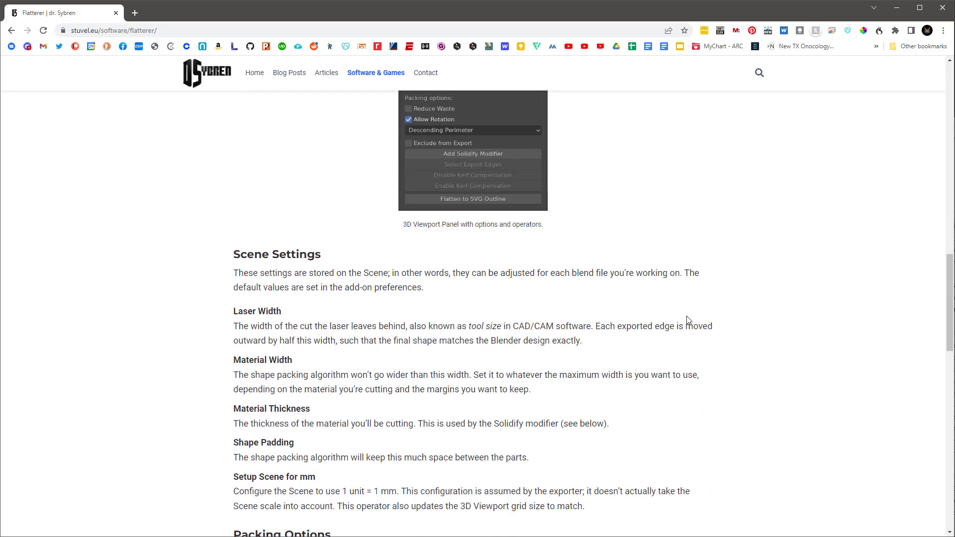
pyautogui.scroll(2, 689, 320)
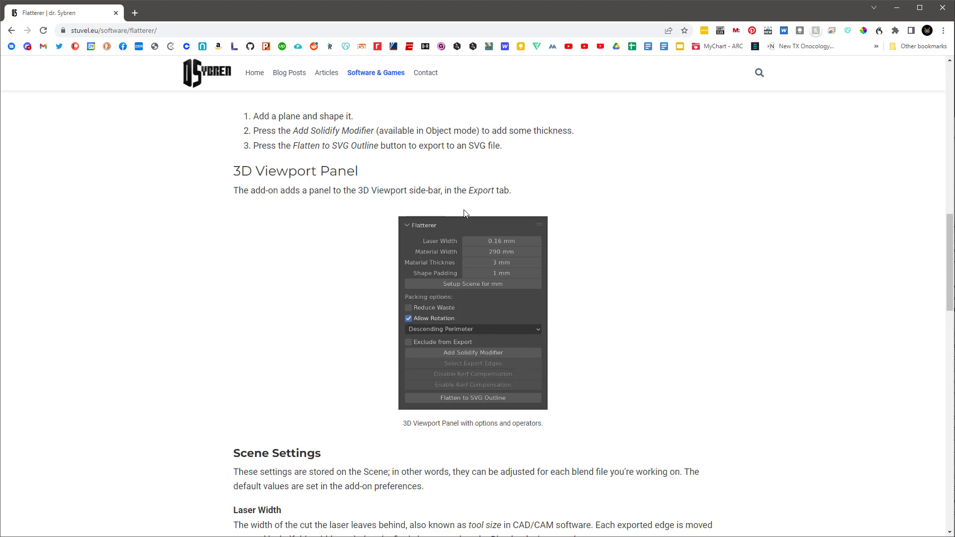
# - Back in Blender, select the cube in Solid shading and show its Flatterer export panel
pyautogui.click(897, 10)
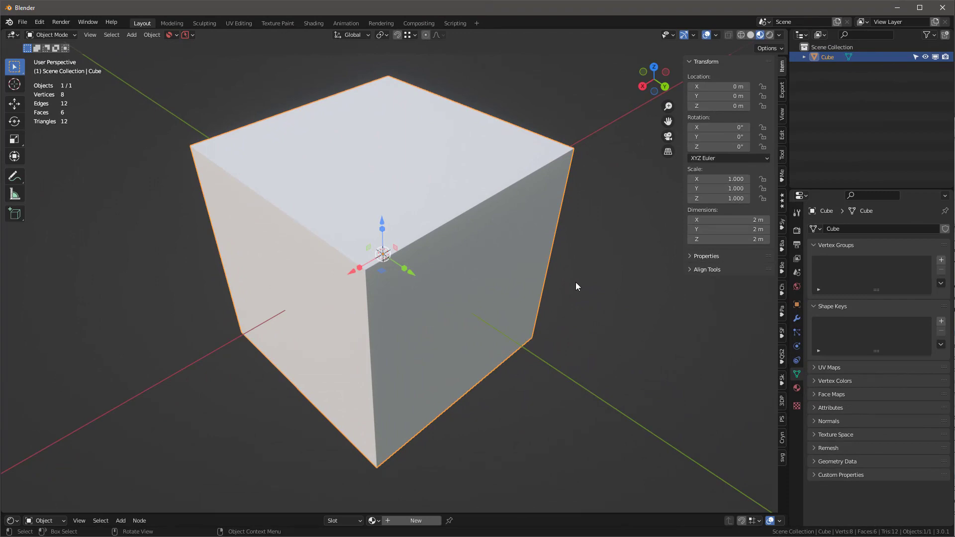
pyautogui.click(580, 278)
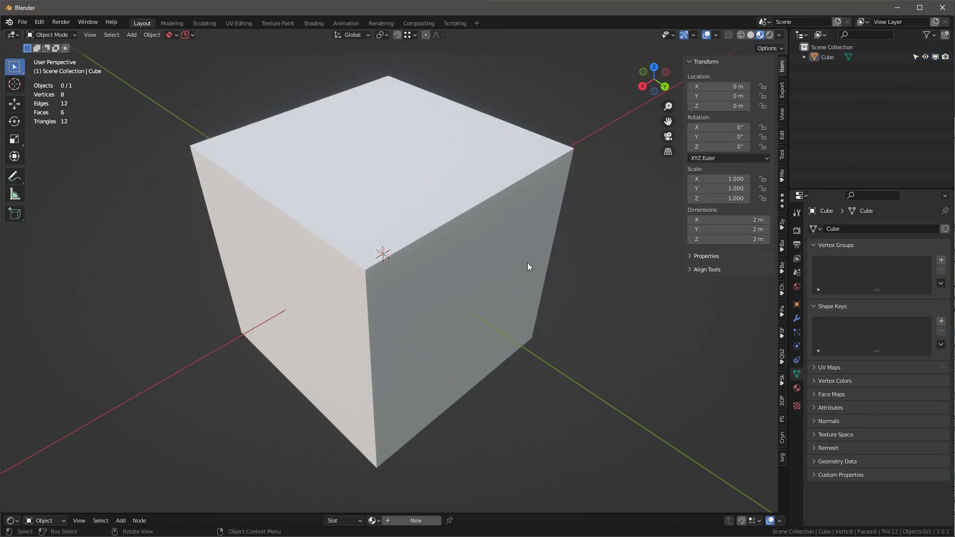
pyautogui.click(509, 261)
pyautogui.press('z')
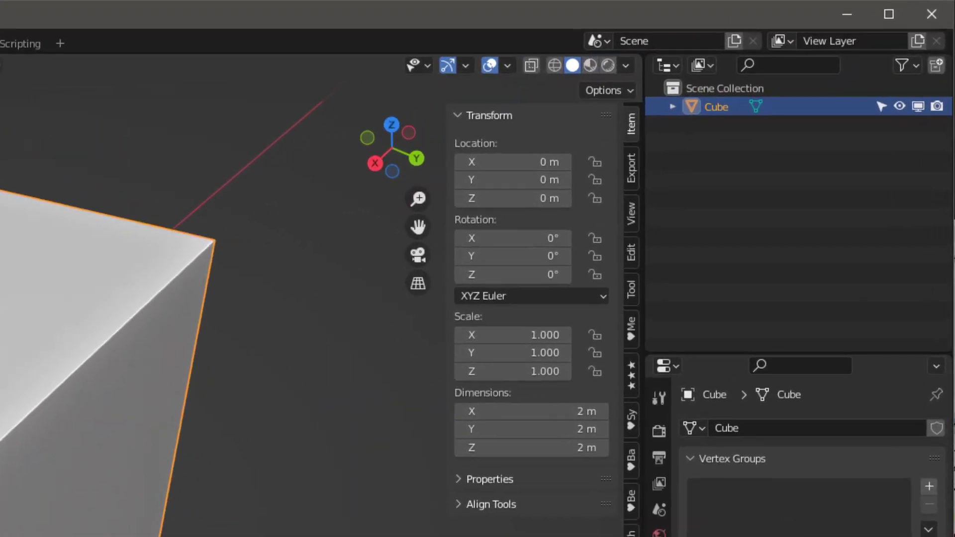
pyautogui.click(631, 177)
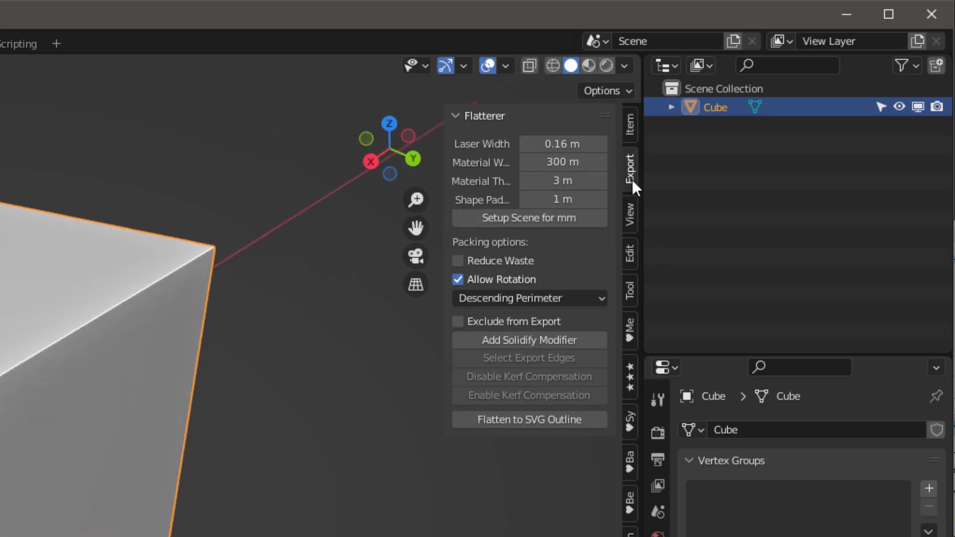
pyautogui.press('n')
pyautogui.press('n')
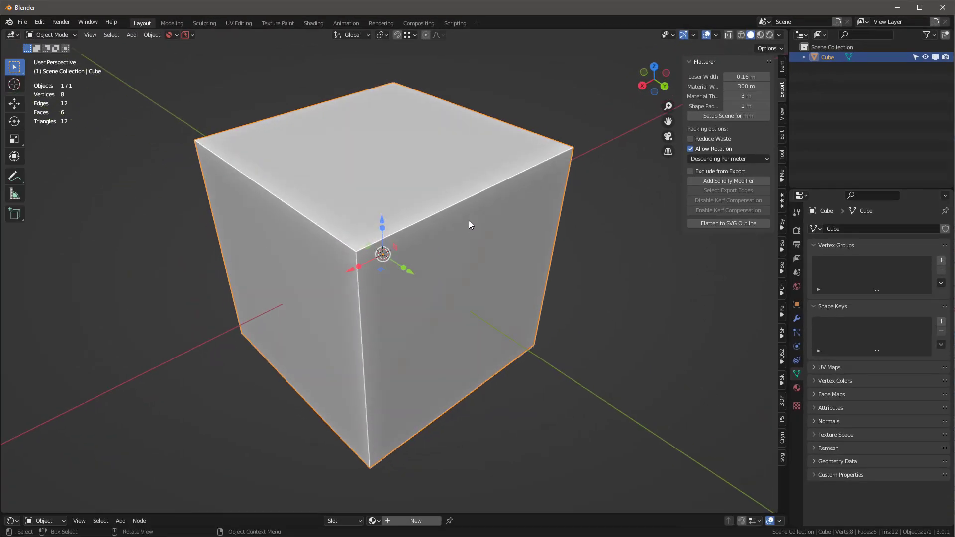
# - Set up the scene for millimetres and make the cube 200 mm on X, Y and Z
pyautogui.click(730, 115)
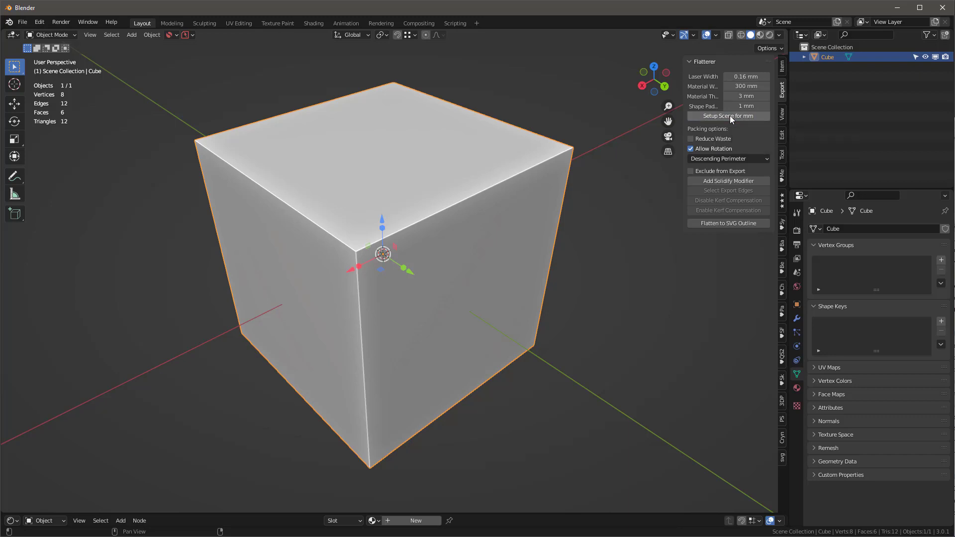
pyautogui.click(782, 66)
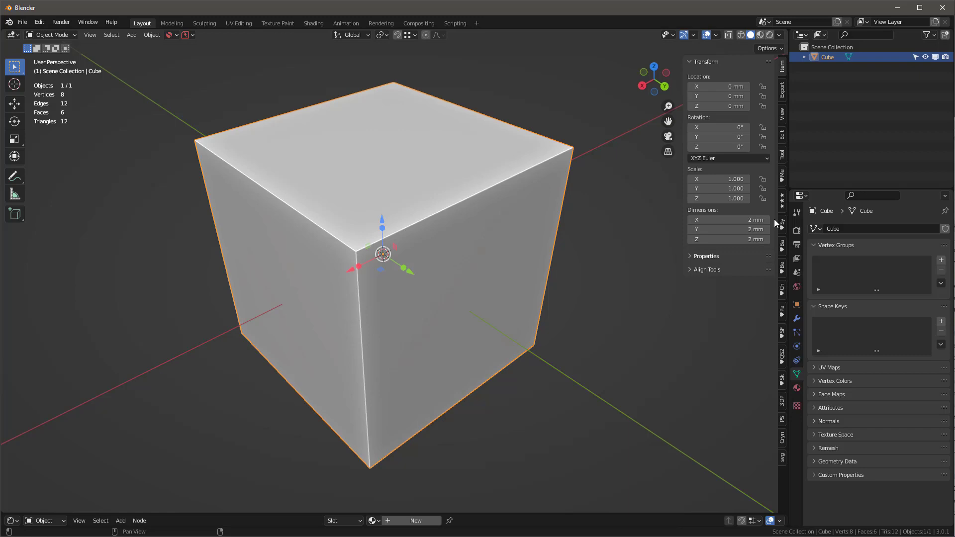
pyautogui.moveTo(729, 220); pyautogui.dragTo(729, 239)
pyautogui.press('BackSpace')
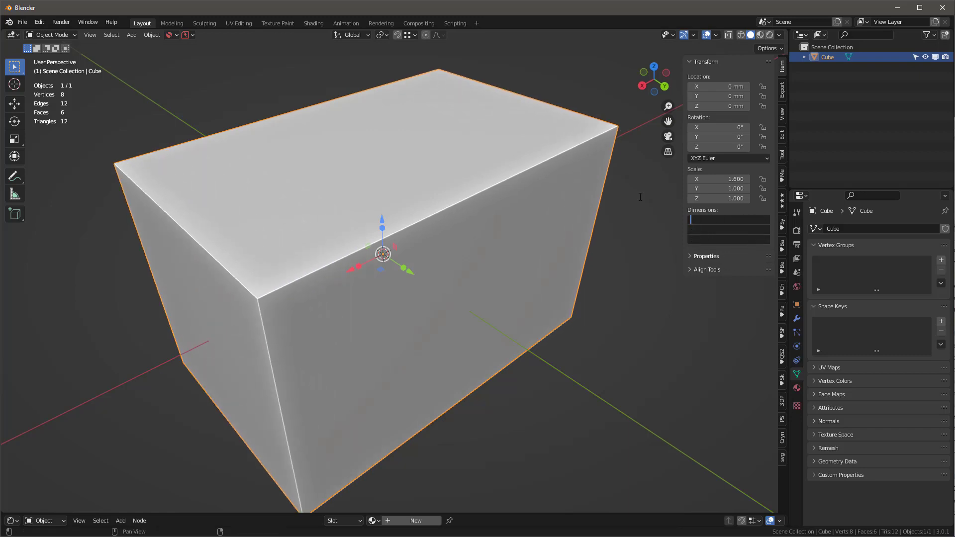
pyautogui.write('200')
pyautogui.press('Return')
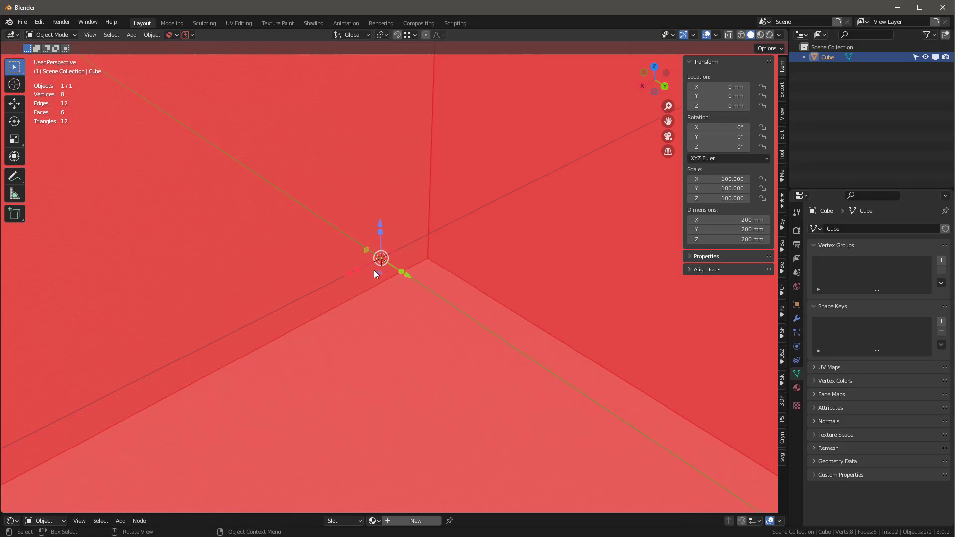
# - Apply the cube's scale so it reads 1.000 on all axes
pyautogui.scroll(-10, 346, 221)
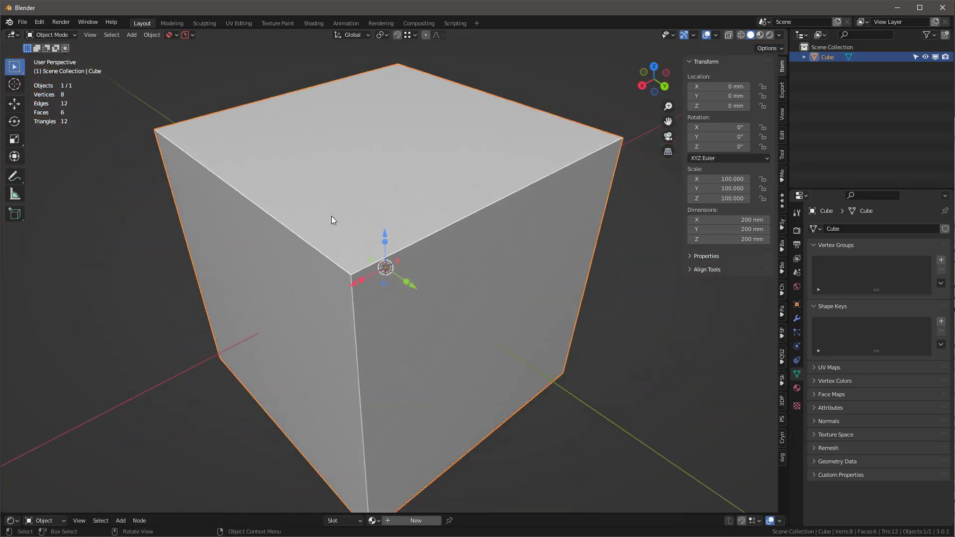
pyautogui.moveTo(416, 205)
pyautogui.mouseDown(button='middle')
pyautogui.moveTo(476, 258)
pyautogui.moveTo(399, 217)
pyautogui.moveTo(443, 236)
pyautogui.moveTo(421, 214)
pyautogui.mouseUp(button='middle')
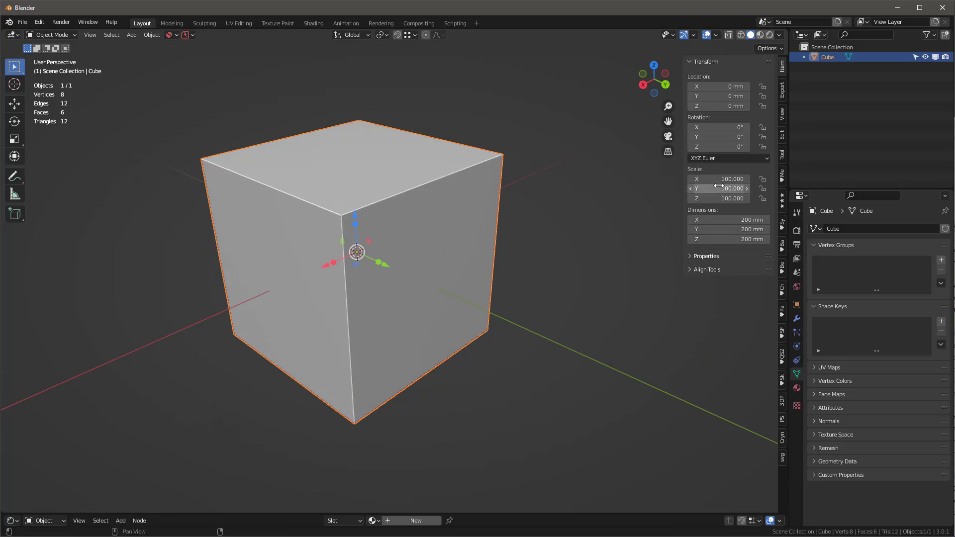
pyautogui.hotkey('ctrl', 'a')
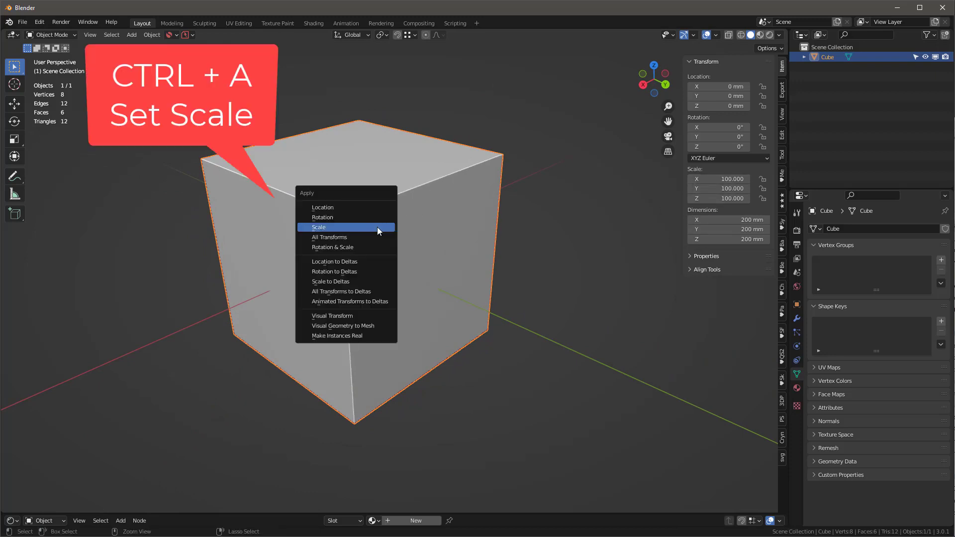
pyautogui.click(381, 228)
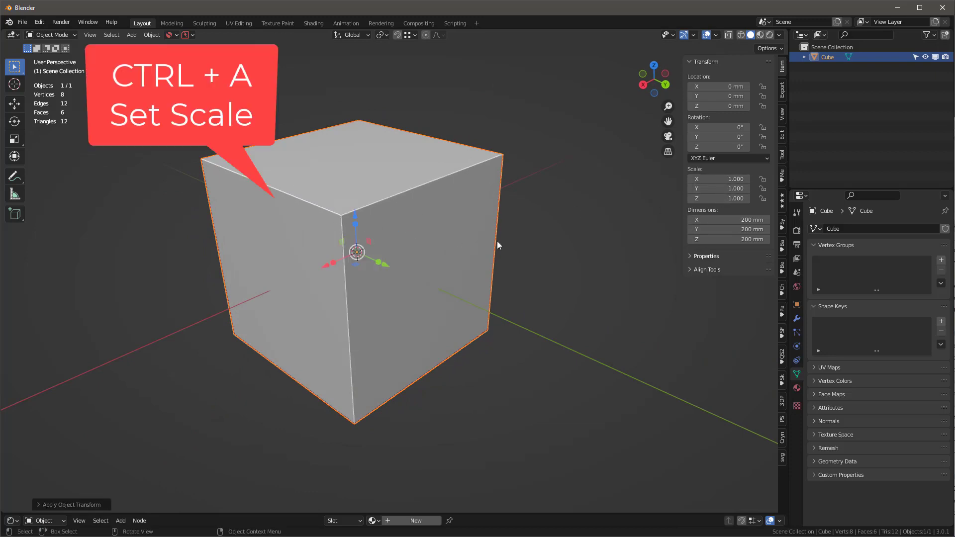
# - Set the Flatterer Material Width to 1000 mm
pyautogui.click(782, 90)
pyautogui.moveTo(386, 220); pyautogui.dragTo(356, 238, button='middle')
pyautogui.scroll(1, 356, 239)
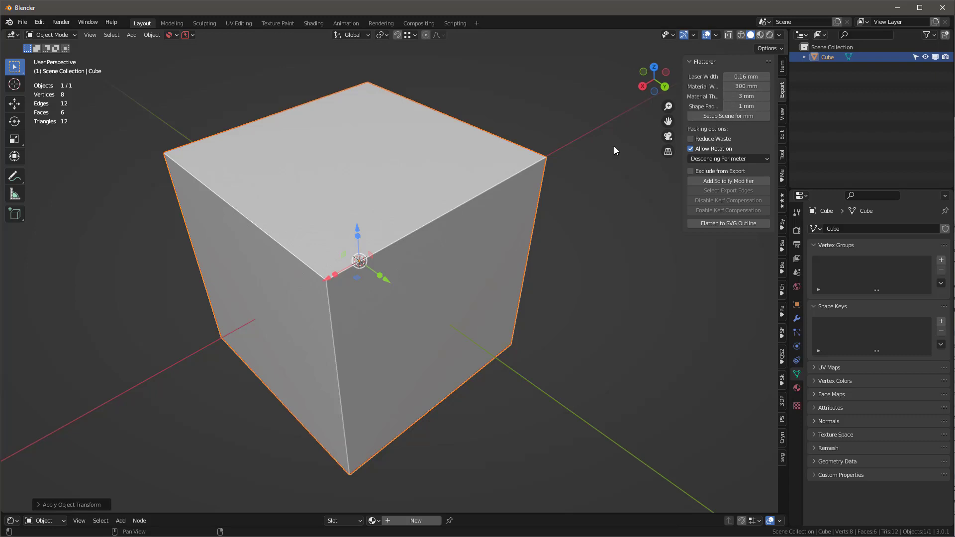
pyautogui.click(742, 86)
pyautogui.write('1')
pyautogui.press('Return')
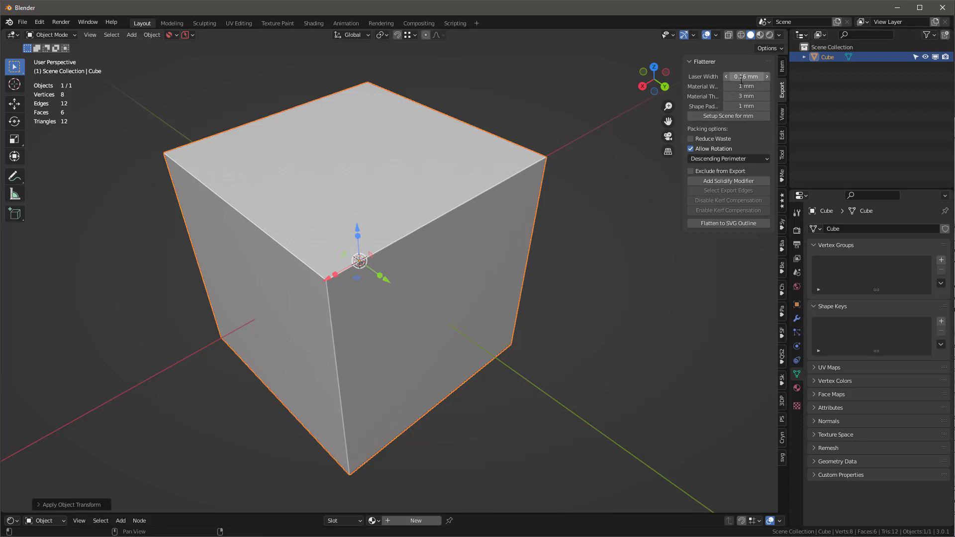
pyautogui.click(742, 86)
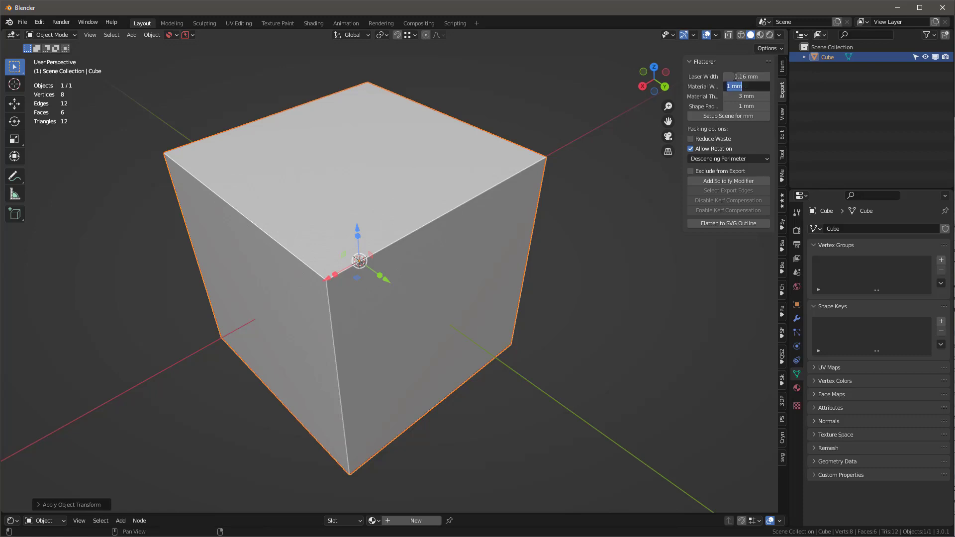
pyautogui.write('1000')
# - Set Material Thickness to 4 mm and Laser Width to 2 mm
pyautogui.click(735, 76)
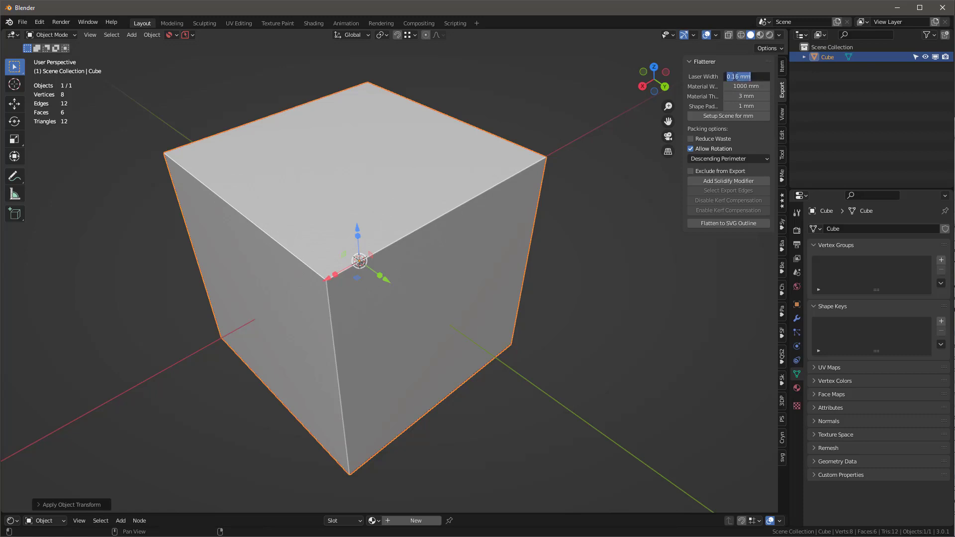
pyautogui.press('Return')
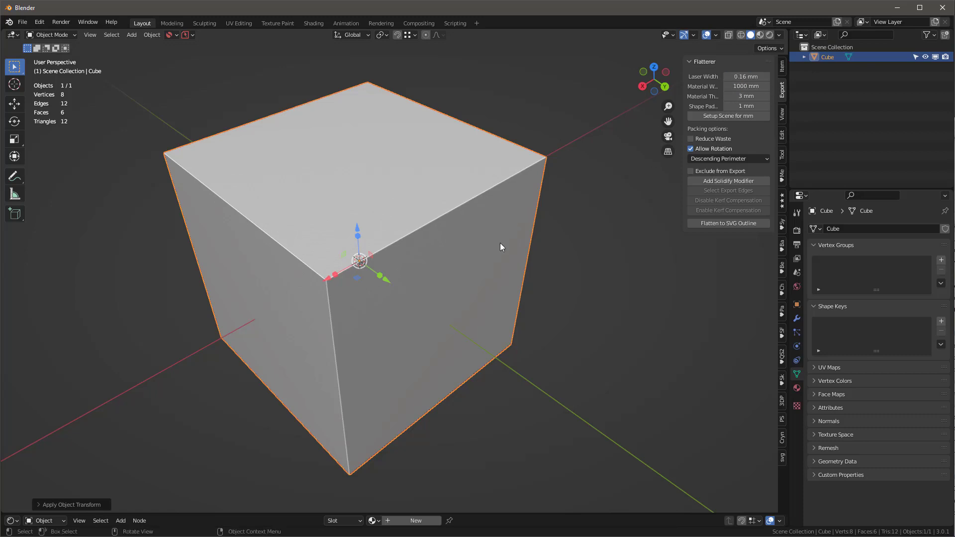
pyautogui.click(742, 96)
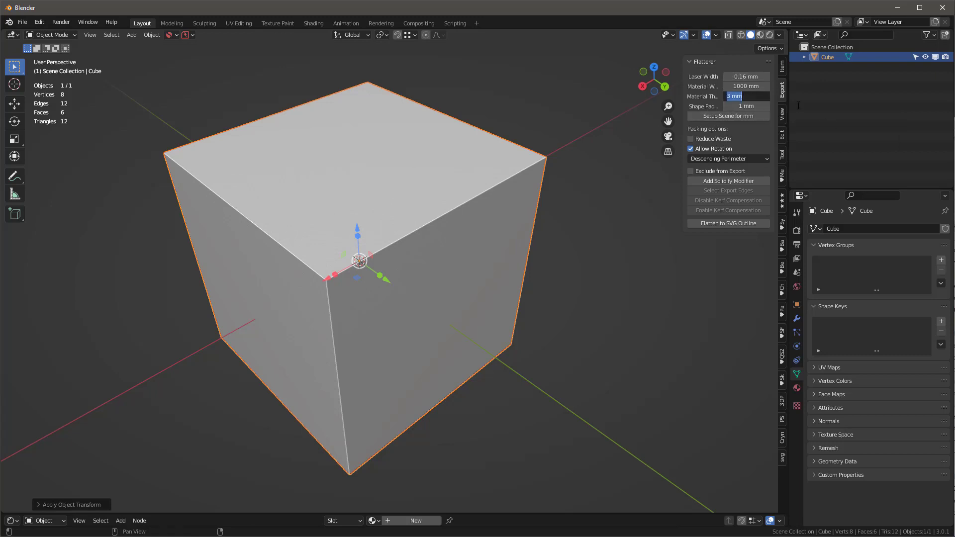
pyautogui.write('4')
pyautogui.press('Return')
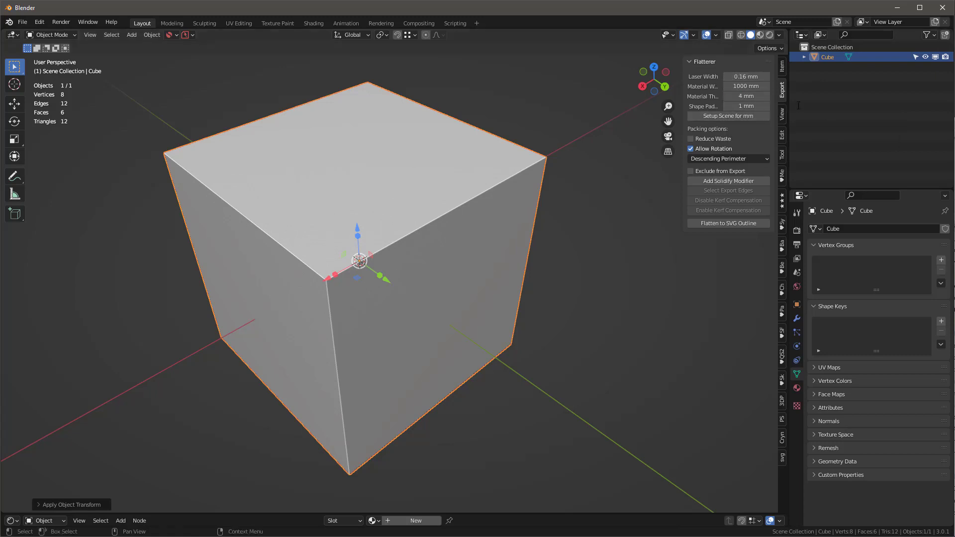
pyautogui.click(745, 77)
pyautogui.write('2')
pyautogui.press('Return')
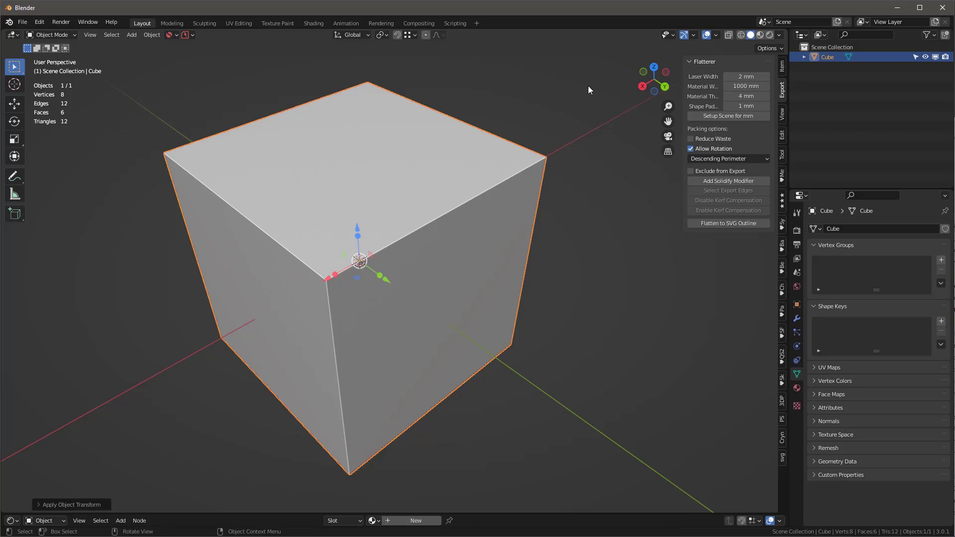
# - Scale the cube along X and set the exact X scale to 0.5 in the Resize panel
pyautogui.moveTo(444, 255); pyautogui.dragTo(463, 262, button='middle')
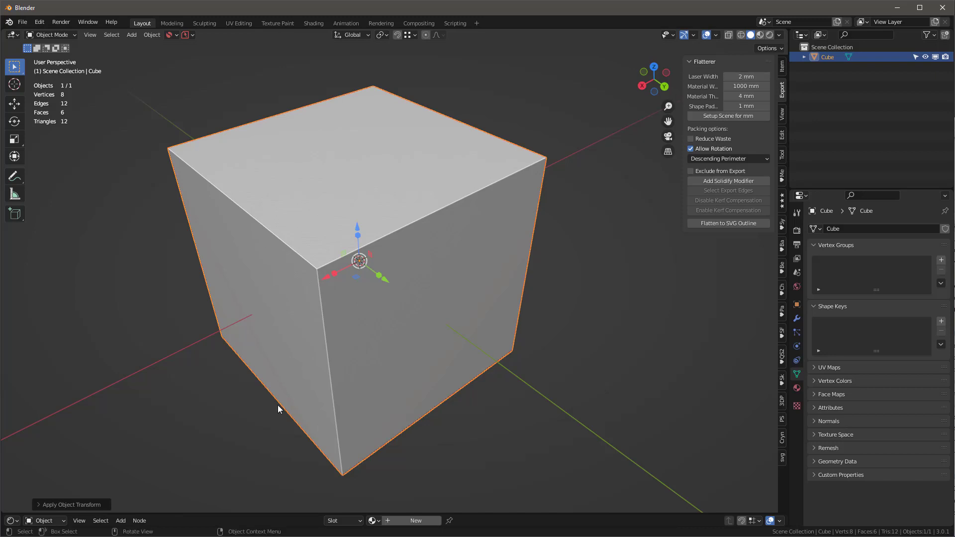
pyautogui.scroll(-2, 365, 378)
pyautogui.scroll(2, 365, 378)
pyautogui.moveTo(386, 377); pyautogui.dragTo(434, 347, button='middle')
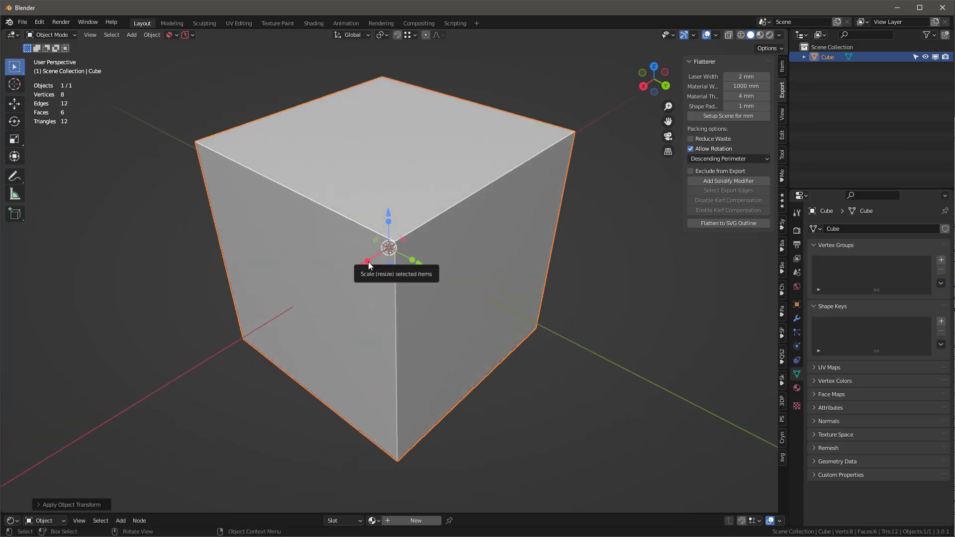
pyautogui.moveTo(369, 265); pyautogui.dragTo(381, 249)
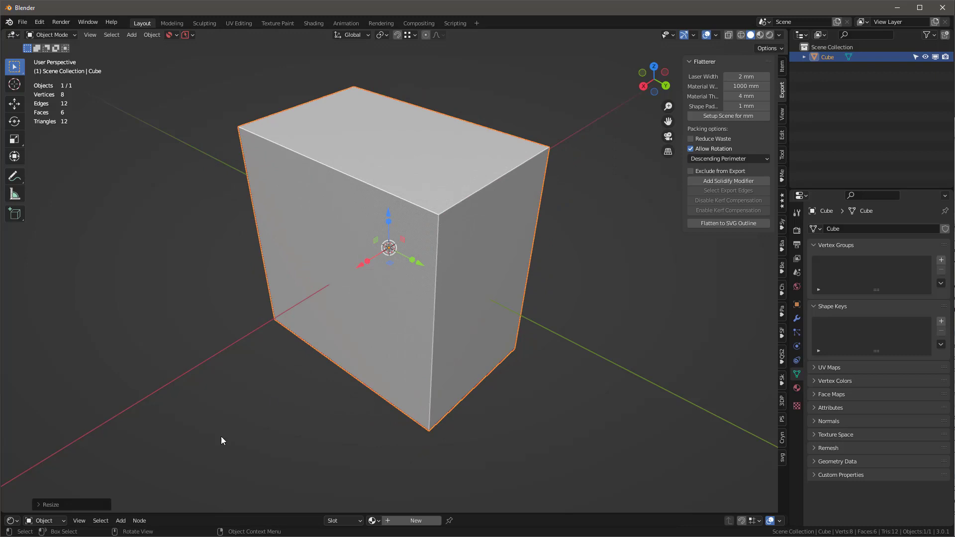
pyautogui.click(44, 505)
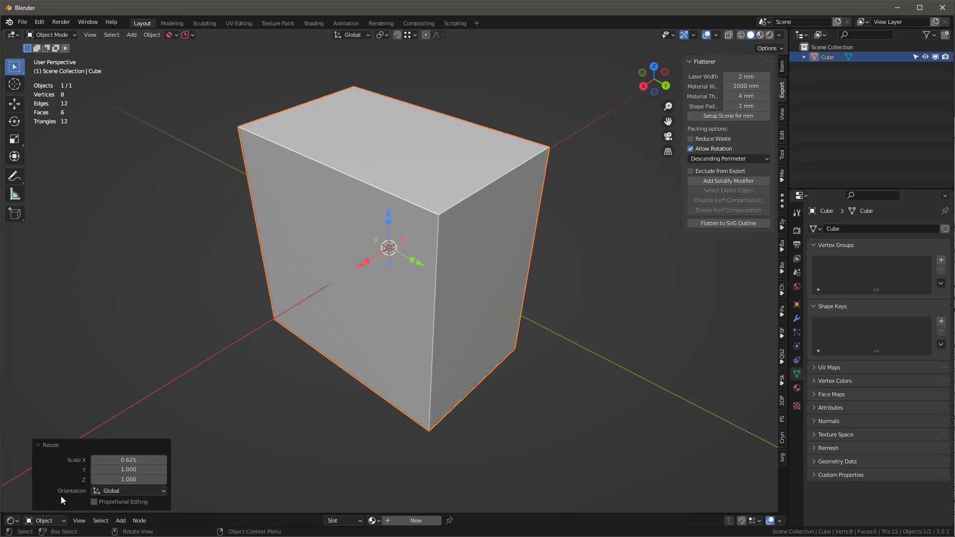
pyautogui.click(145, 461)
pyautogui.write('0.5')
pyautogui.press('Return')
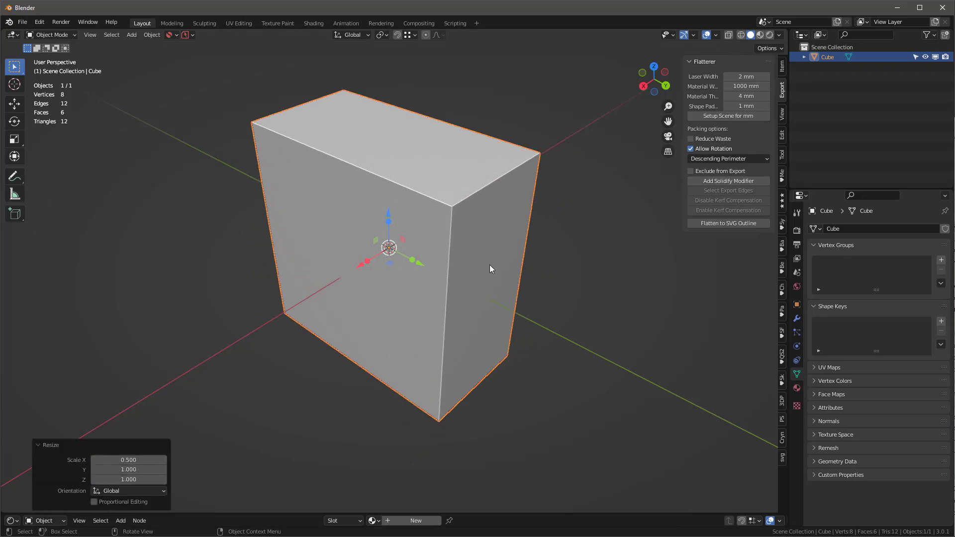
# - Apply the cube's 0.5 X scale
pyautogui.hotkey('ctrl', 'a')
pyautogui.click(455, 256)
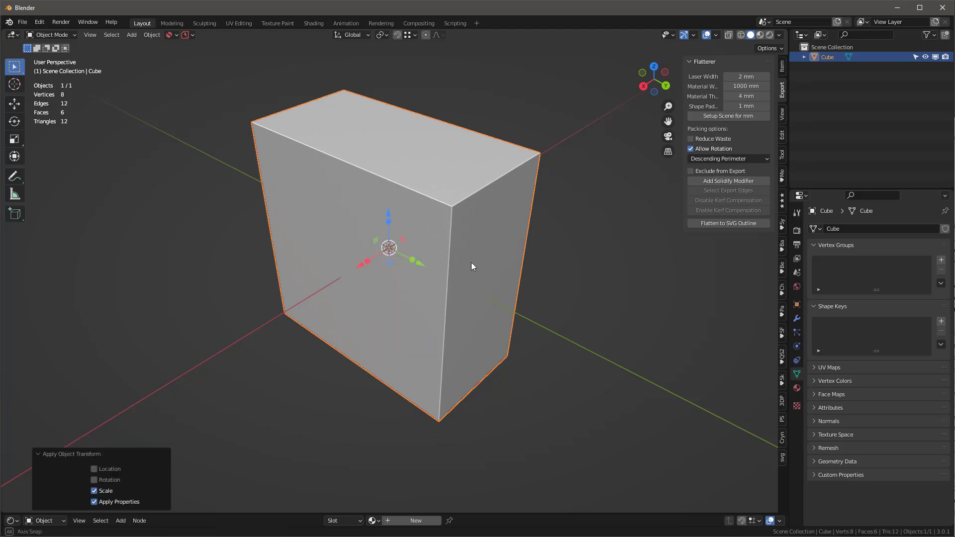
pyautogui.moveTo(471, 264); pyautogui.dragTo(367, 273, button='middle')
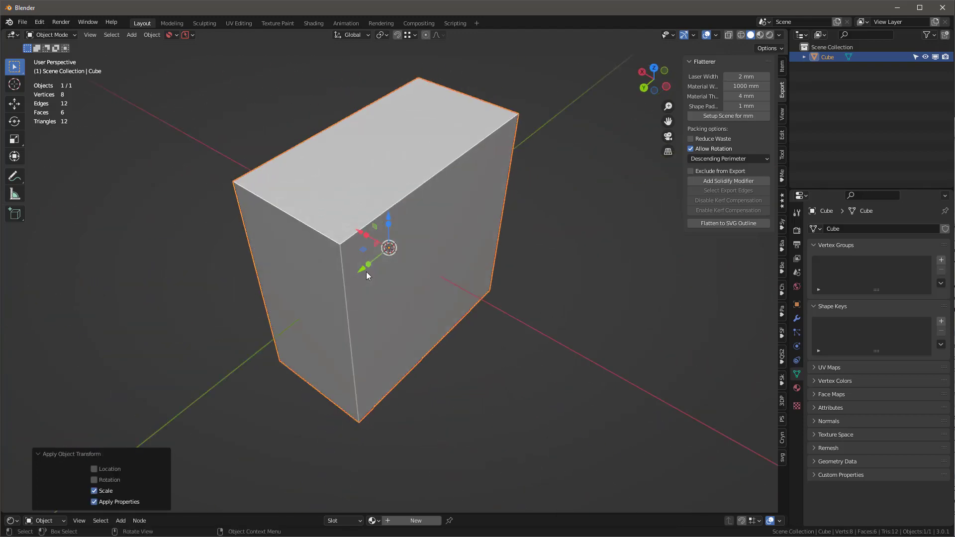
# - In Edit Mode, keep the two front faces and delete the top, back and bottom faces
pyautogui.press('Tab')
pyautogui.click(448, 241)
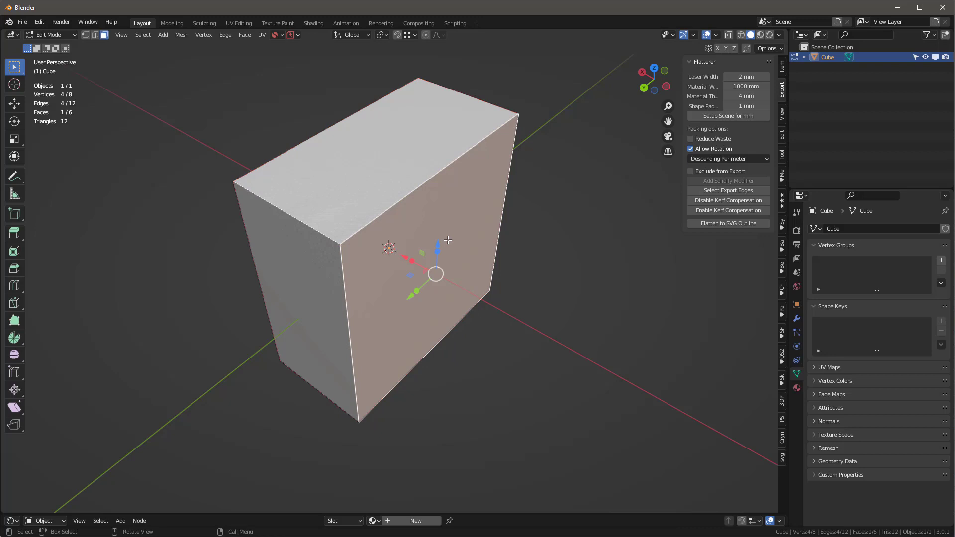
pyautogui.keyDown('shift'); pyautogui.click(281, 288); pyautogui.keyUp('shift')
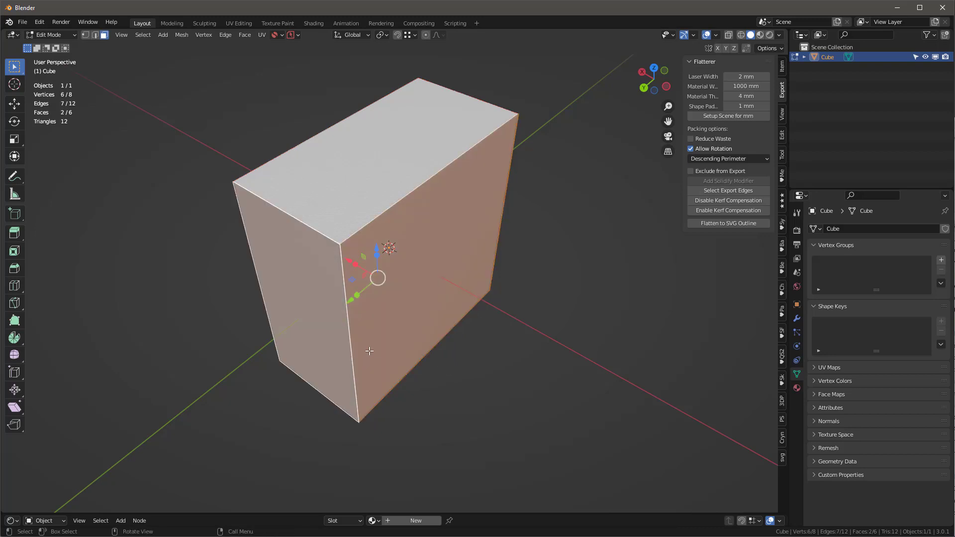
pyautogui.hotkey('ctrl', 'i')
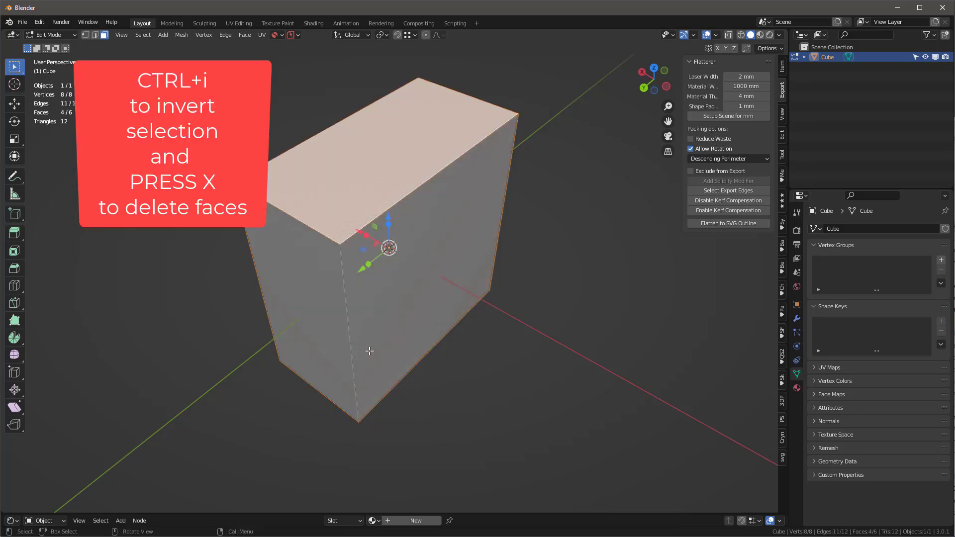
pyautogui.press('x')
pyautogui.click(377, 348)
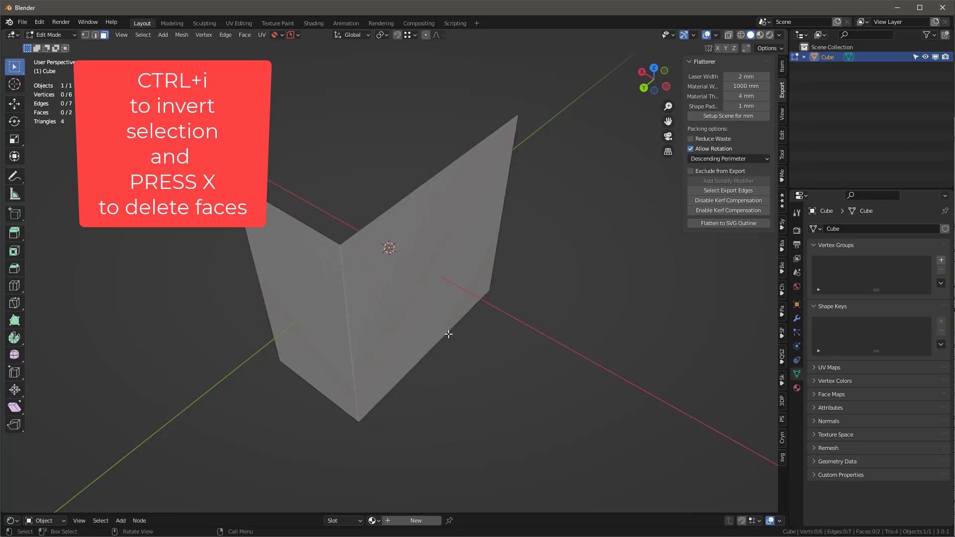
# - Inspect the two remaining walls and select the right wall face
pyautogui.moveTo(449, 335); pyautogui.dragTo(452, 200, button='middle')
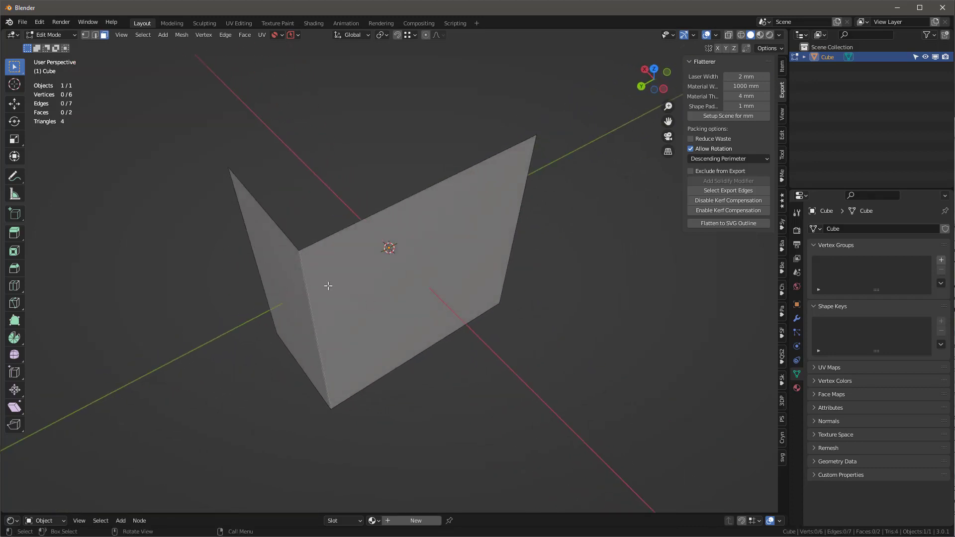
pyautogui.moveTo(383, 247); pyautogui.dragTo(377, 236, button='middle')
pyautogui.click(377, 237)
pyautogui.click(237, 265)
pyautogui.click(368, 277)
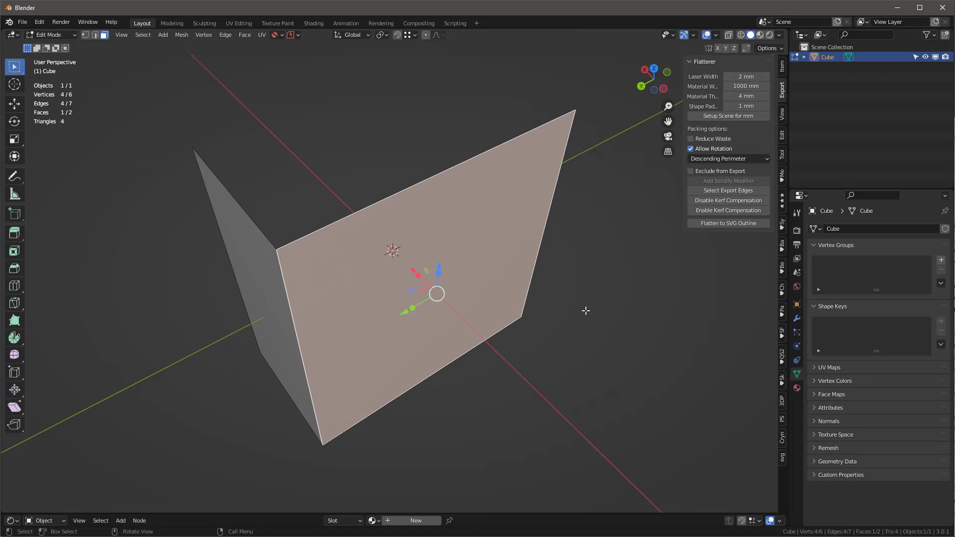
# - Return to Object Mode, check the walls' dimensions, and add a Solidify modifier from the Export tab
pyautogui.press('Tab')
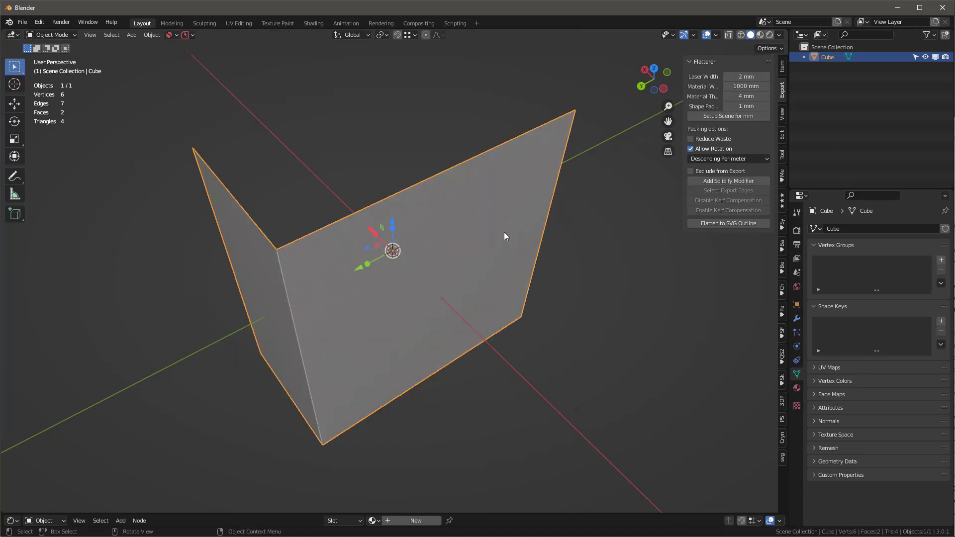
pyautogui.click(782, 67)
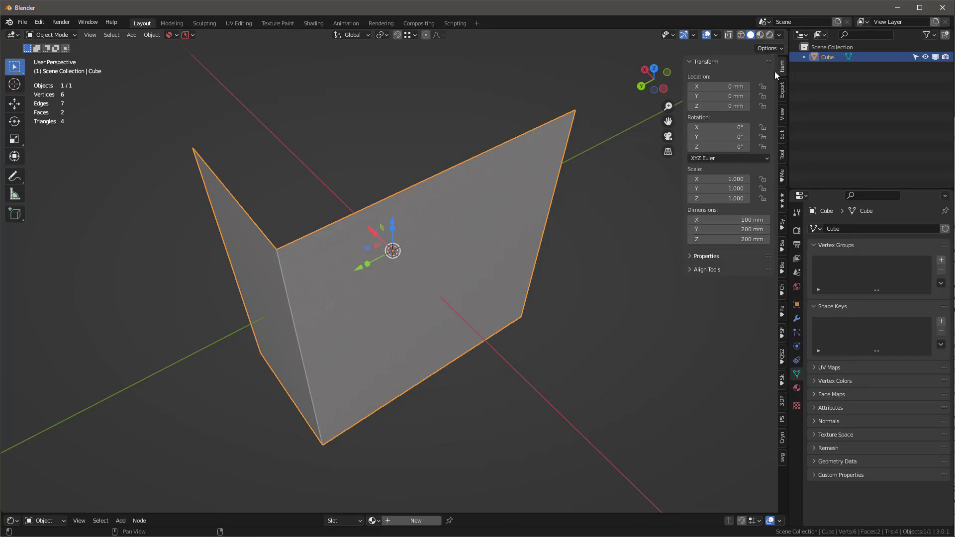
pyautogui.click(782, 89)
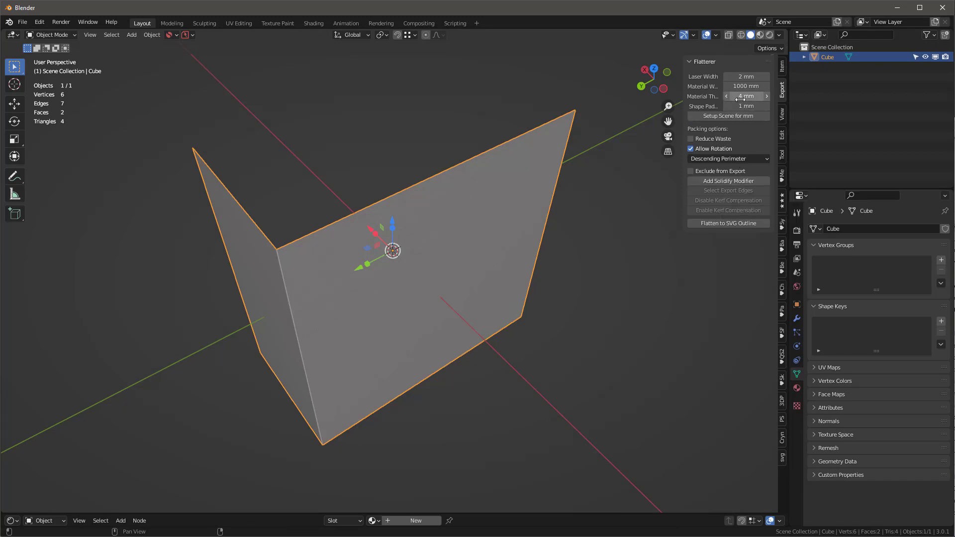
pyautogui.click(748, 181)
pyautogui.moveTo(335, 270); pyautogui.dragTo(479, 168, button='middle')
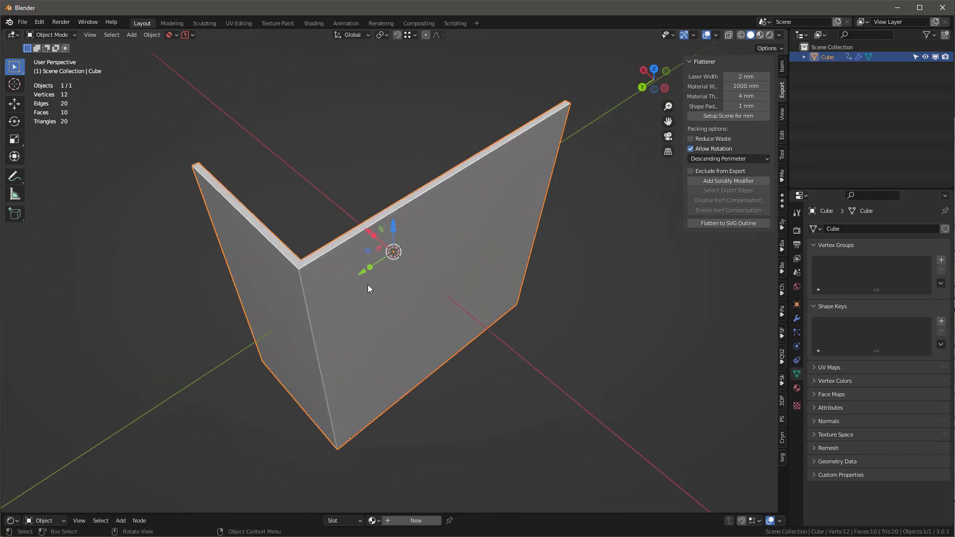
# - Separate the selected wall into its own object, Cube.001
pyautogui.press('Tab')
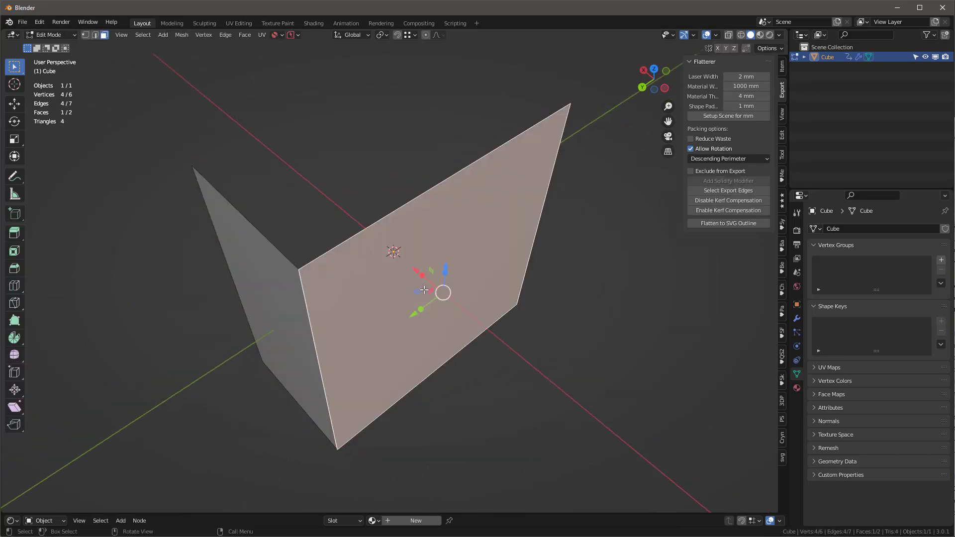
pyautogui.press('p')
pyautogui.click(468, 236)
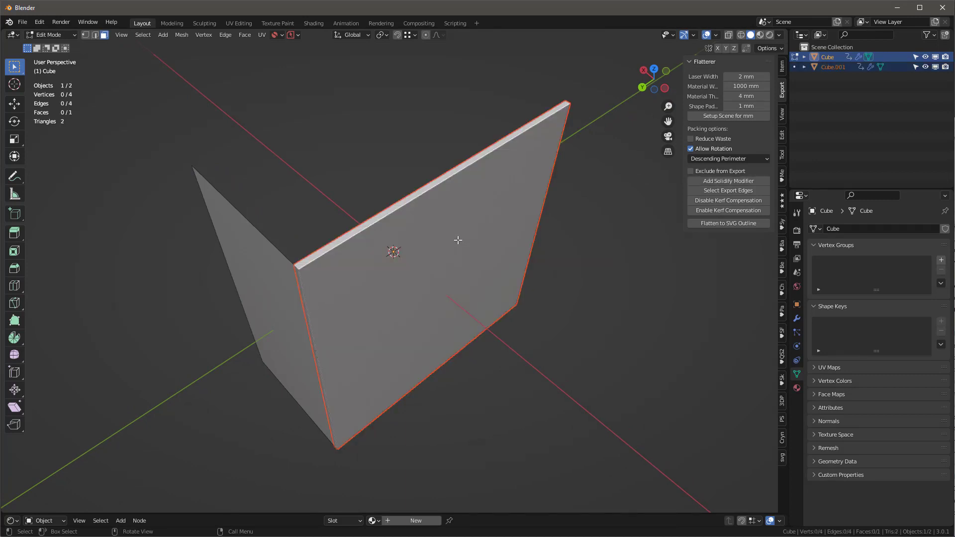
pyautogui.press('Tab')
# - Select Cube.001 and shift-add the Cube wall panel to the selection
pyautogui.click(518, 315)
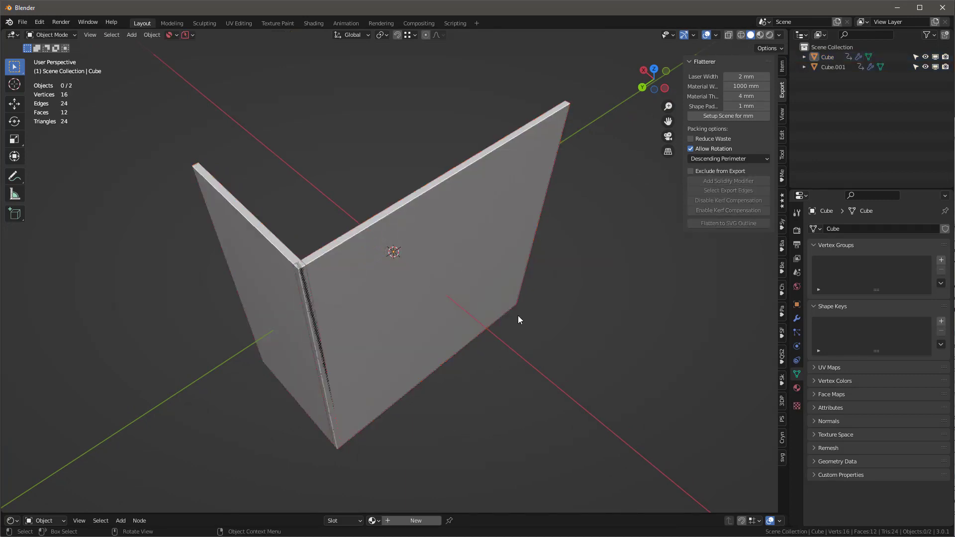
pyautogui.click(274, 273)
pyautogui.click(308, 369)
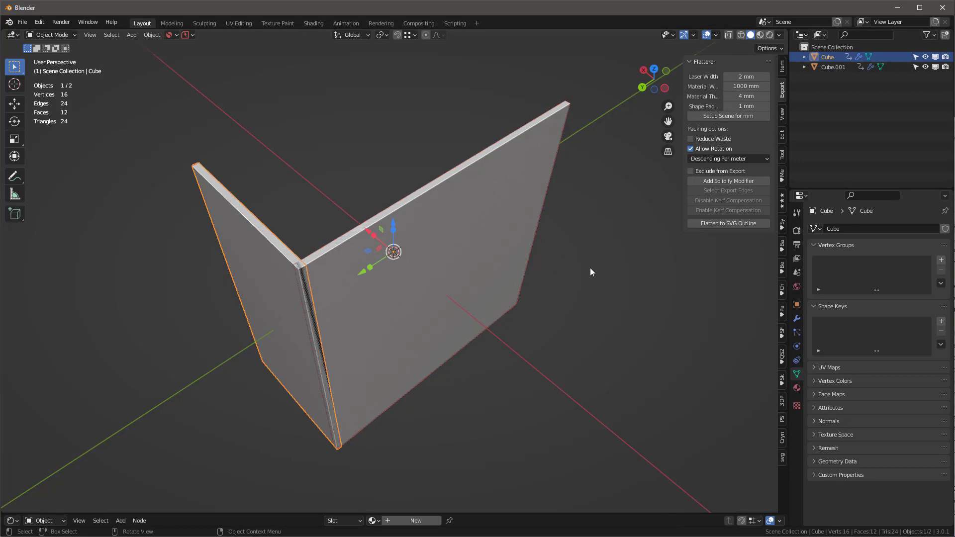
pyautogui.click(515, 263)
pyautogui.scroll(-2, 577, 282)
pyautogui.scroll(2, 427, 284)
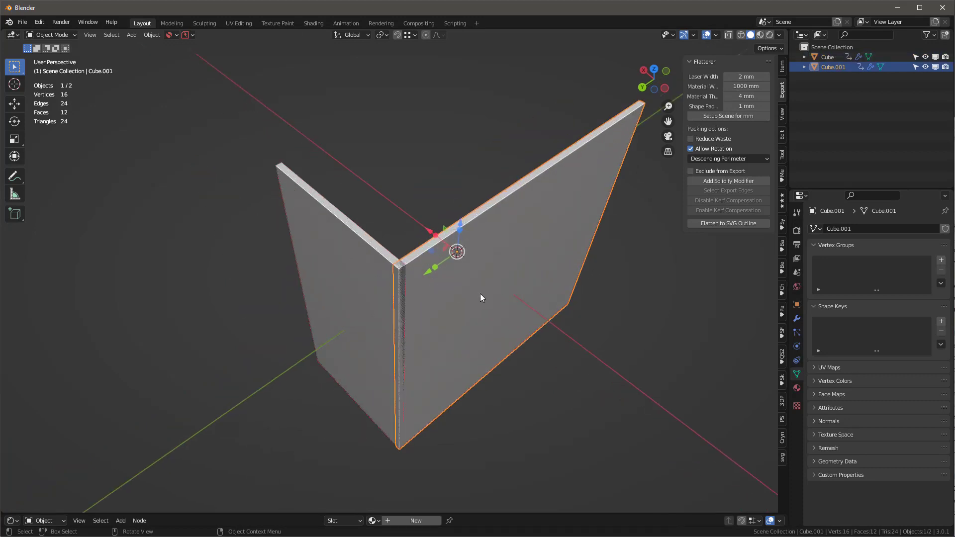
pyautogui.keyDown('shift'); pyautogui.click(351, 281); pyautogui.keyUp('shift')
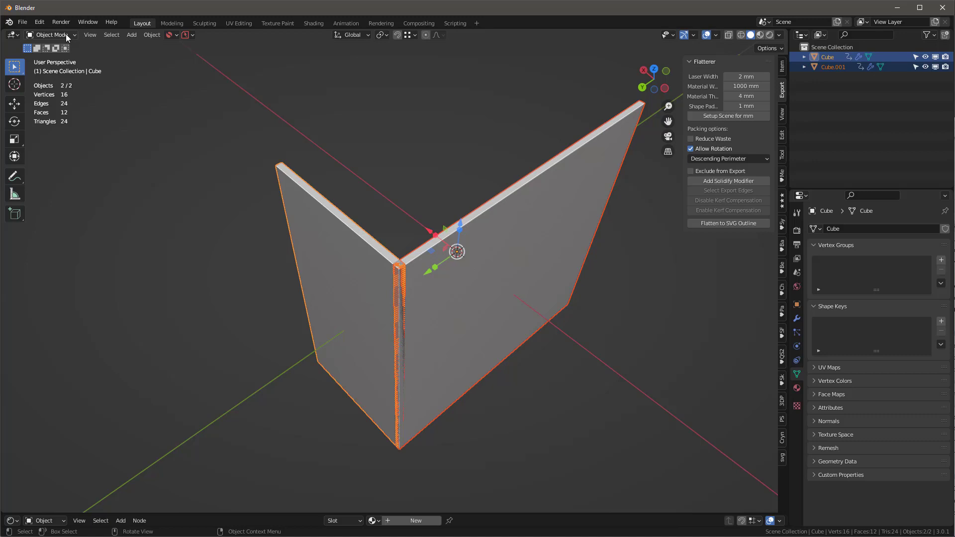
# - Confirm Bool Tool is enabled by searching 'bool' in the Add-ons preferences
pyautogui.click(39, 22)
pyautogui.click(79, 176)
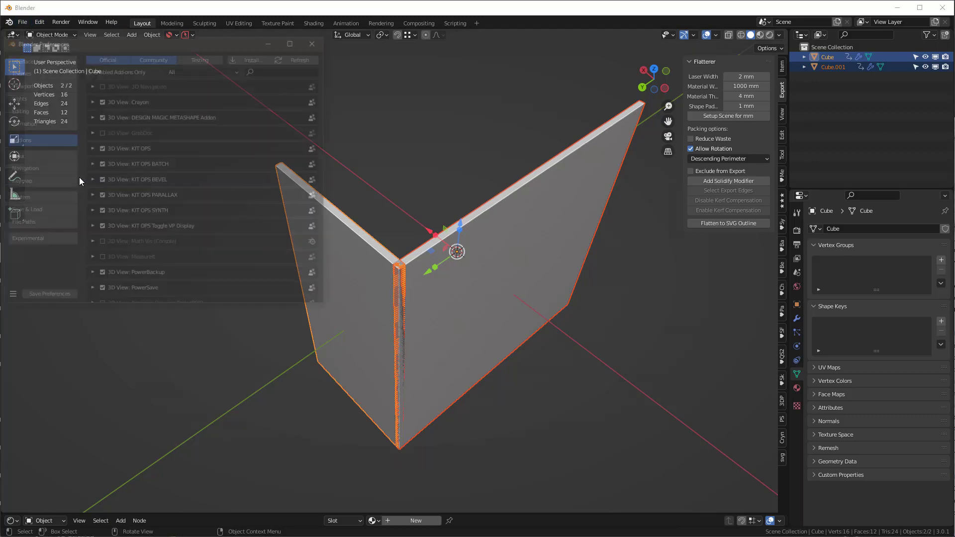
pyautogui.click(274, 69)
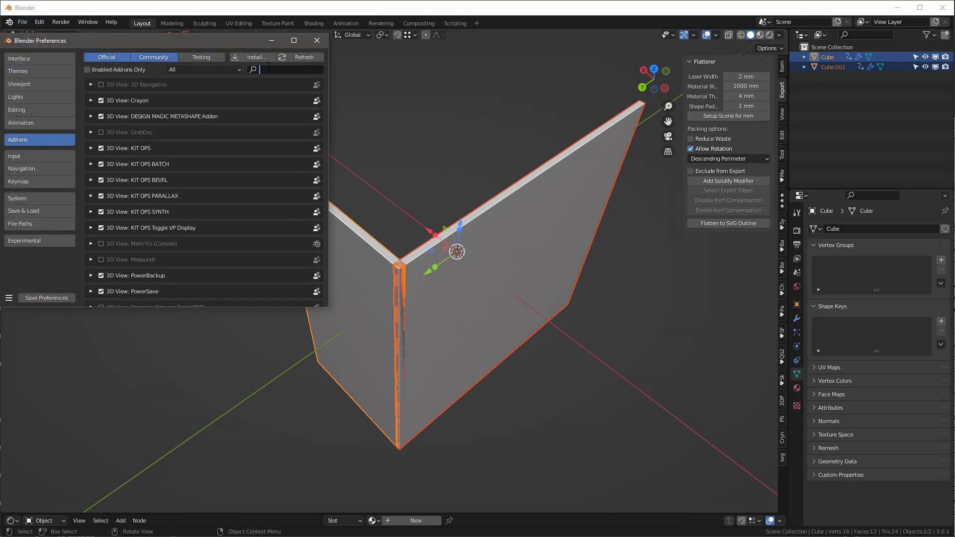
pyautogui.write('bool')
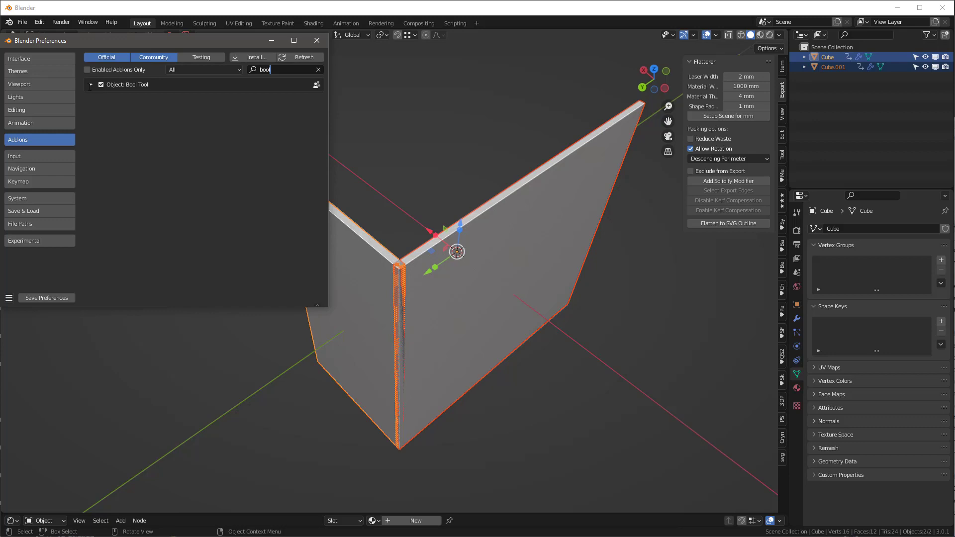
pyautogui.click(317, 40)
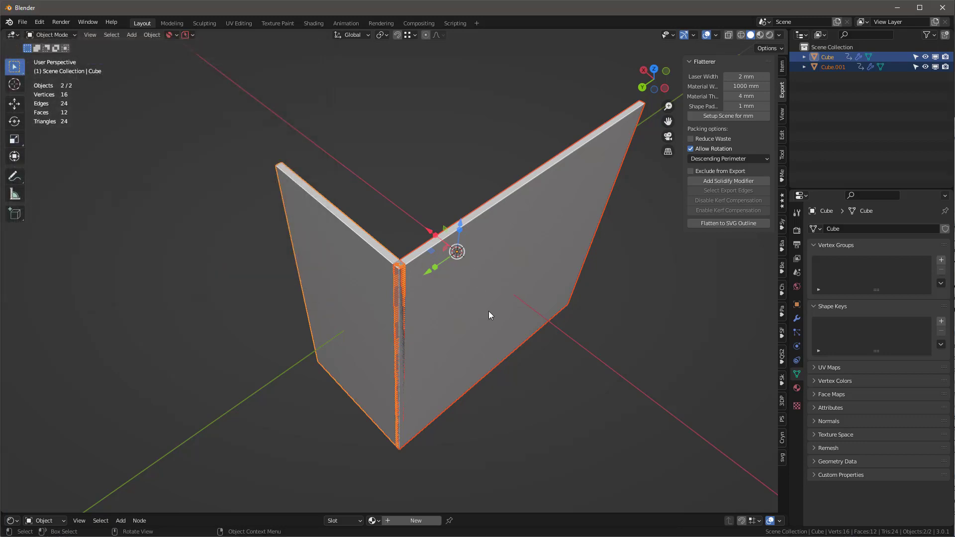
# - Reselect both wall panels and expand the Bool Tool sidebar operations
pyautogui.click(621, 391)
pyautogui.click(461, 331)
pyautogui.keyDown('shift'); pyautogui.click(348, 301); pyautogui.keyUp('shift')
pyautogui.moveTo(351, 302); pyautogui.dragTo(529, 184, button='middle')
pyautogui.click(689, 62)
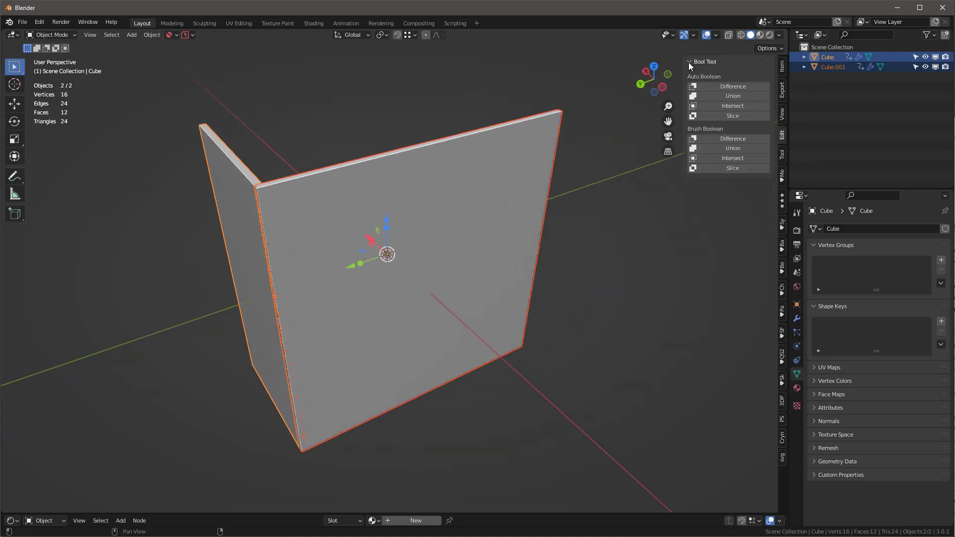
pyautogui.moveTo(367, 197); pyautogui.dragTo(380, 198, button='middle')
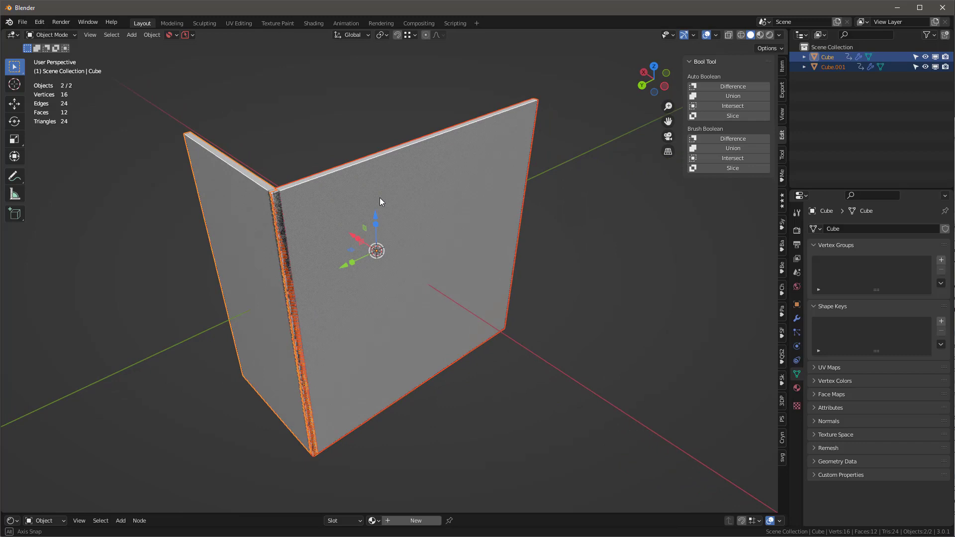
# - Slice the first wall with Bool Tool, using the second panel as the brush
pyautogui.click(733, 168)
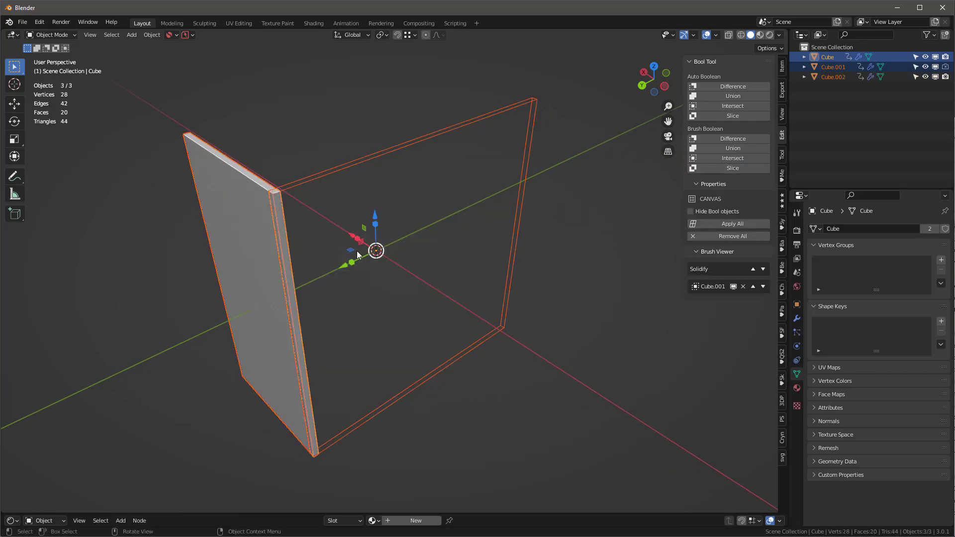
pyautogui.click(278, 240)
pyautogui.click(280, 212)
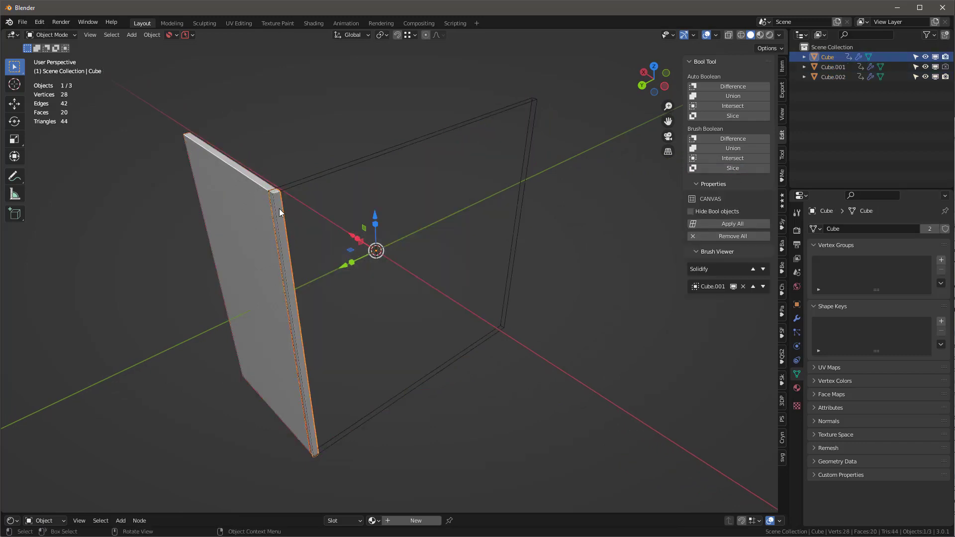
pyautogui.moveTo(339, 360)
pyautogui.mouseDown(button='middle')
pyautogui.moveTo(362, 336)
pyautogui.moveTo(335, 360)
pyautogui.moveTo(342, 357)
pyautogui.mouseUp(button='middle')
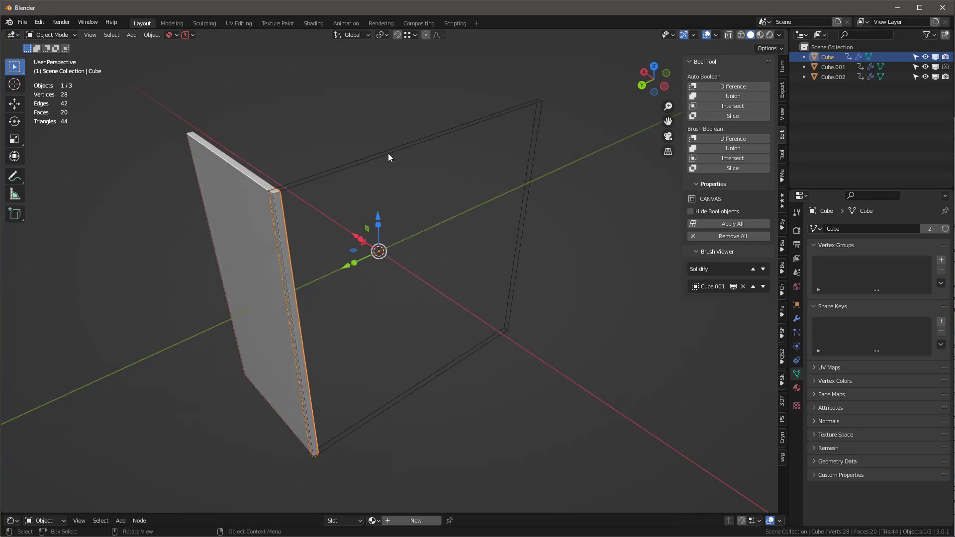
# - Show the Cube.001 brush panel as a solid panel again
pyautogui.click(360, 172)
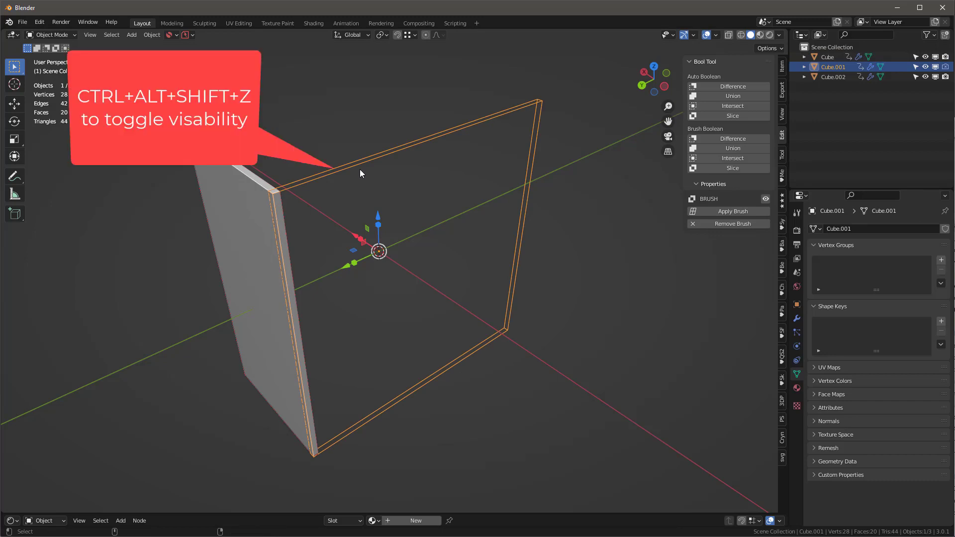
pyautogui.hotkey('ctrl', 'alt', 'shift', 'z')
pyautogui.moveTo(363, 174); pyautogui.dragTo(390, 196, button='middle')
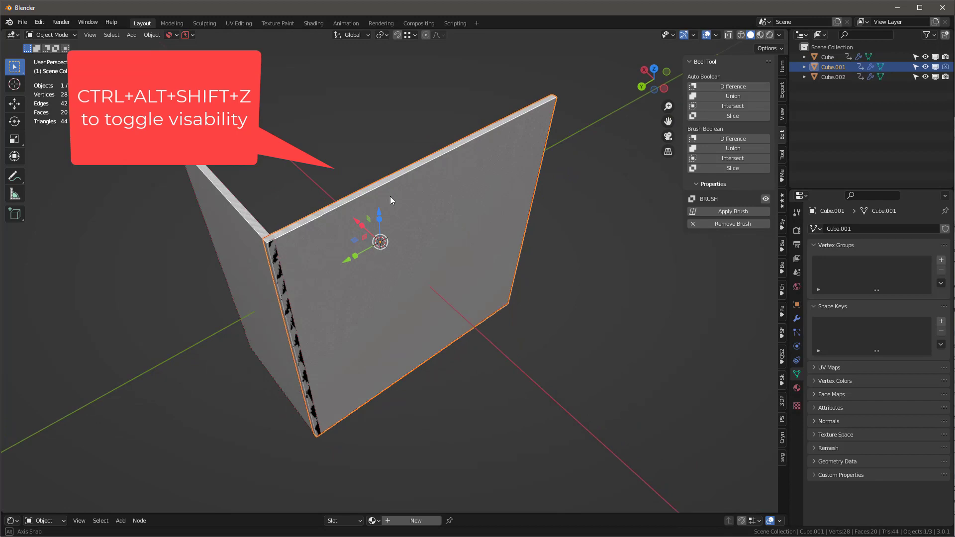
pyautogui.click(39, 22)
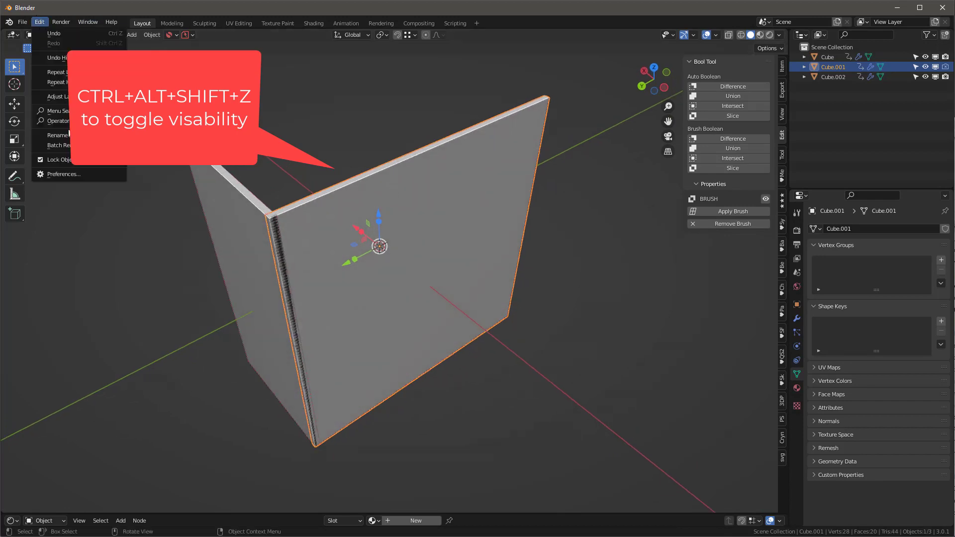
pyautogui.click(85, 174)
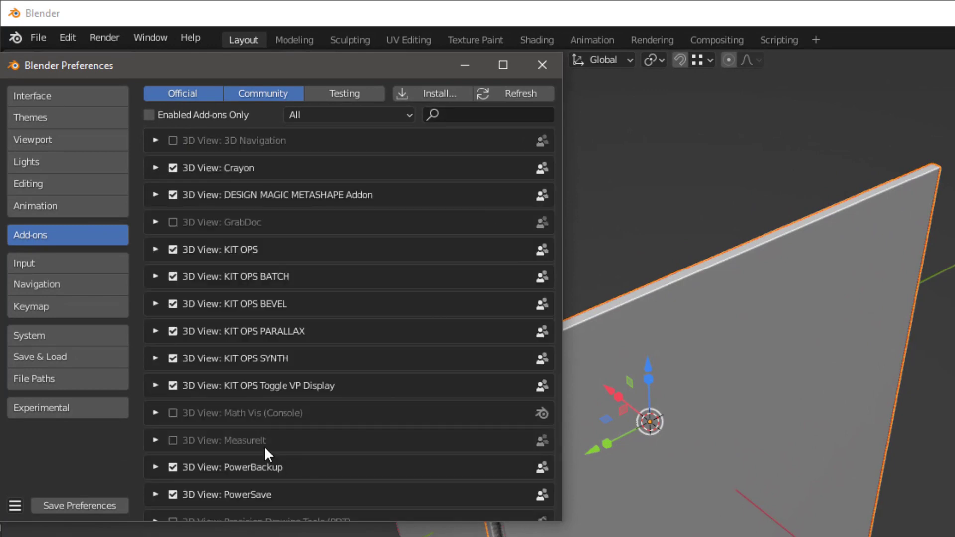
pyautogui.click(154, 386)
pyautogui.click(154, 386)
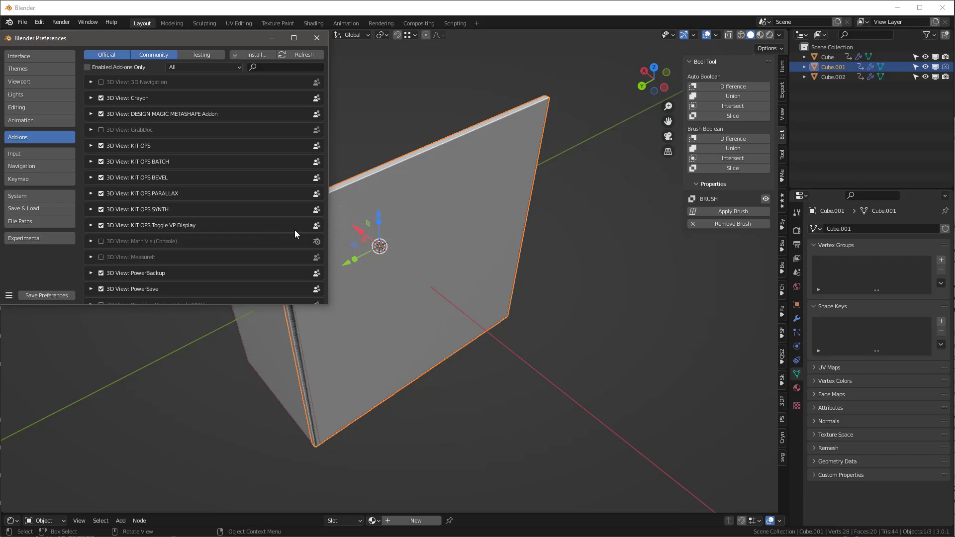
pyautogui.click(317, 39)
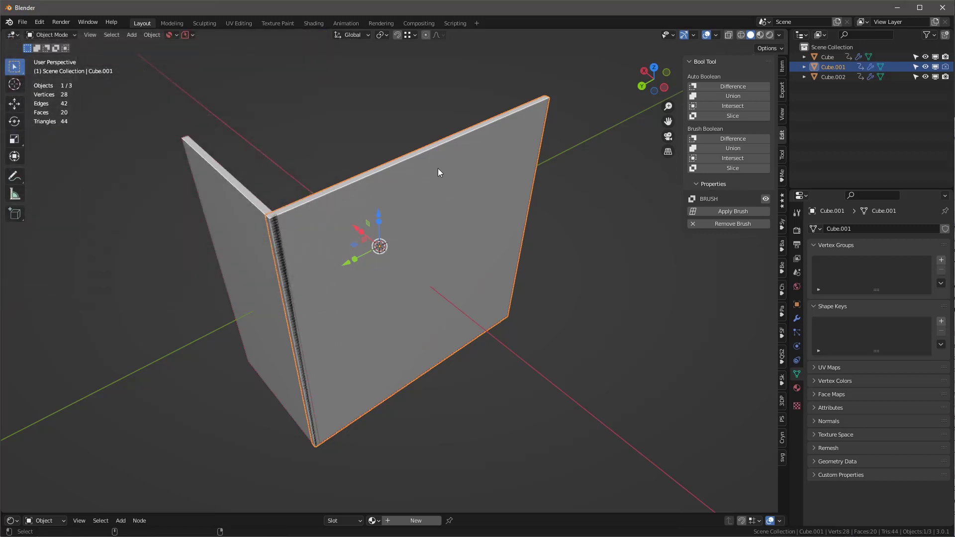
# - Scale the cutter by 0.5 along Z twice, then slide it down the wall edge
pyautogui.hotkey('shift', 'alt', 'w')
pyautogui.hotkey('shift', 'alt', 'w')
pyautogui.moveTo(438, 168); pyautogui.dragTo(473, 243, button='middle')
pyautogui.click(473, 243)
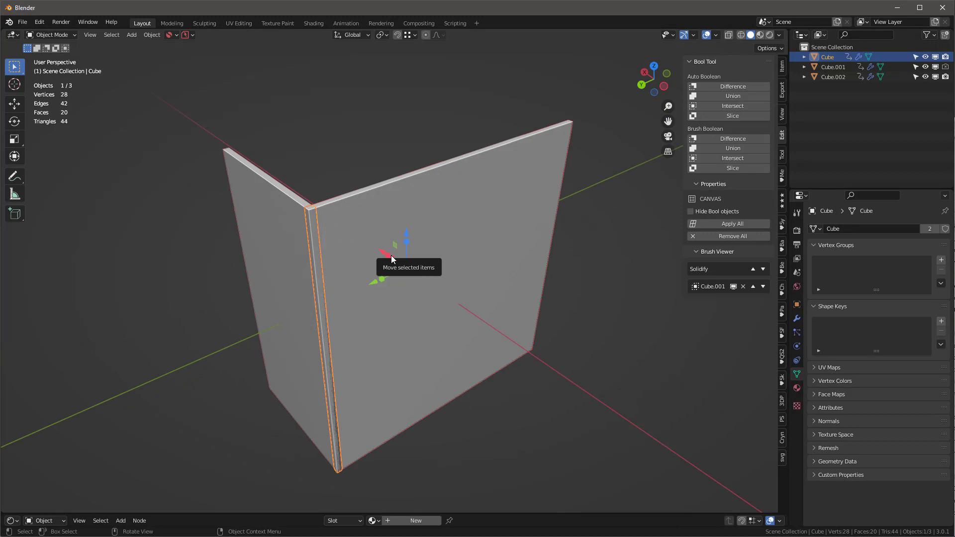
pyautogui.write('sz0.5')
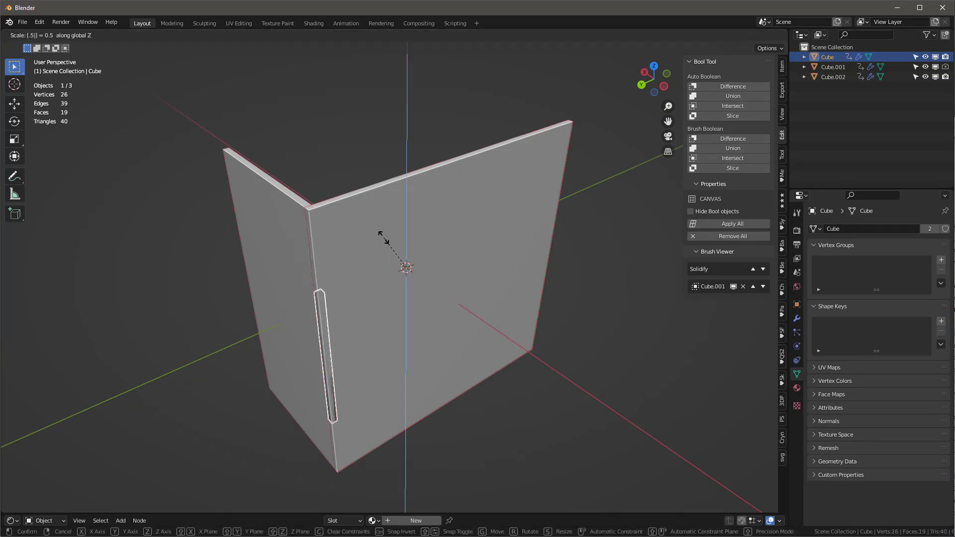
pyautogui.press('Return')
pyautogui.moveTo(326, 404); pyautogui.dragTo(336, 385, button='middle')
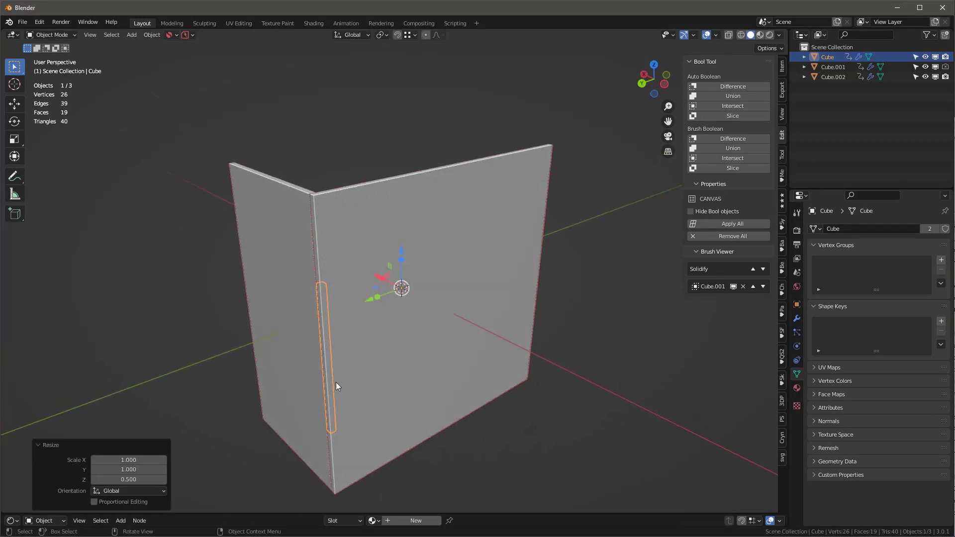
pyautogui.write('sz')
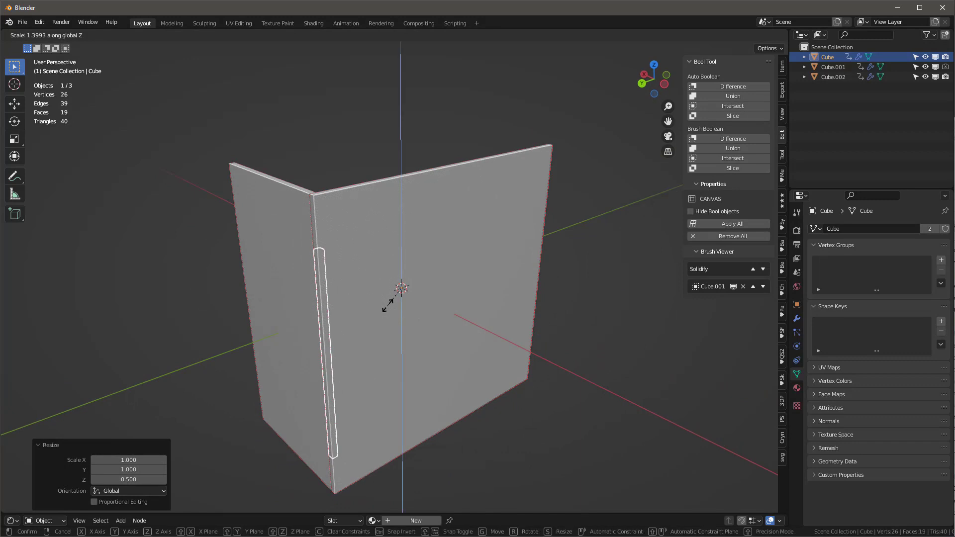
pyautogui.write('0.5')
pyautogui.press('Return')
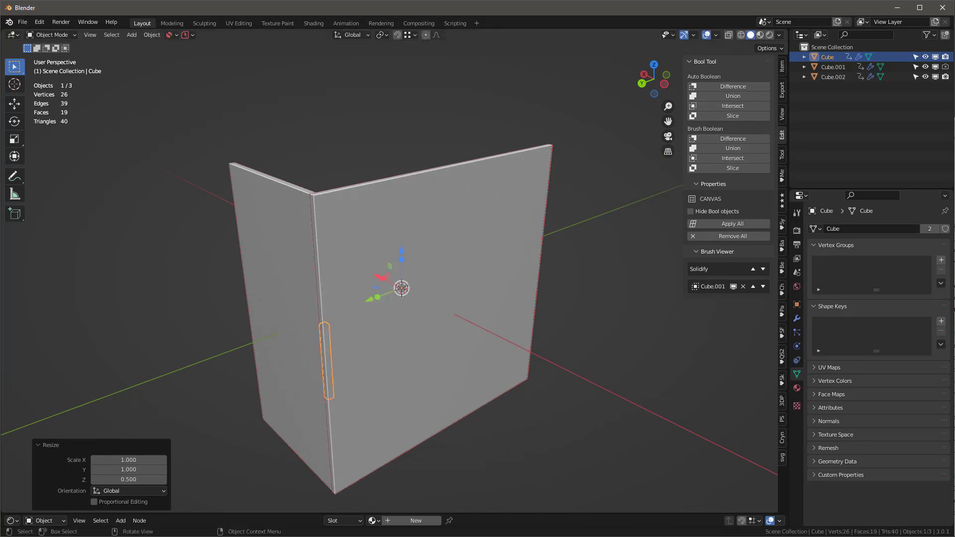
pyautogui.moveTo(377, 326)
pyautogui.mouseDown(button='middle')
pyautogui.moveTo(358, 327)
pyautogui.moveTo(354, 347)
pyautogui.moveTo(378, 326)
pyautogui.mouseUp(button='middle')
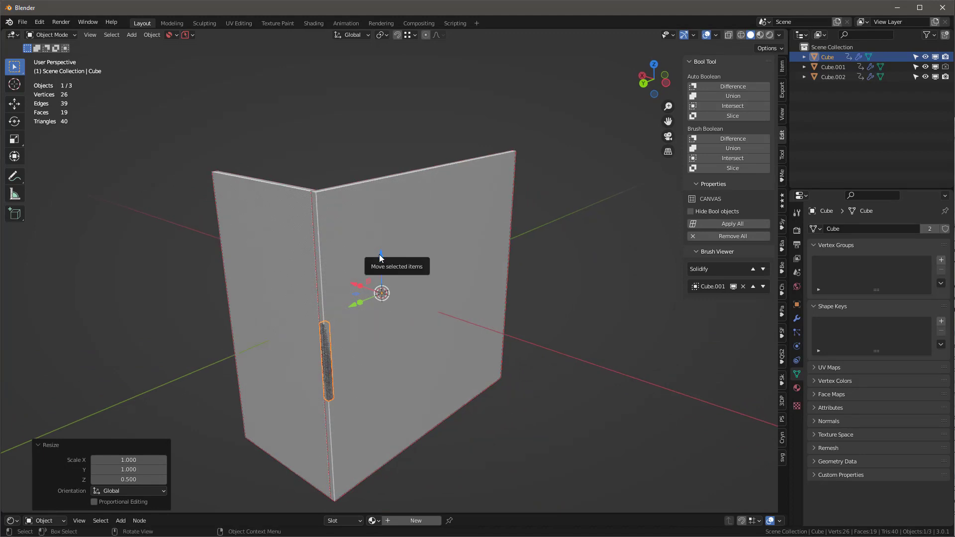
pyautogui.moveTo(383, 258); pyautogui.dragTo(393, 300)
# - Undo the cutter move and give the cutter its own single-user mesh data
pyautogui.hotkey('ctrl', 'z')
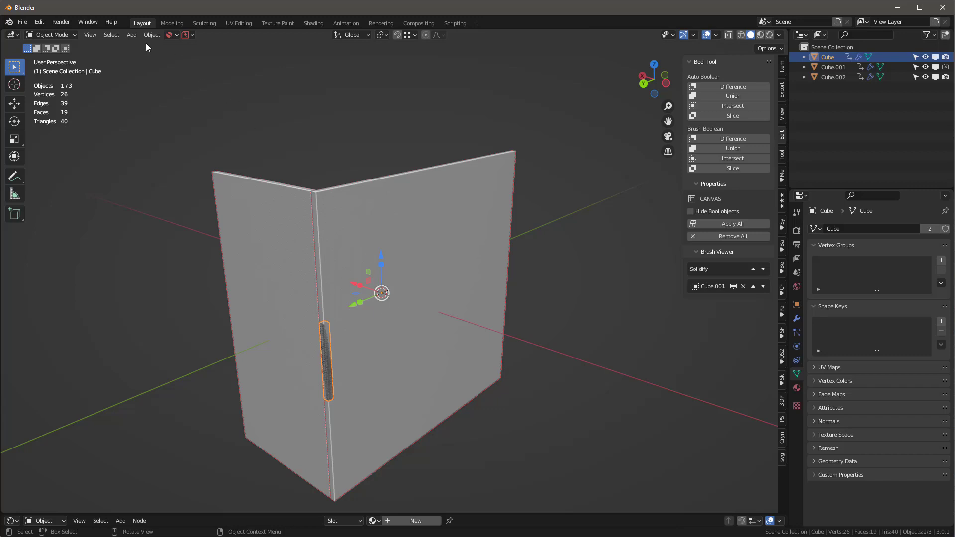
pyautogui.click(111, 35)
pyautogui.moveTo(154, 34)
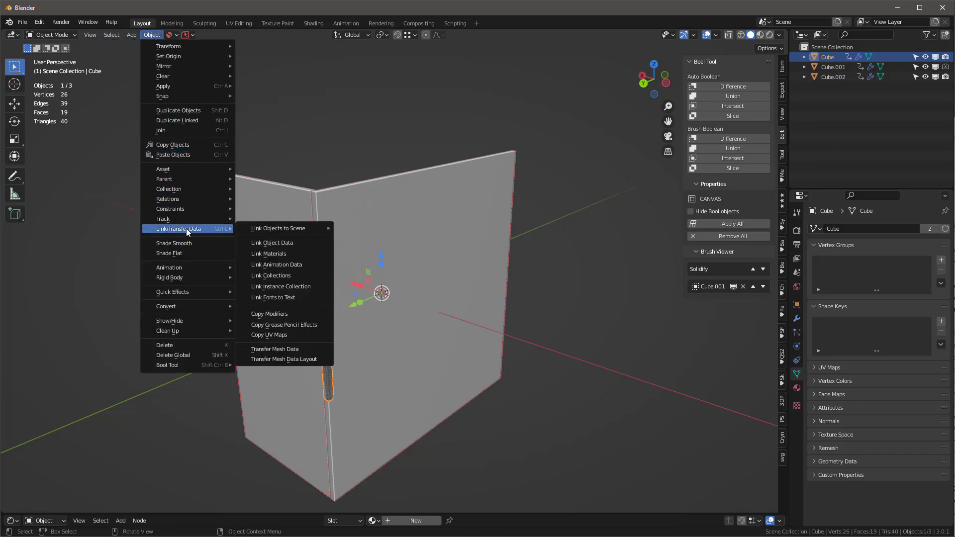
pyautogui.moveTo(189, 199)
pyautogui.moveTo(270, 243)
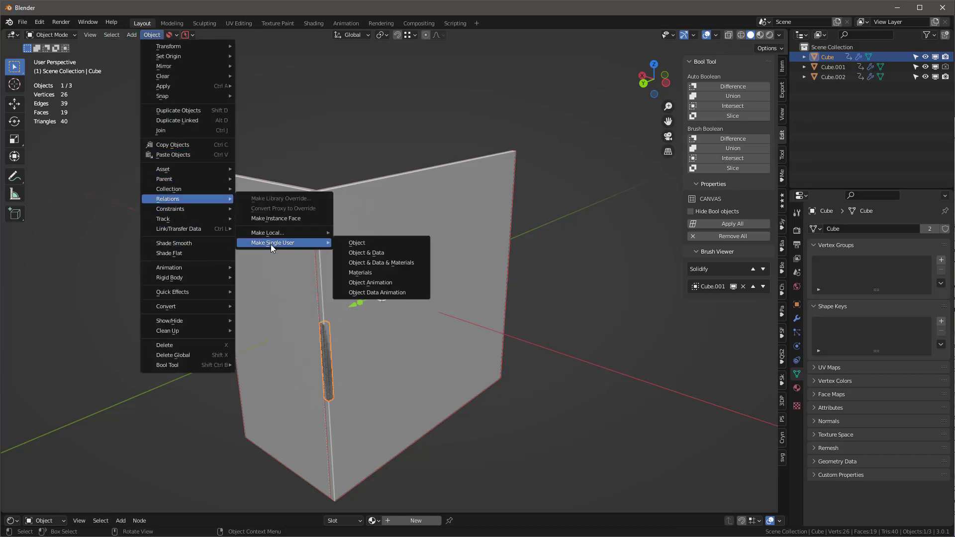
pyautogui.click(393, 252)
# - In Edit Mode, duplicate the cutter's face and place the copy higher on Z
pyautogui.press('Tab')
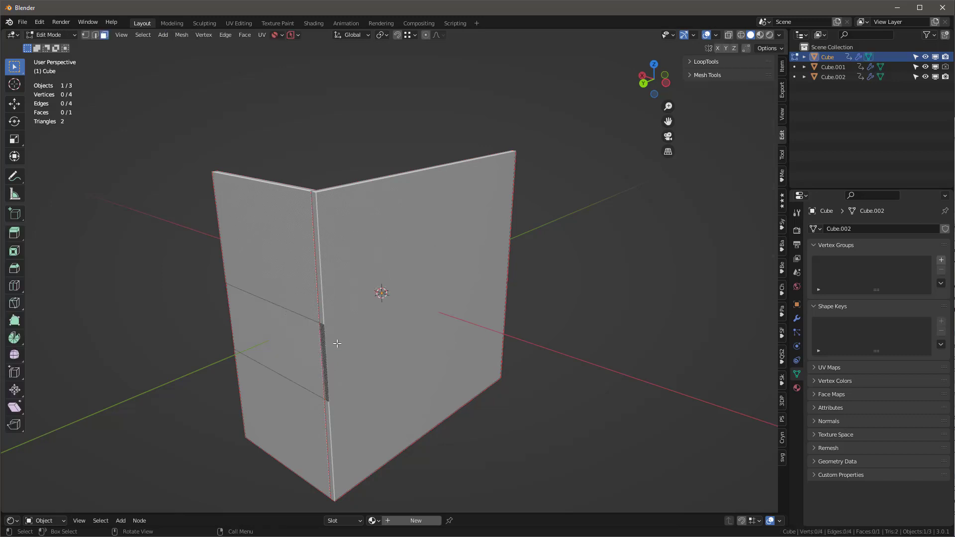
pyautogui.press('a')
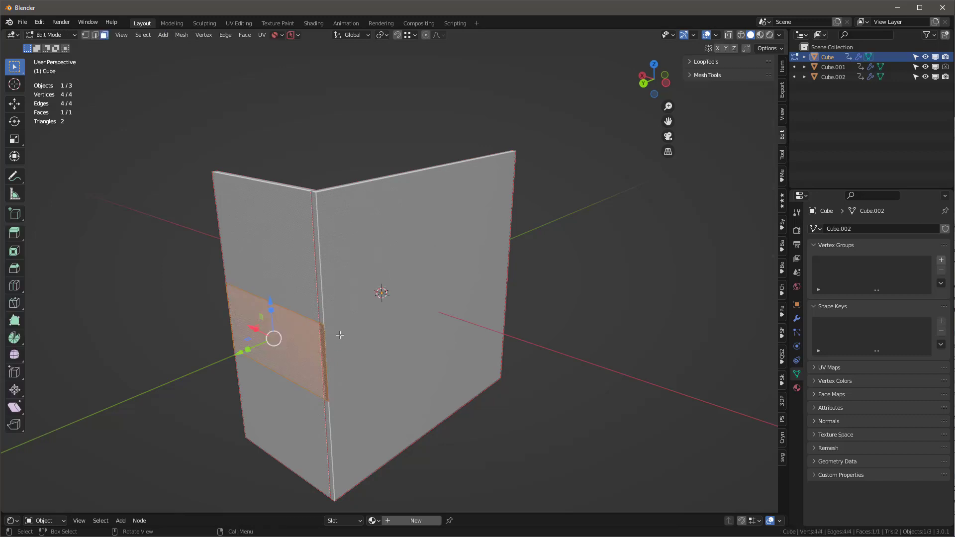
pyautogui.hotkey('shift', 'd')
pyautogui.press('z')
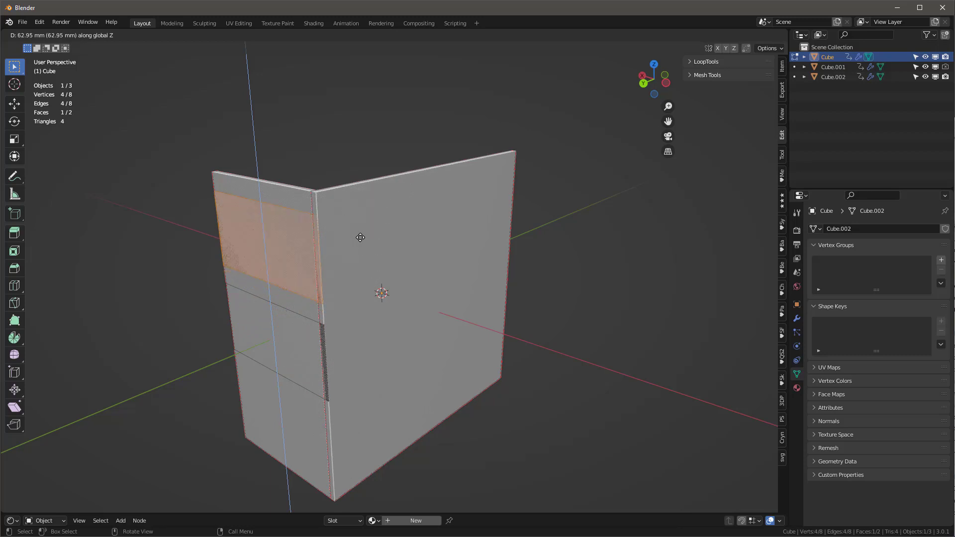
pyautogui.click(362, 210)
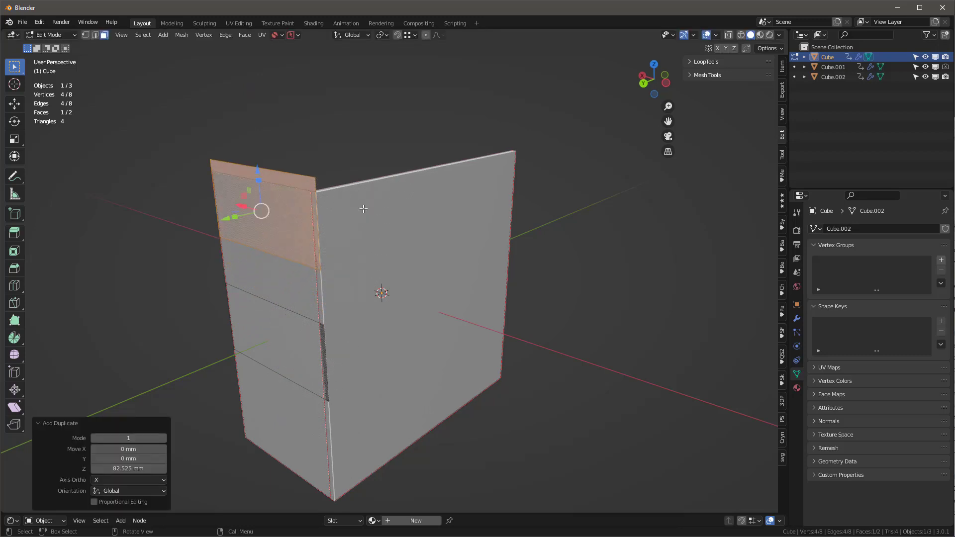
# - Move both faces lower along Z on the seam and return to Object Mode
pyautogui.press('a')
pyautogui.press('g')
pyautogui.press('z')
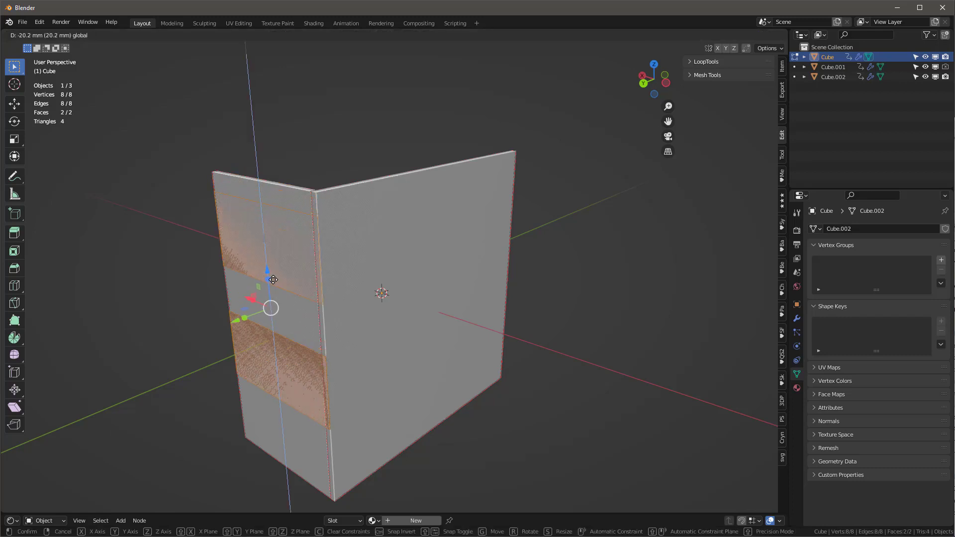
pyautogui.click(281, 306)
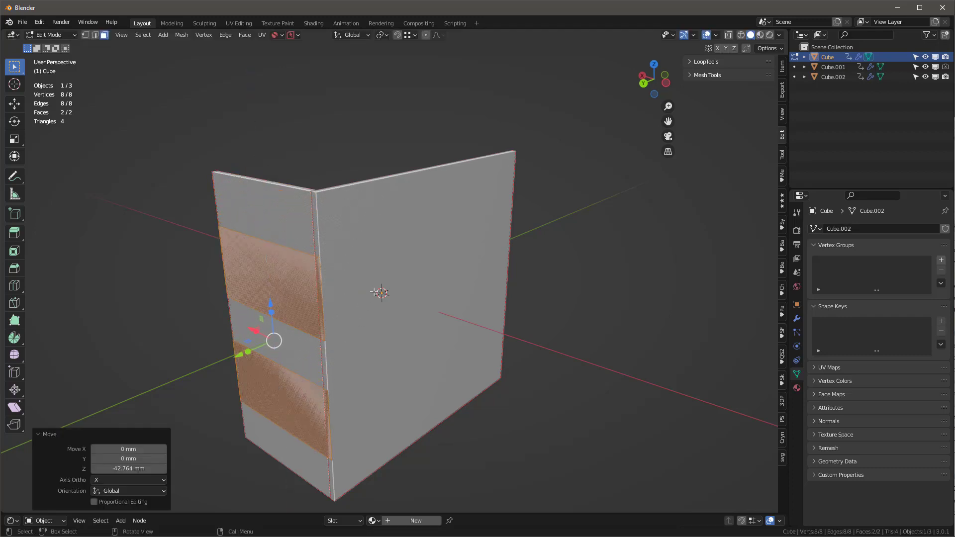
pyautogui.press('Tab')
pyautogui.moveTo(452, 315); pyautogui.dragTo(339, 294, button='middle')
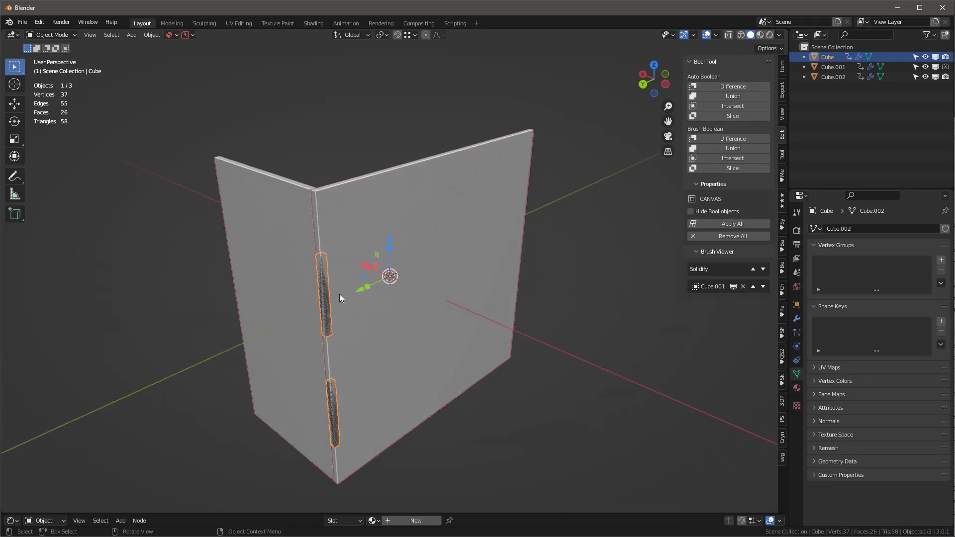
# - Cut the tab blocks out of the right wall with Bool Tool Brush Difference
pyautogui.keyDown('shift'); pyautogui.click(477, 178); pyautogui.keyUp('shift')
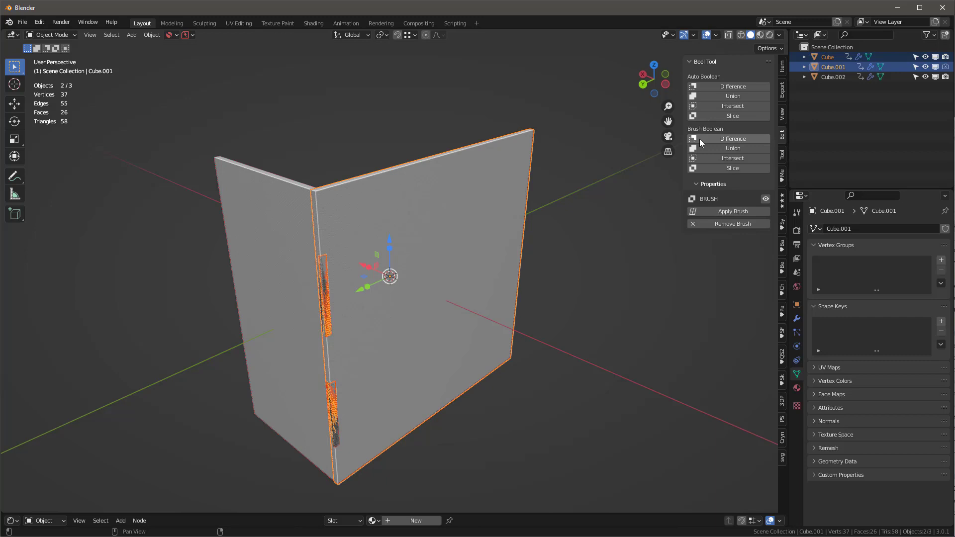
pyautogui.click(733, 138)
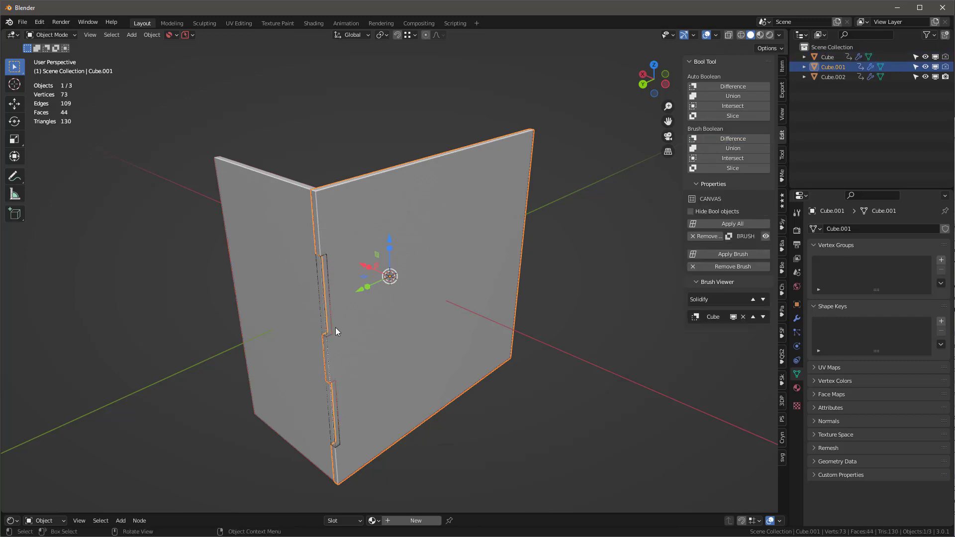
pyautogui.click(271, 297)
pyautogui.press('h')
pyautogui.moveTo(271, 295); pyautogui.dragTo(264, 321, button='middle')
pyautogui.hotkey('alt', 'h')
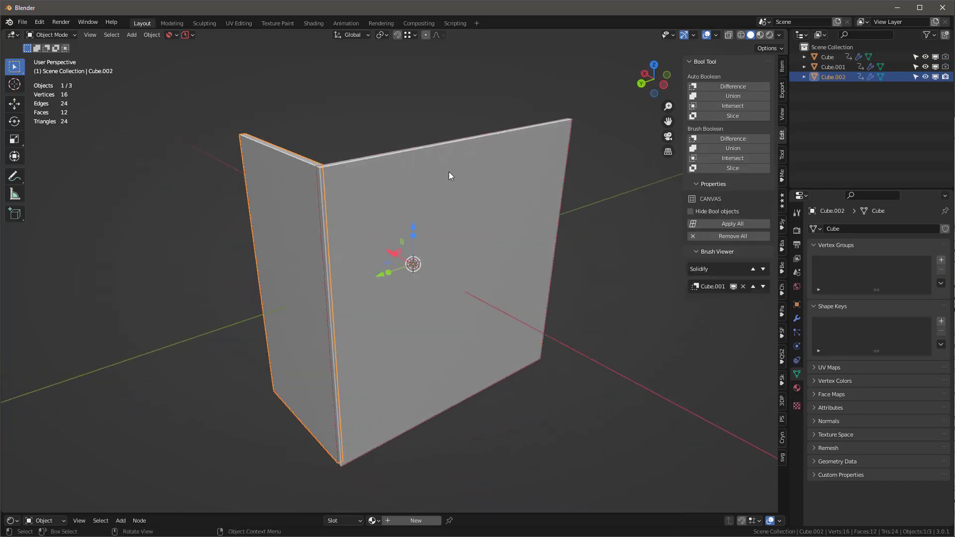
# - Cut the right wall's shape out of the left wall with Brush Difference
pyautogui.click(449, 175)
pyautogui.moveTo(449, 228); pyautogui.dragTo(449, 205, button='middle')
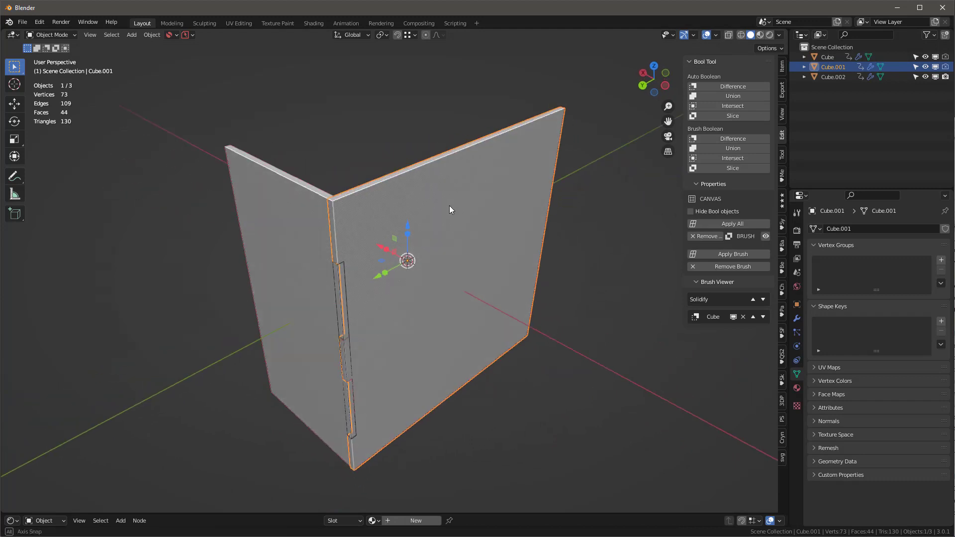
pyautogui.keyDown('shift'); pyautogui.click(262, 186); pyautogui.keyUp('shift')
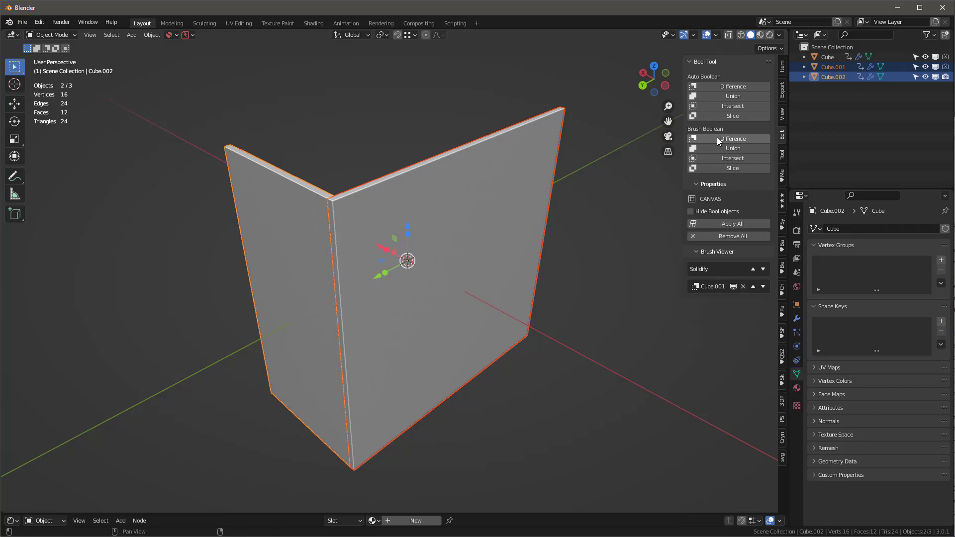
pyautogui.click(733, 138)
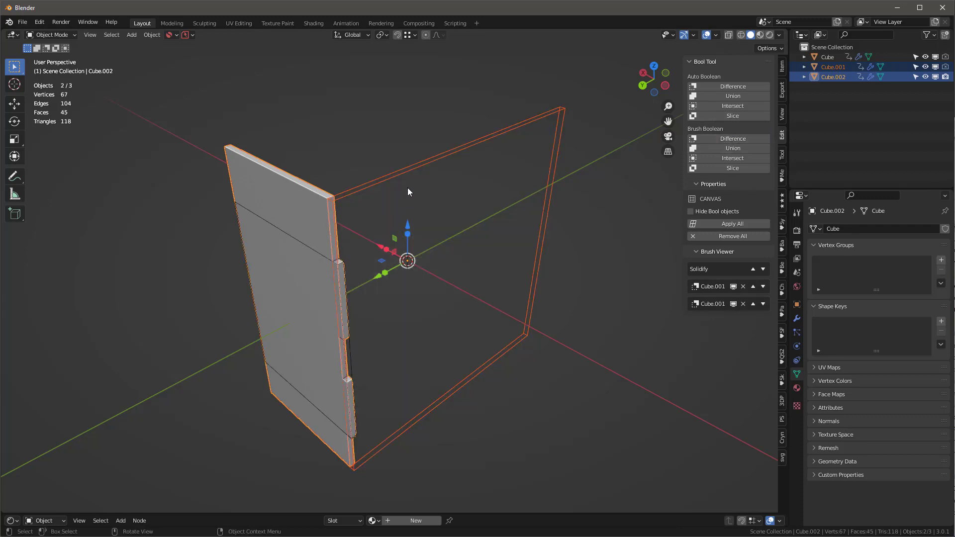
pyautogui.click(407, 174)
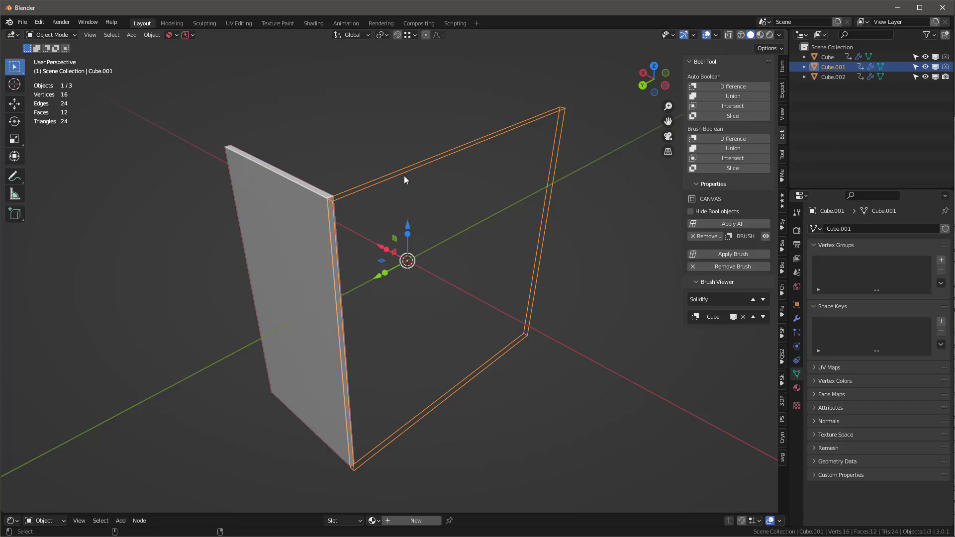
pyautogui.hotkey('ctrl', 'z')
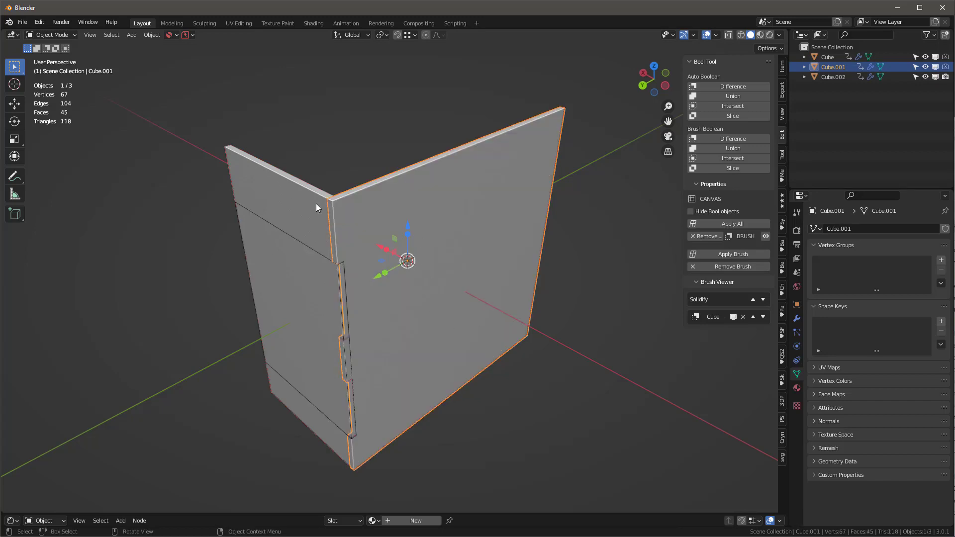
pyautogui.click(383, 123)
# - Move all three objects into a new collection named 3d
pyautogui.click(830, 57)
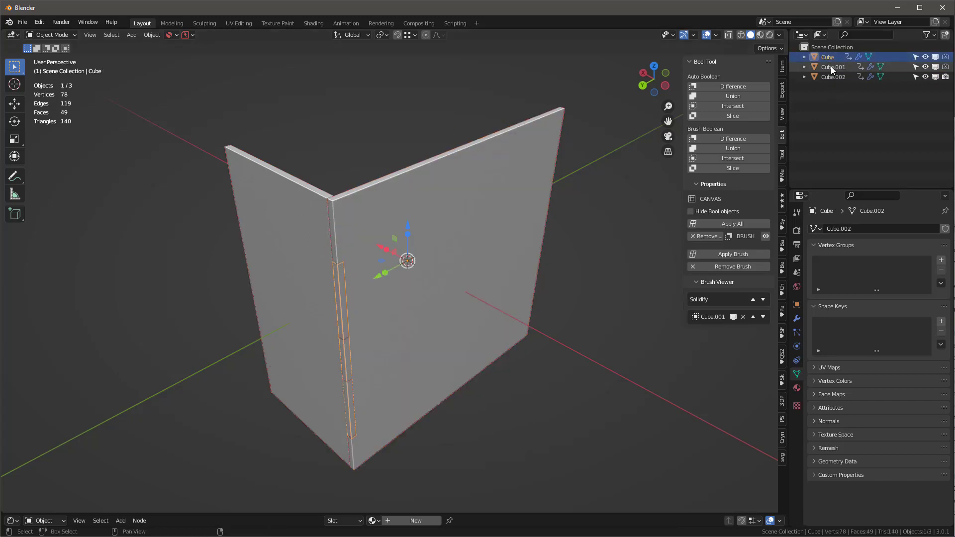
pyautogui.keyDown('shift'); pyautogui.click(832, 76); pyautogui.keyUp('shift')
pyautogui.press('m')
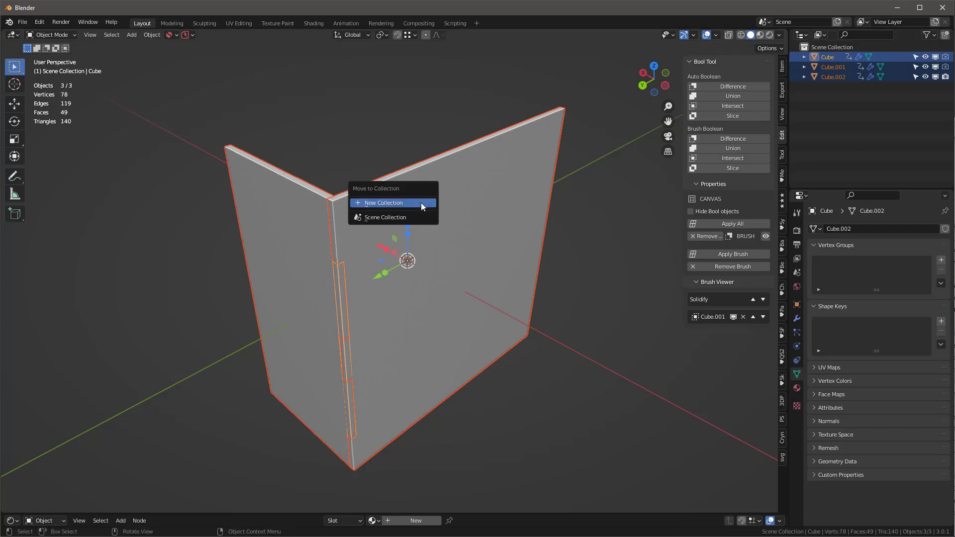
pyautogui.click(421, 204)
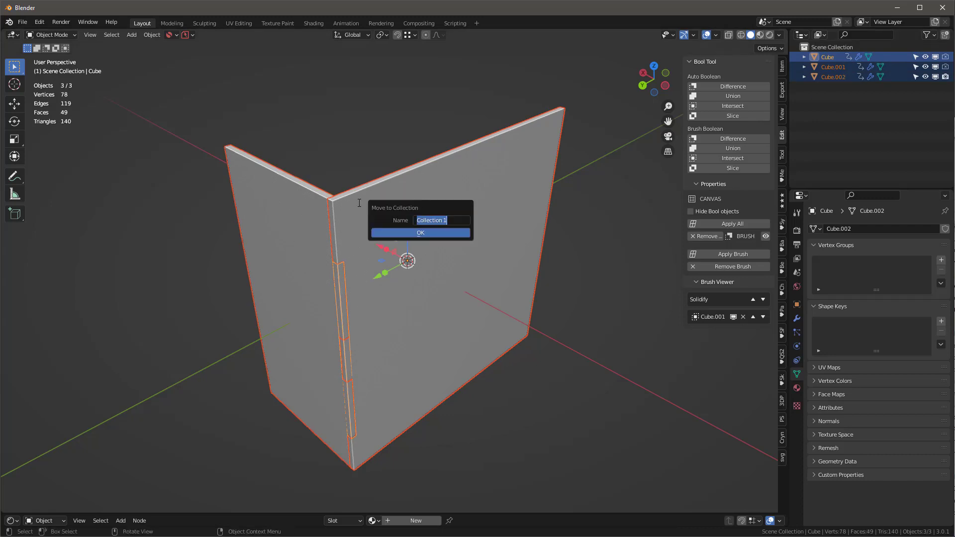
pyautogui.write('3d')
pyautogui.press('Return')
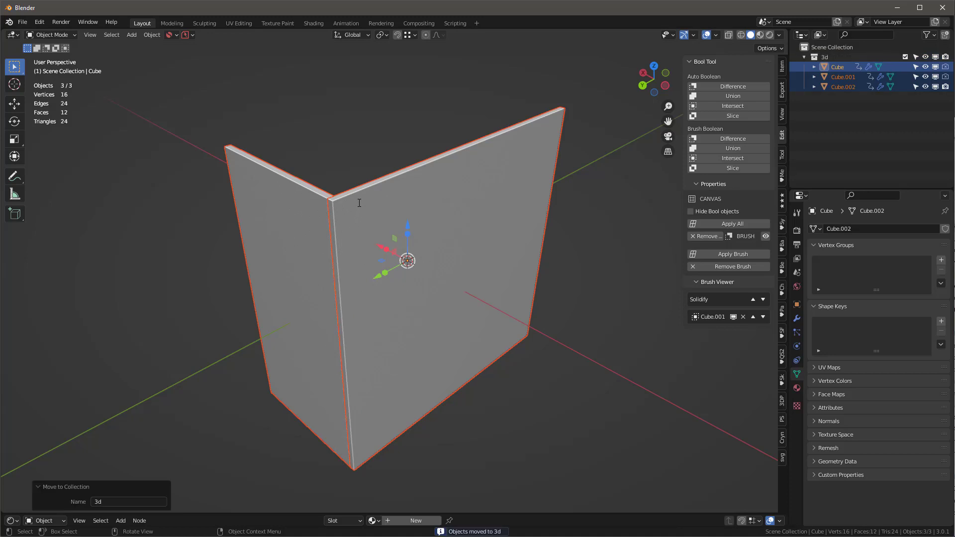
# - Duplicate the 3d collection, rename the copy 2d, and exclude 3d
pyautogui.rightClick(827, 57)
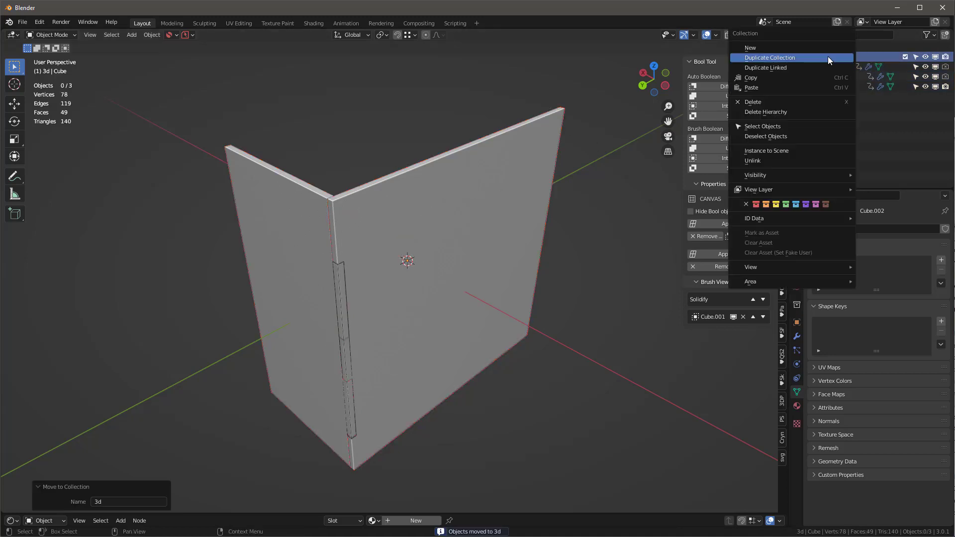
pyautogui.click(782, 58)
pyautogui.doubleClick(829, 96)
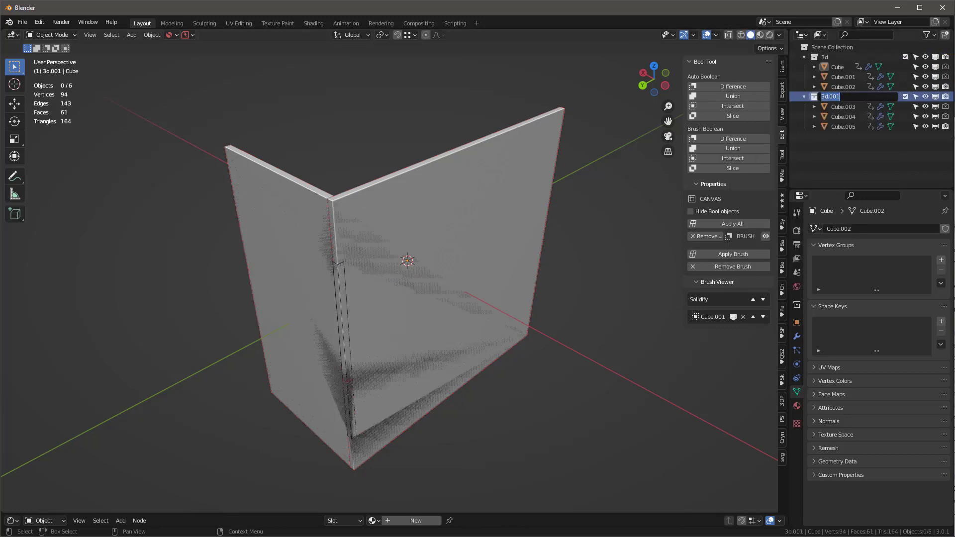
pyautogui.write('2D')
pyautogui.press('BackSpace')
pyautogui.write('d')
pyautogui.press('Return')
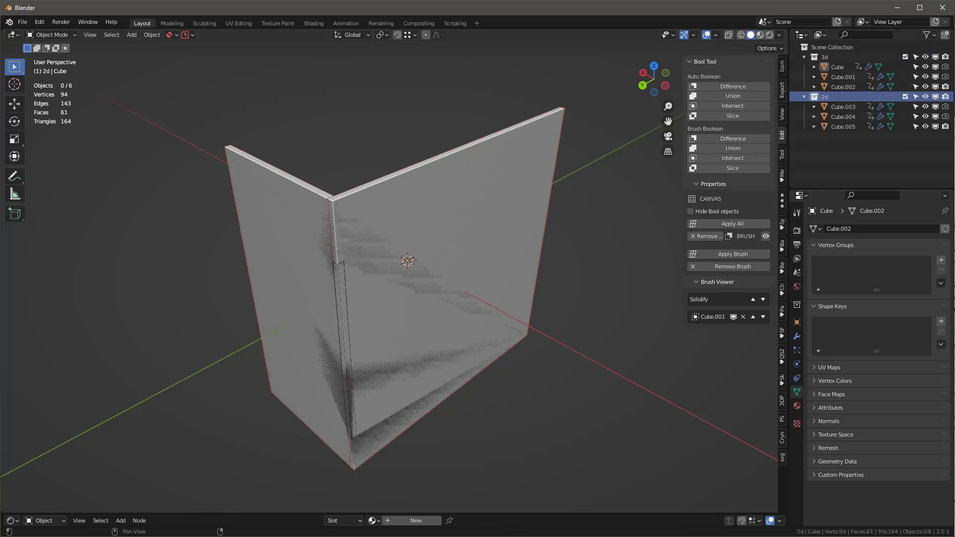
pyautogui.click(905, 57)
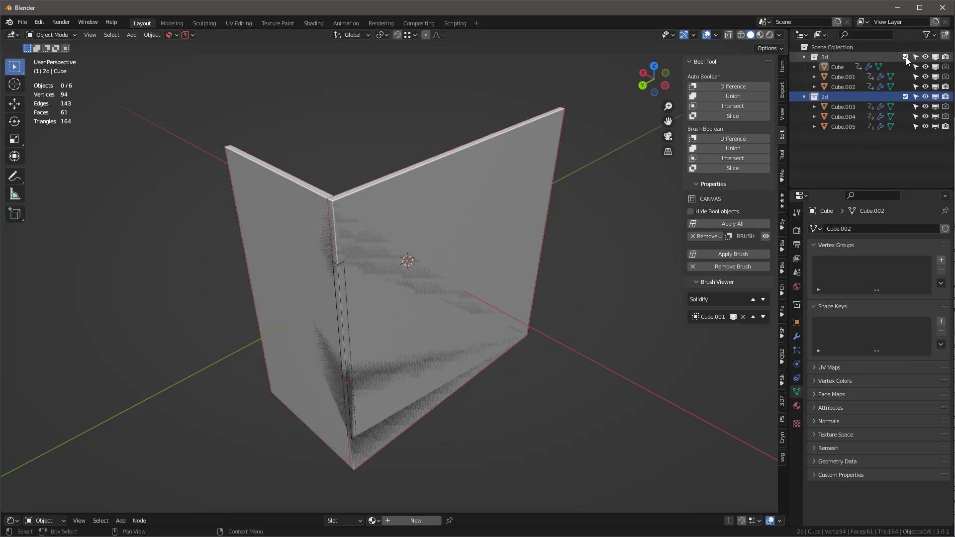
# - Apply the boolean cuts on both 2d walls as real geometry
pyautogui.click(354, 222)
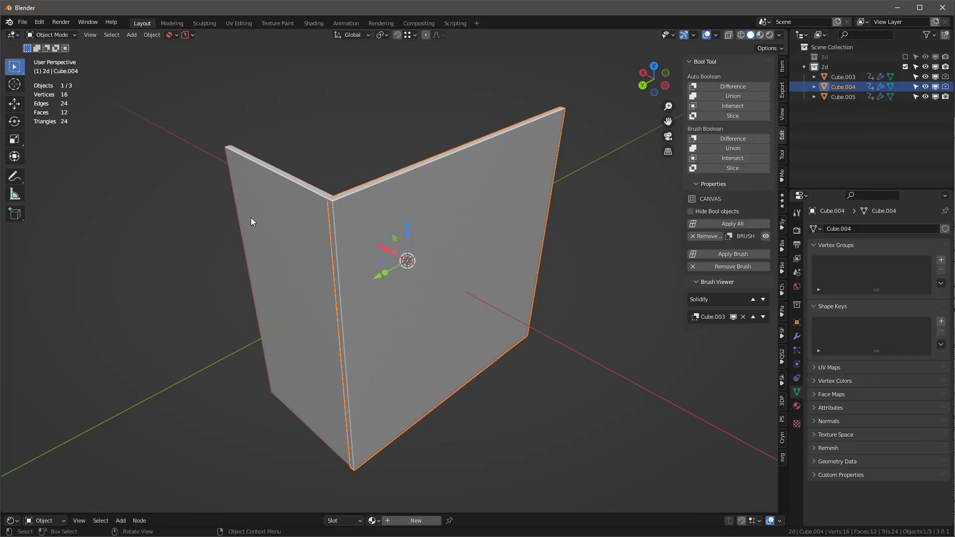
pyautogui.click(251, 217)
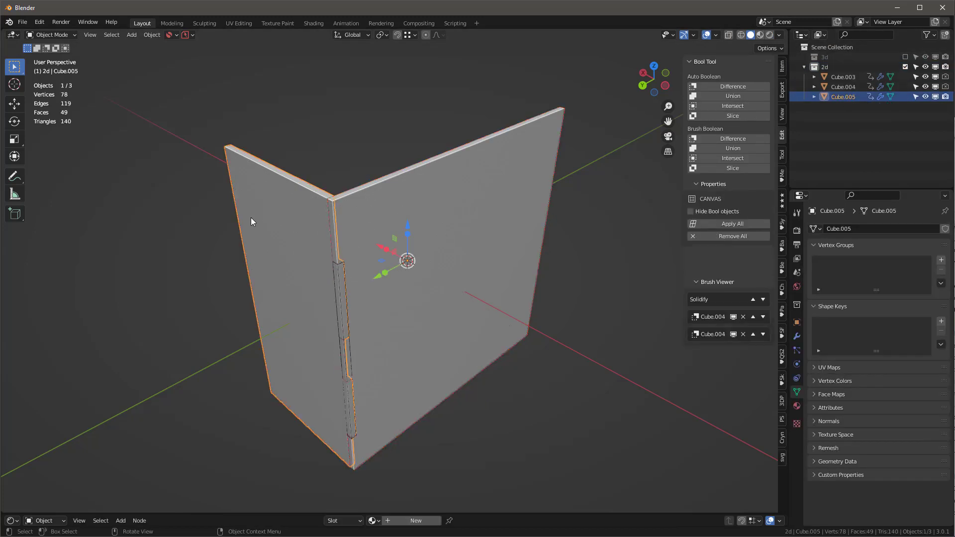
pyautogui.click(406, 185)
pyautogui.keyDown('shift'); pyautogui.click(297, 192); pyautogui.keyUp('shift')
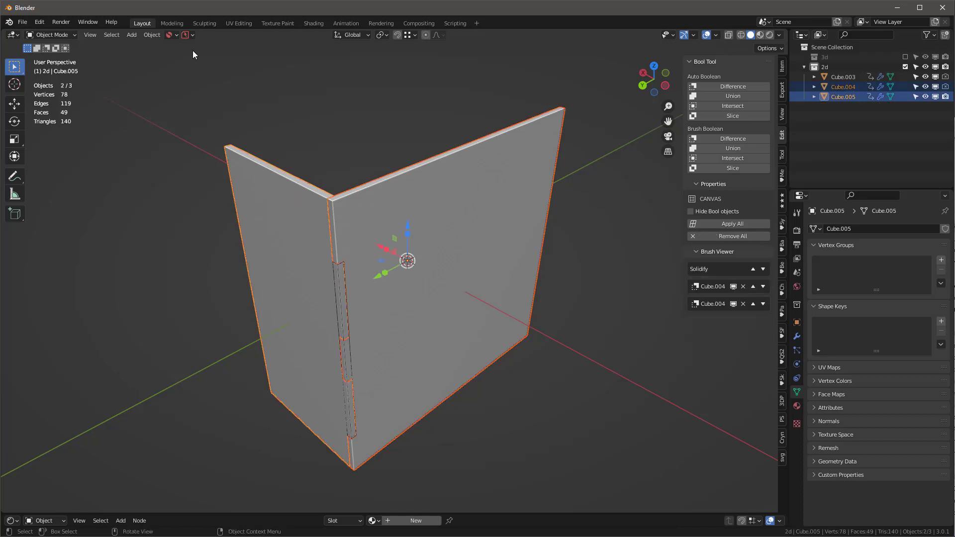
pyautogui.click(151, 35)
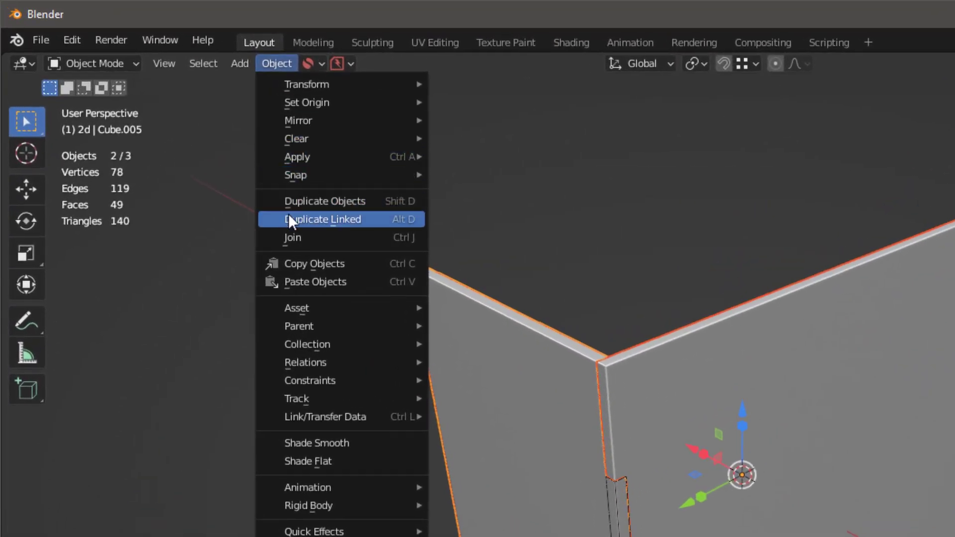
pyautogui.moveTo(305, 157)
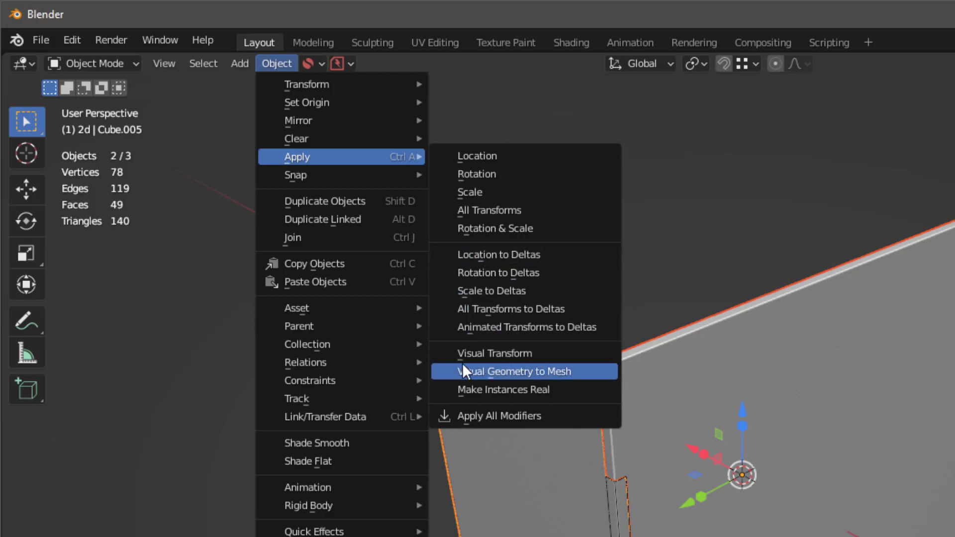
pyautogui.click(511, 372)
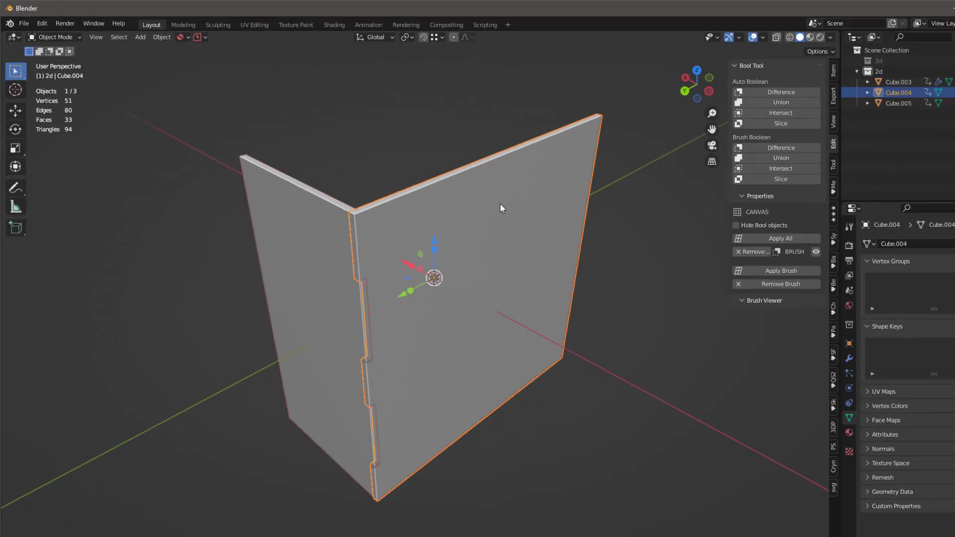
# - Move the right wall so it meets the other panel in a V-shaped corner
pyautogui.click(855, 348)
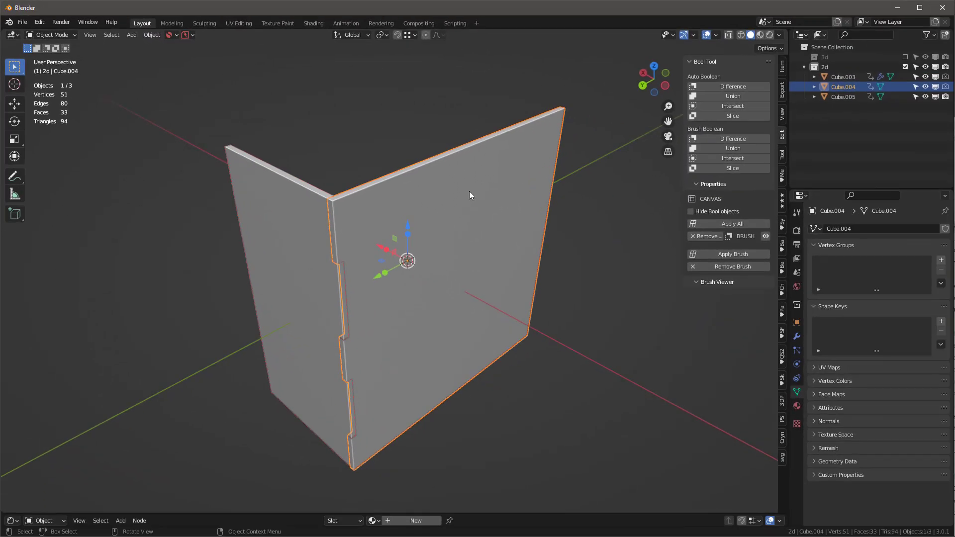
pyautogui.press('g')
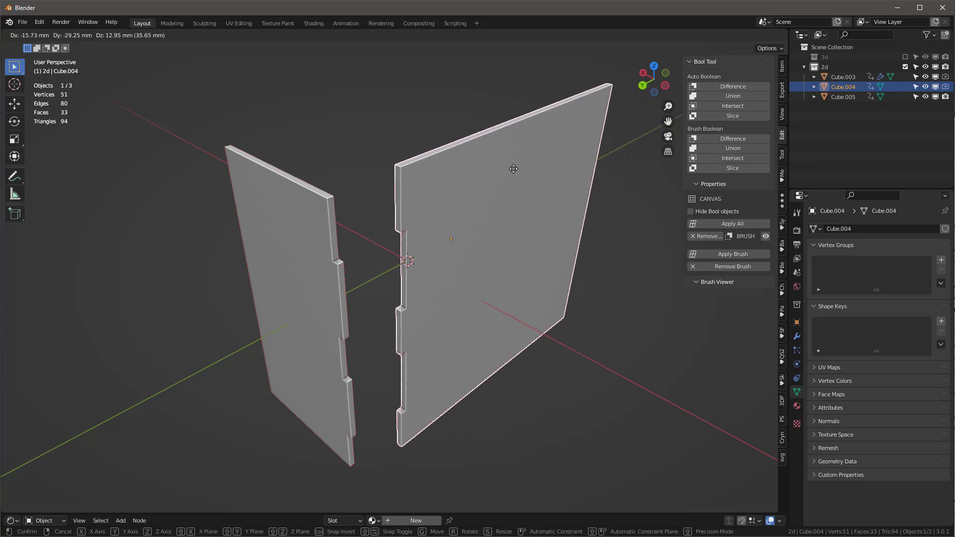
pyautogui.click(423, 225)
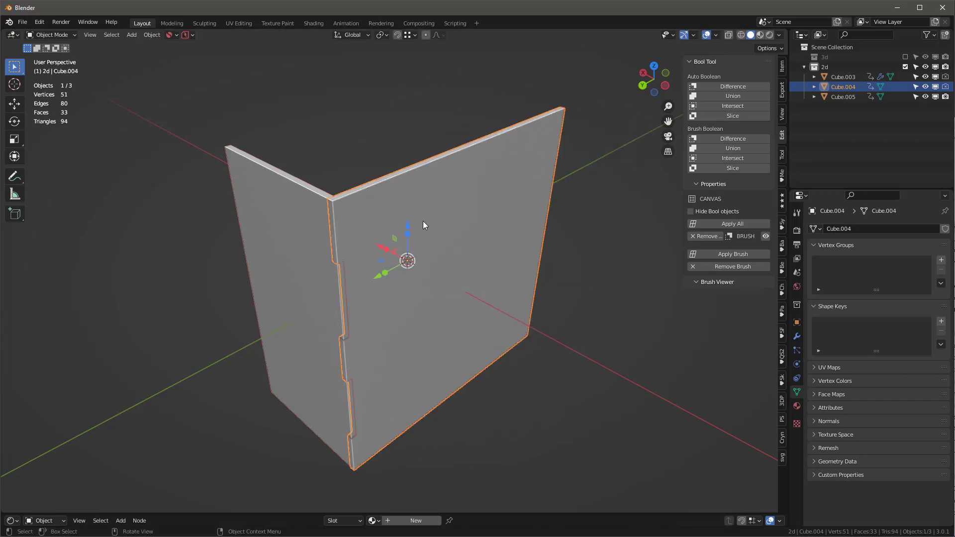
# - Delete the old Cube.003 panel and select walls Cube.004 and Cube.005
pyautogui.click(797, 336)
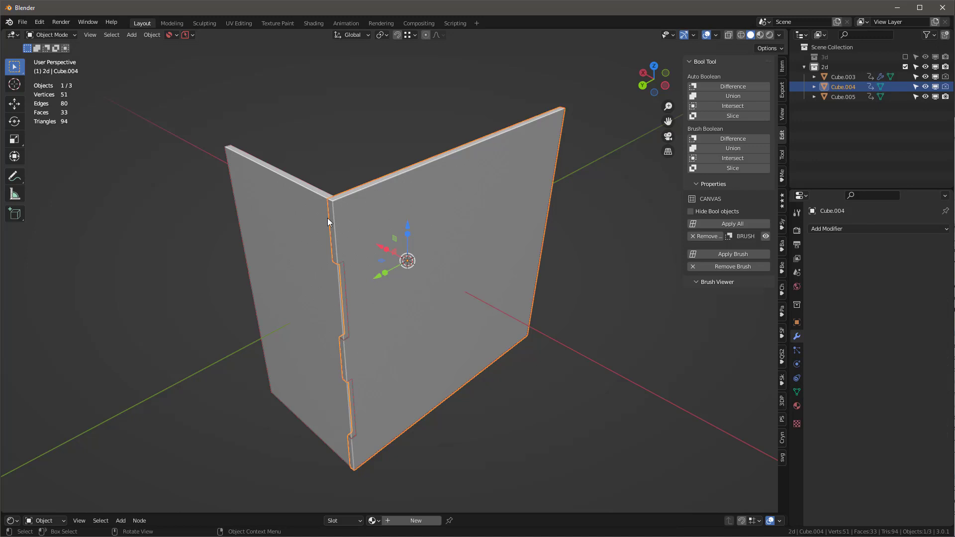
pyautogui.click(282, 210)
pyautogui.click(844, 79)
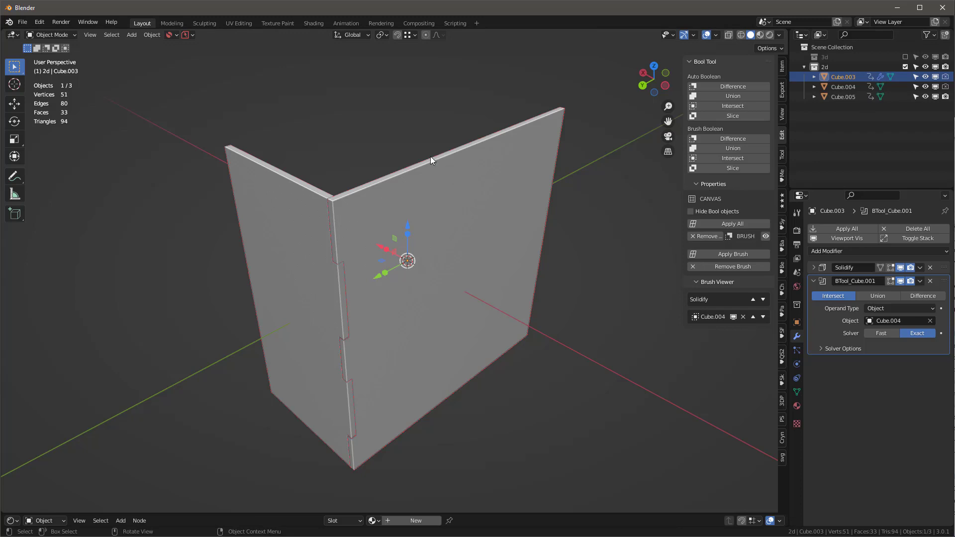
pyautogui.press('Delete')
pyautogui.click(396, 225)
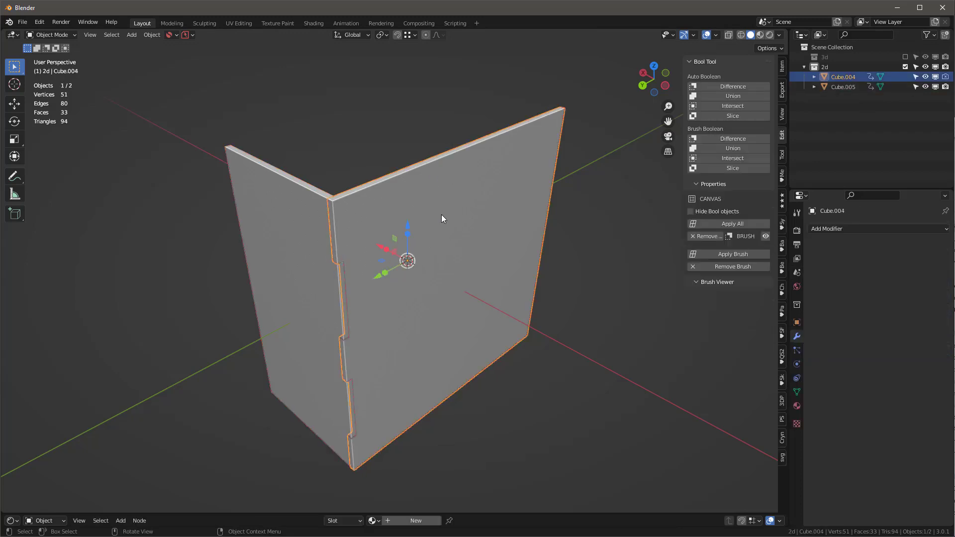
pyautogui.moveTo(276, 211); pyautogui.dragTo(496, 187, button='middle')
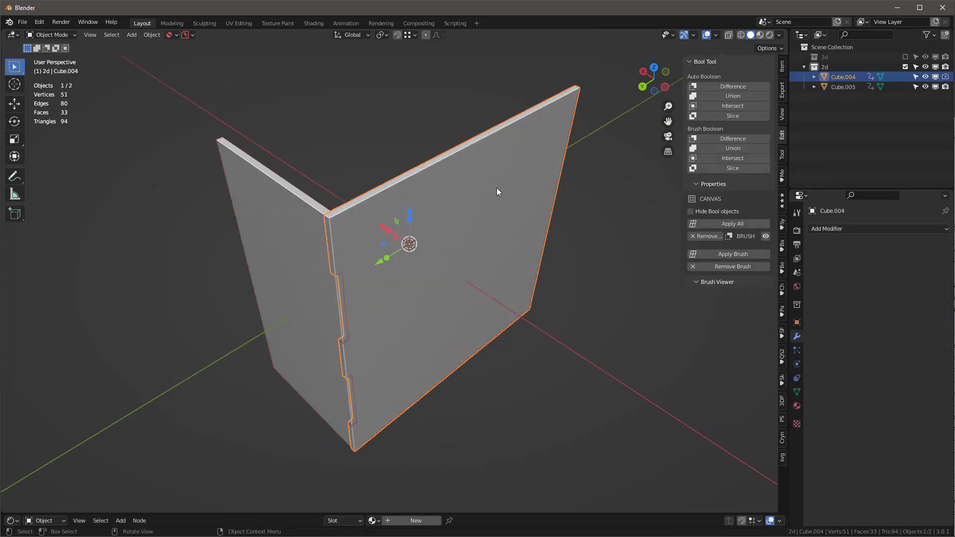
pyautogui.keyDown('shift'); pyautogui.click(296, 221); pyautogui.keyUp('shift')
# - Delete everything but the faces of both walls, leaving flat single faces
pyautogui.press('Tab')
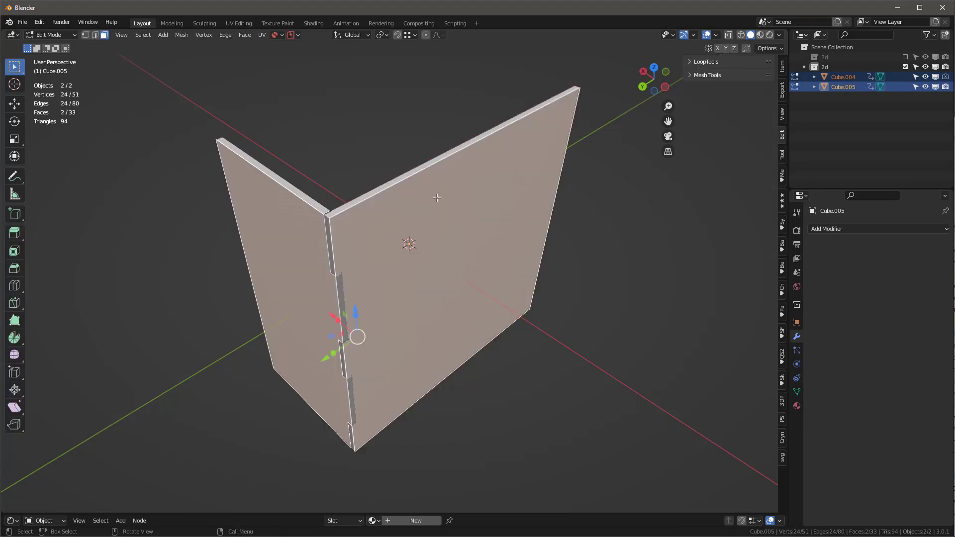
pyautogui.keyDown('shift'); pyautogui.click(470, 207); pyautogui.keyUp('shift')
pyautogui.keyDown('shift'); pyautogui.click(470, 208); pyautogui.keyUp('shift')
pyautogui.hotkey('ctrl', 'l')
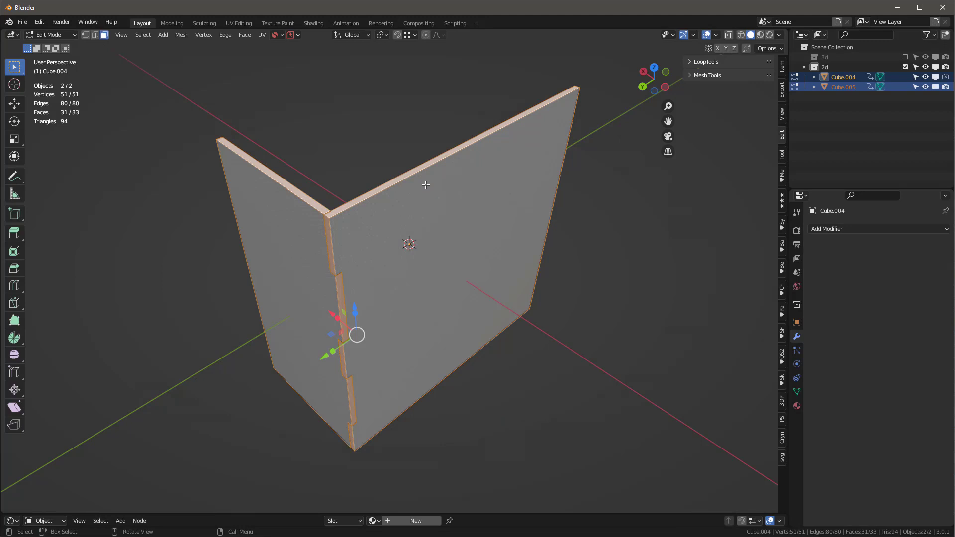
pyautogui.press('x')
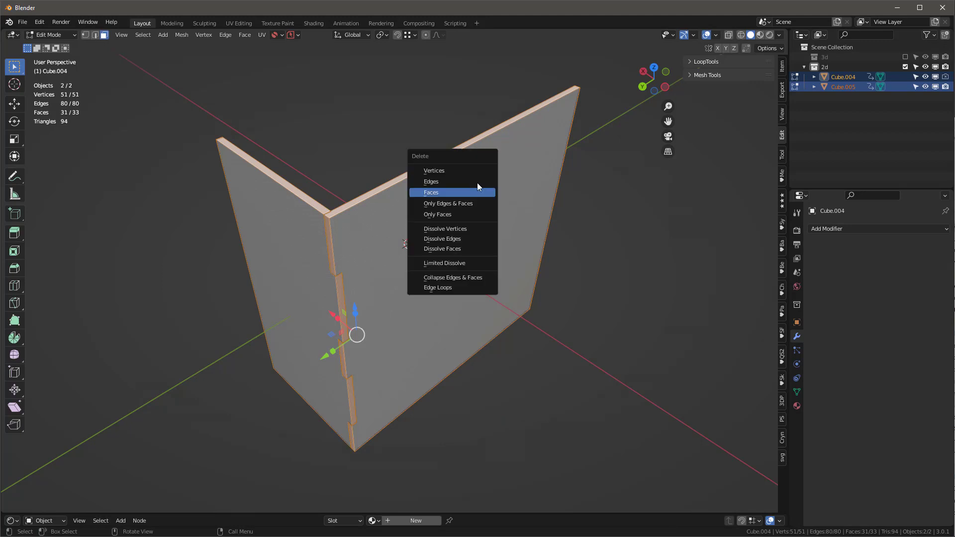
pyautogui.click(449, 193)
pyautogui.moveTo(450, 193); pyautogui.dragTo(403, 260, button='middle')
pyautogui.press('Tab')
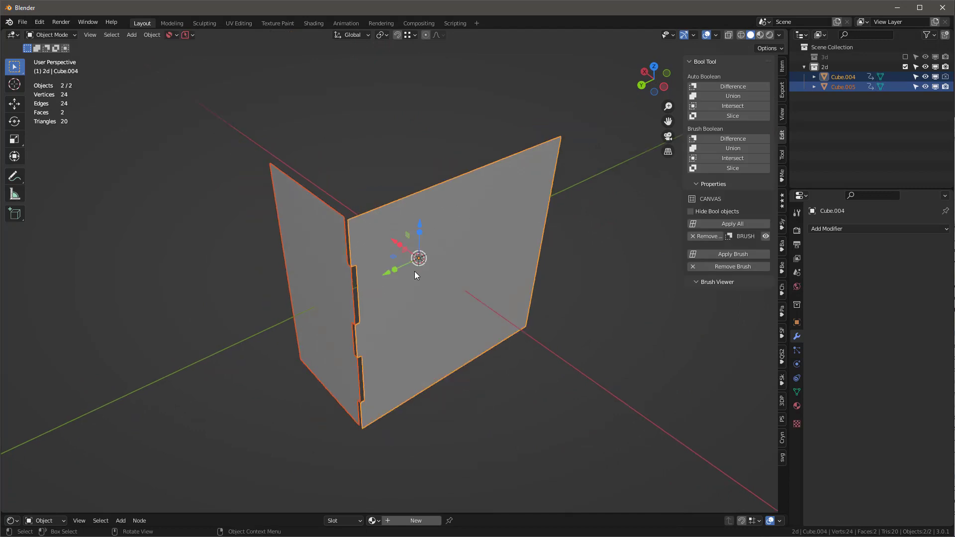
# - Add a Solidify modifier to both walls from the Flatterer export panel
pyautogui.click(782, 89)
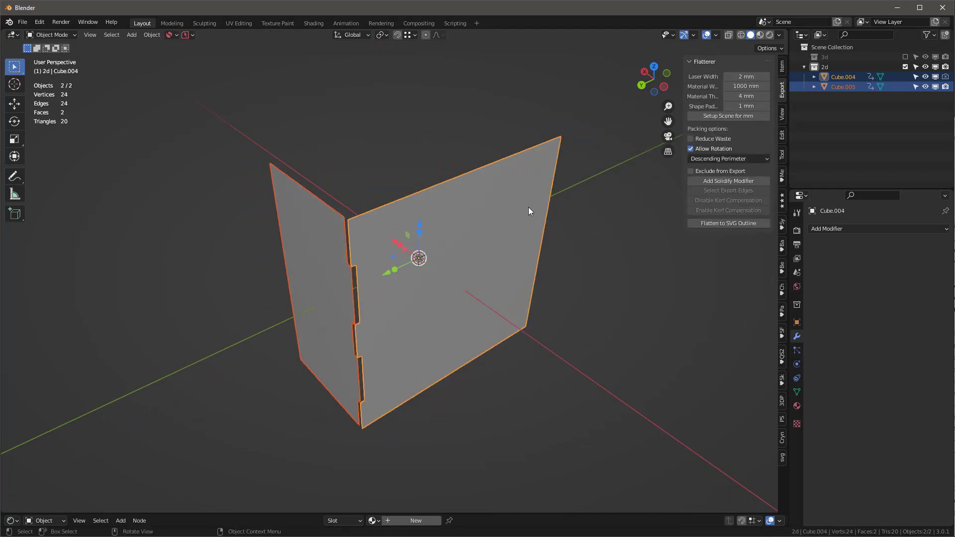
pyautogui.click(733, 181)
pyautogui.moveTo(406, 240); pyautogui.dragTo(383, 228, button='middle')
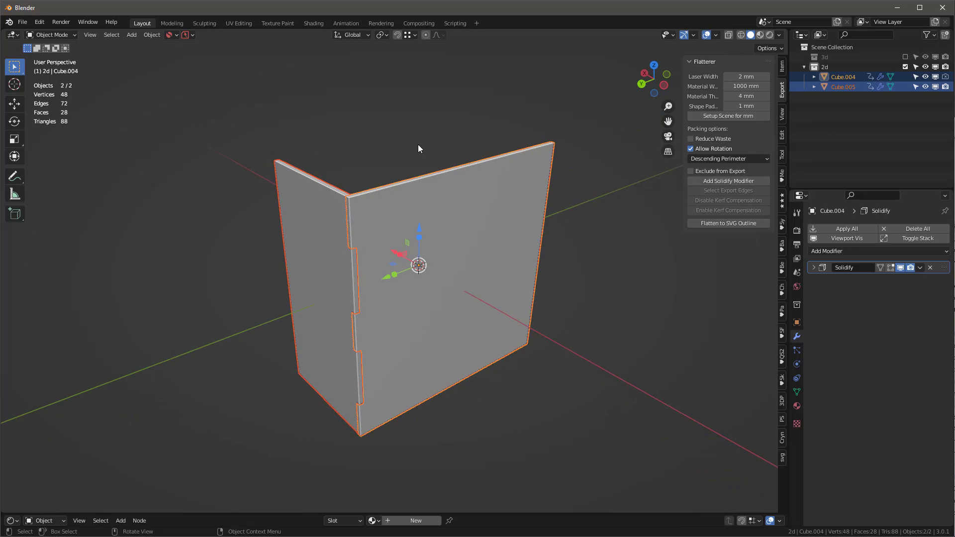
# - Flatten both walls to an SVG outline saved as untitled.svg in the testerer folder
pyautogui.click(734, 223)
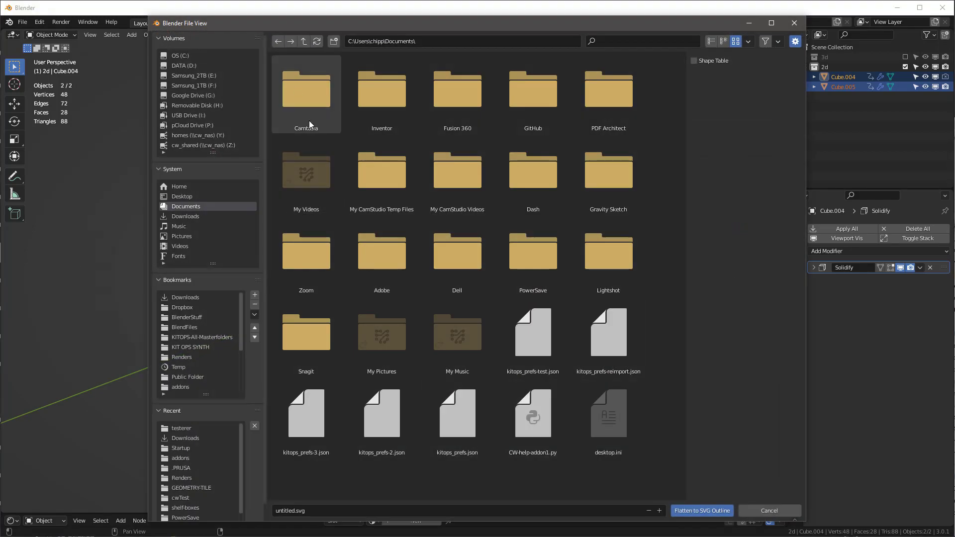
pyautogui.click(178, 430)
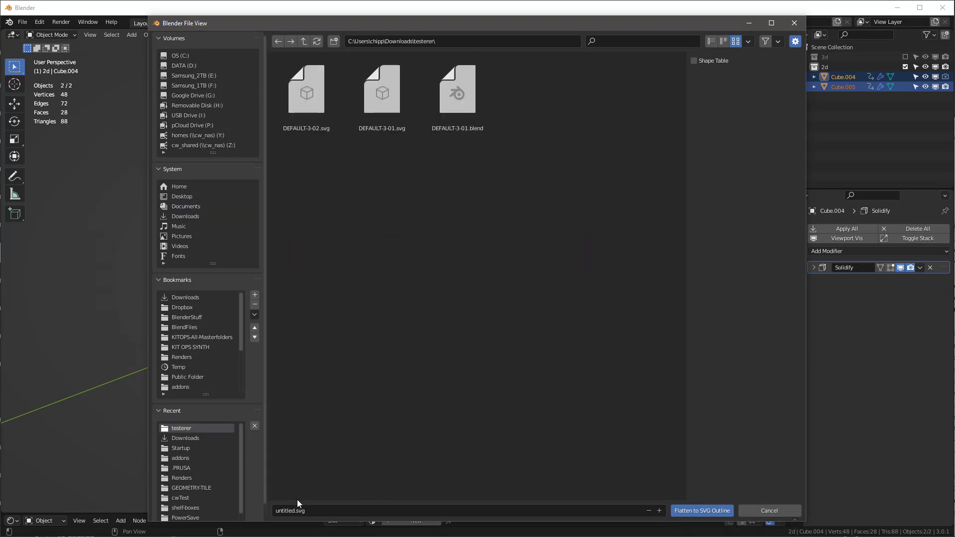
pyautogui.click(702, 510)
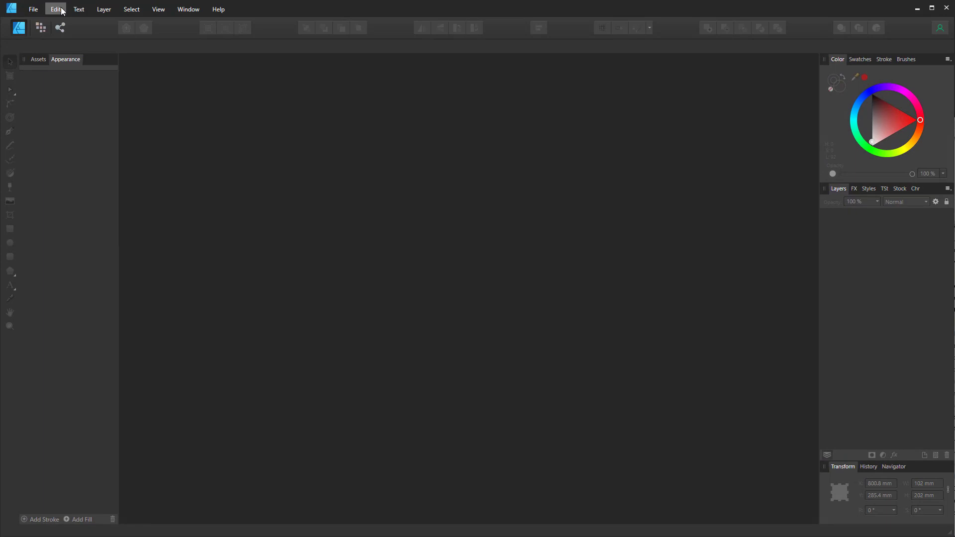
# - Open untitled.svg and set the document units to millimetres
pyautogui.click(35, 11)
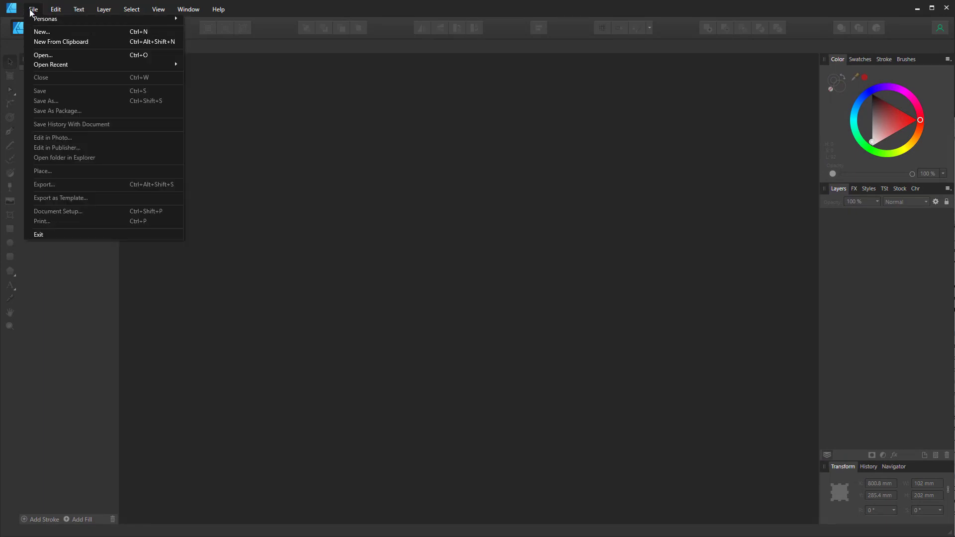
pyautogui.click(43, 54)
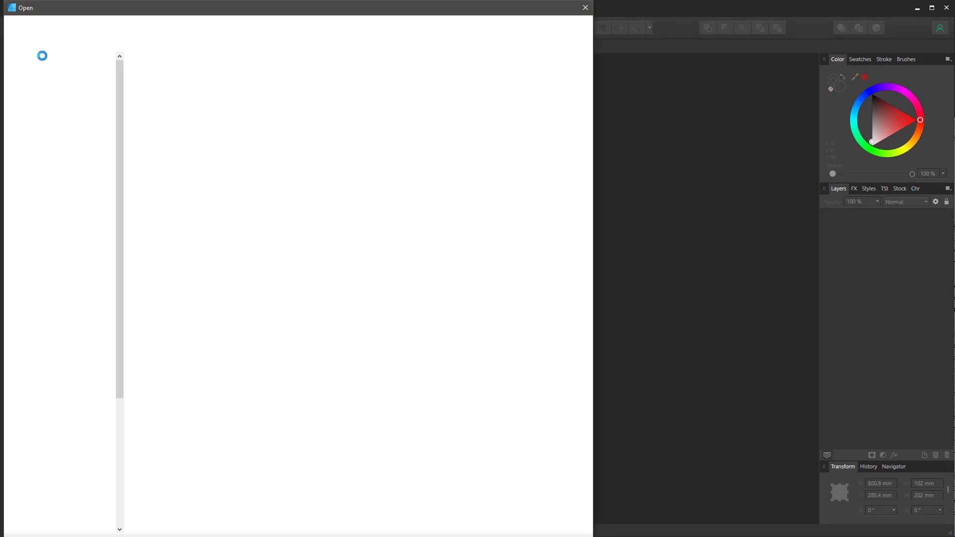
pyautogui.doubleClick(158, 94)
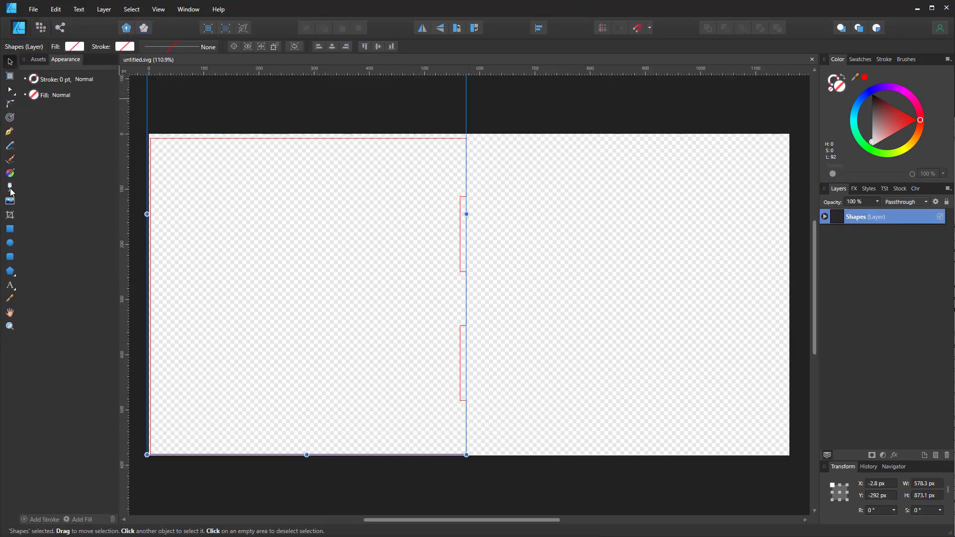
pyautogui.click(10, 314)
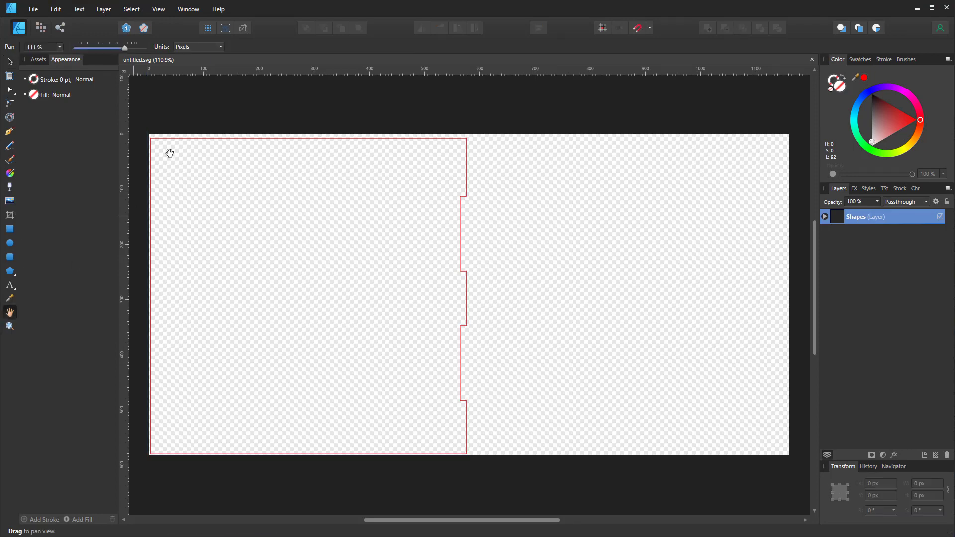
pyautogui.click(186, 48)
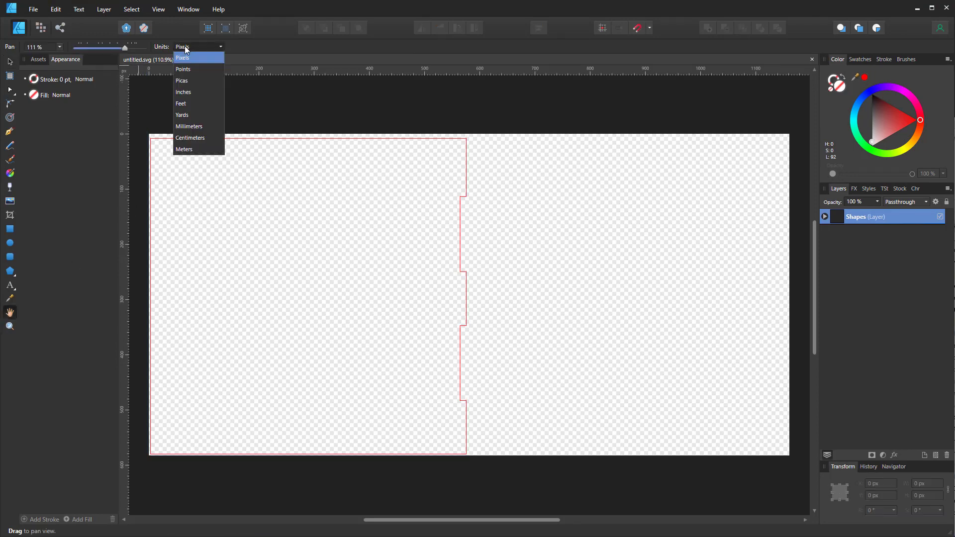
pyautogui.click(189, 127)
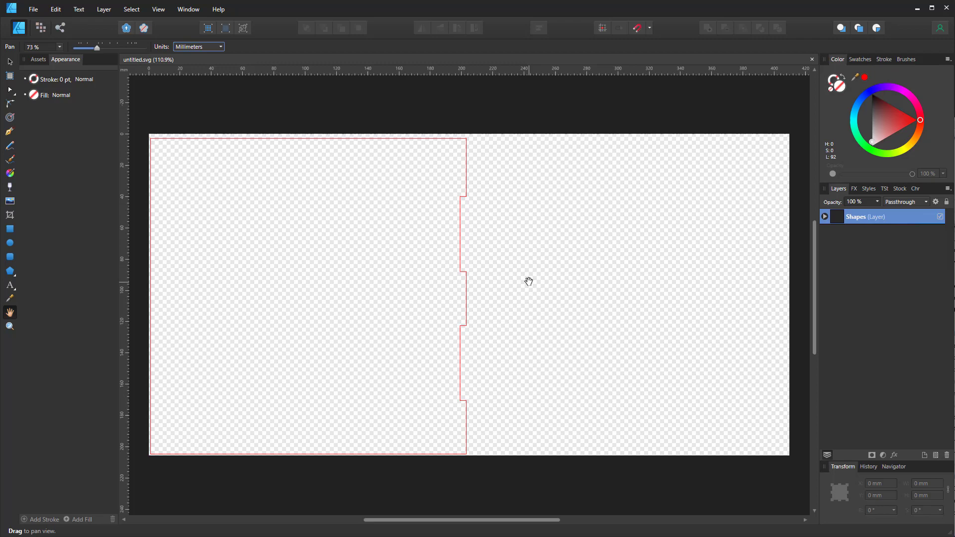
pyautogui.keyDown('ctrl'); pyautogui.scroll(-5, 534, 282); pyautogui.keyUp('ctrl')
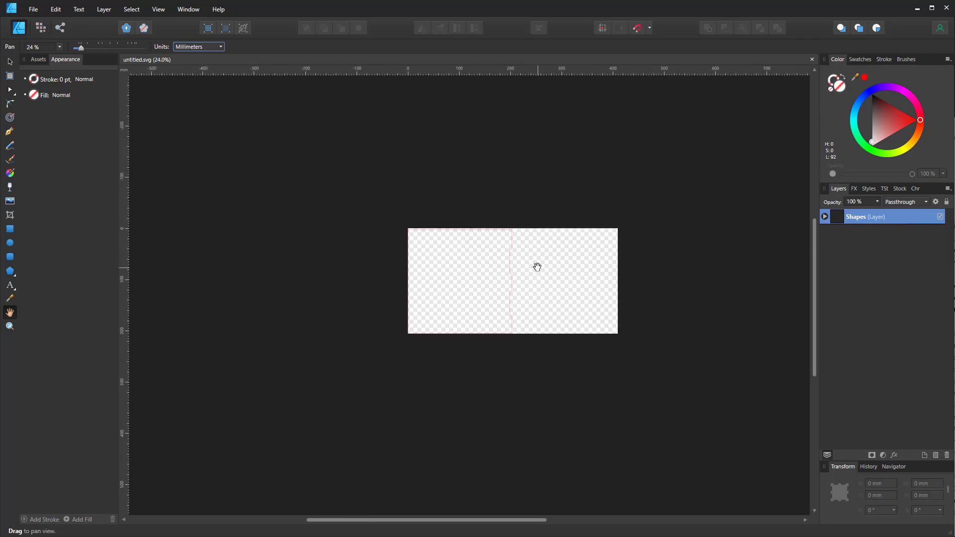
pyautogui.press('a')
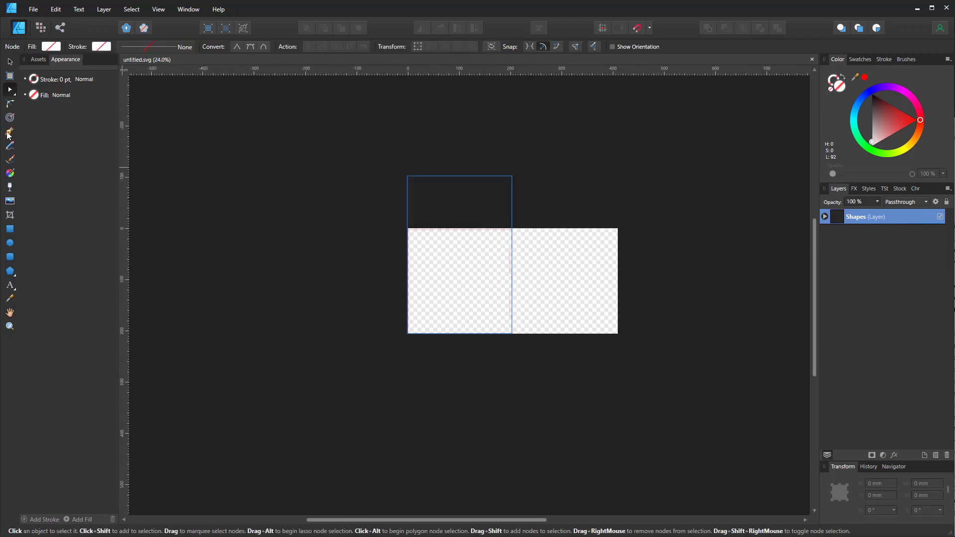
# - Draw an artboard around both wall outlines and check the sizes of Cube.005 and Cube.004
pyautogui.click(10, 75)
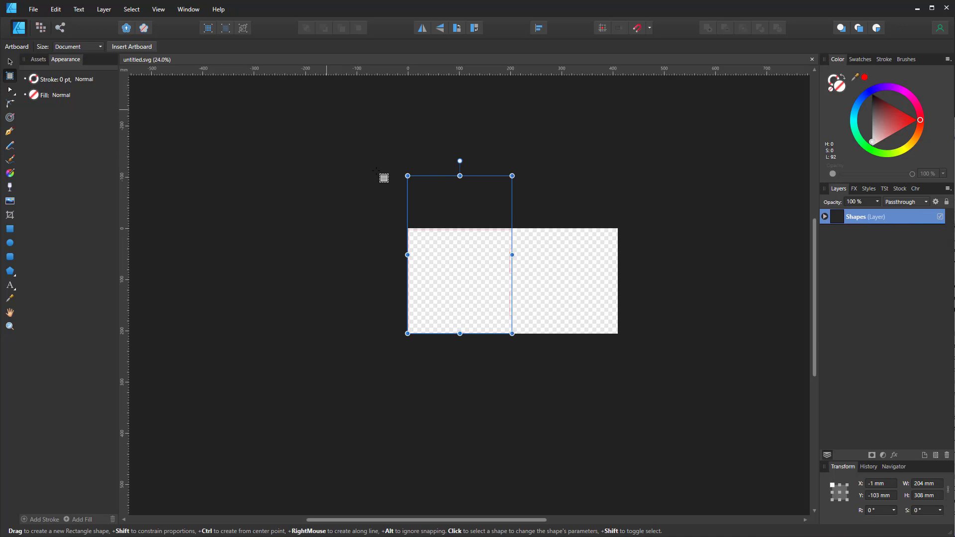
pyautogui.moveTo(326, 109); pyautogui.dragTo(721, 488)
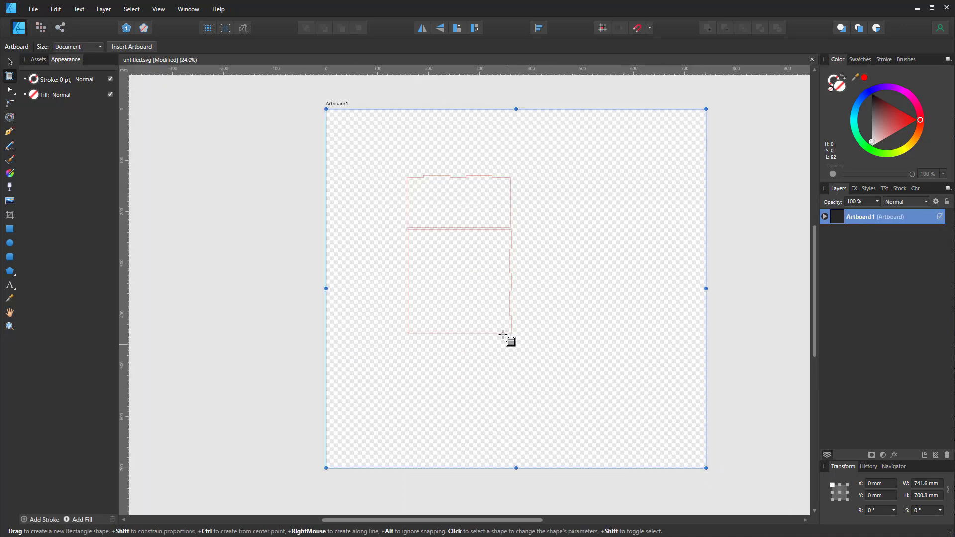
pyautogui.click(9, 90)
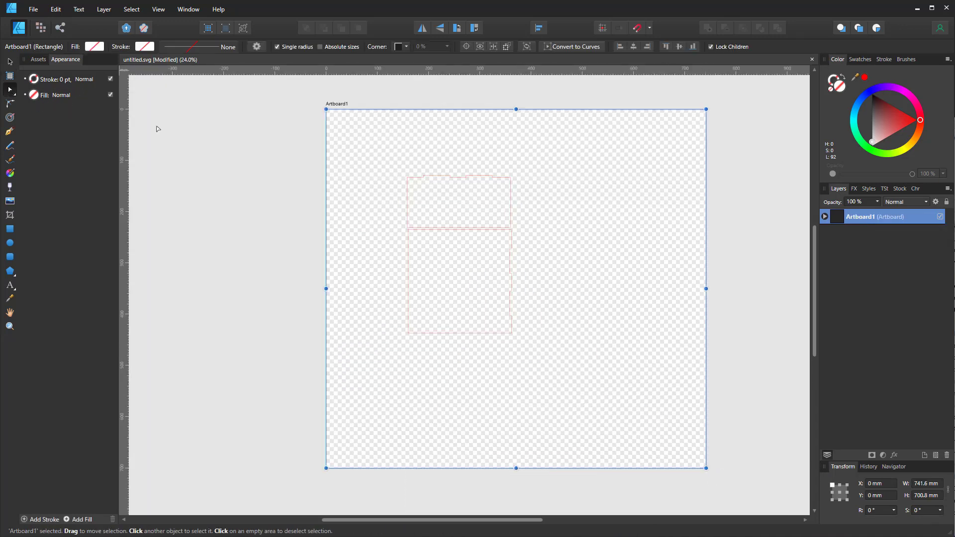
pyautogui.click(464, 177)
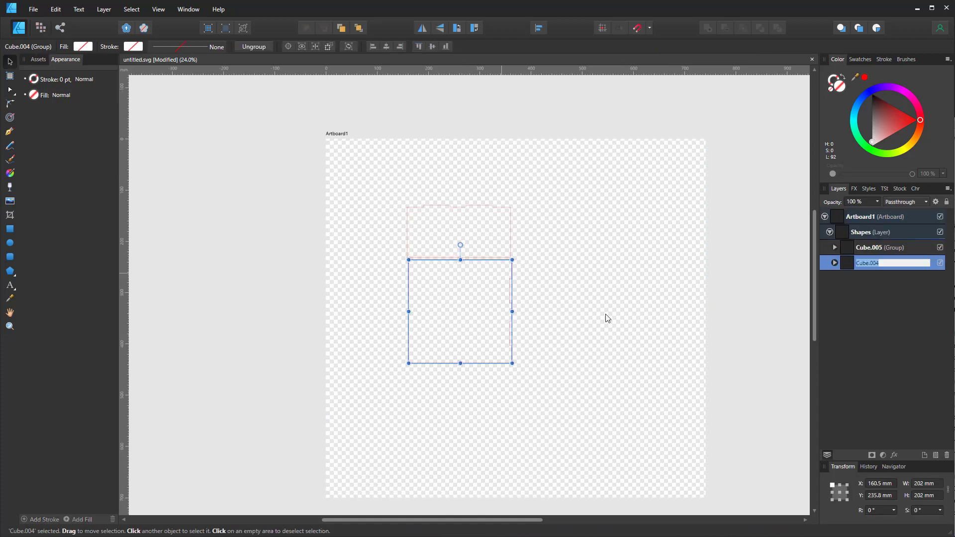
pyautogui.click(511, 228)
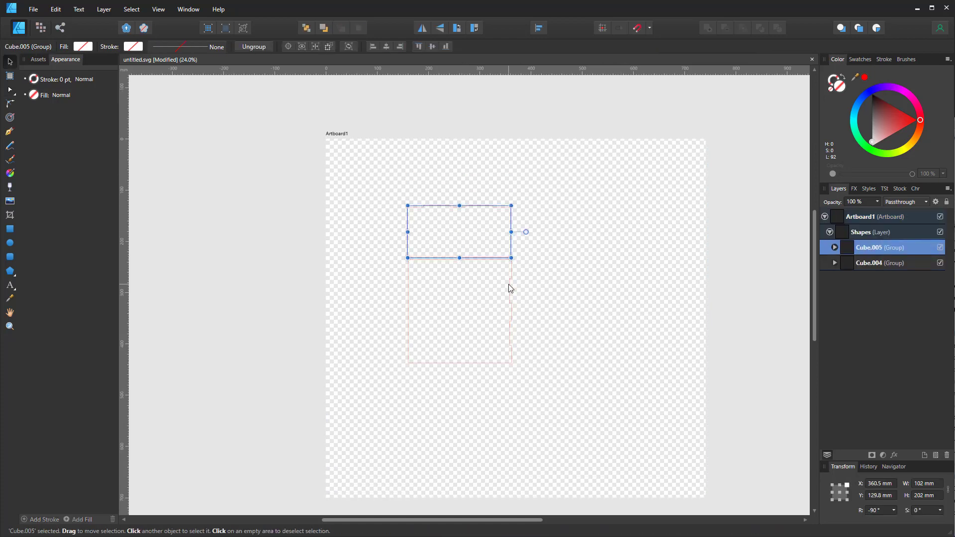
pyautogui.click(508, 285)
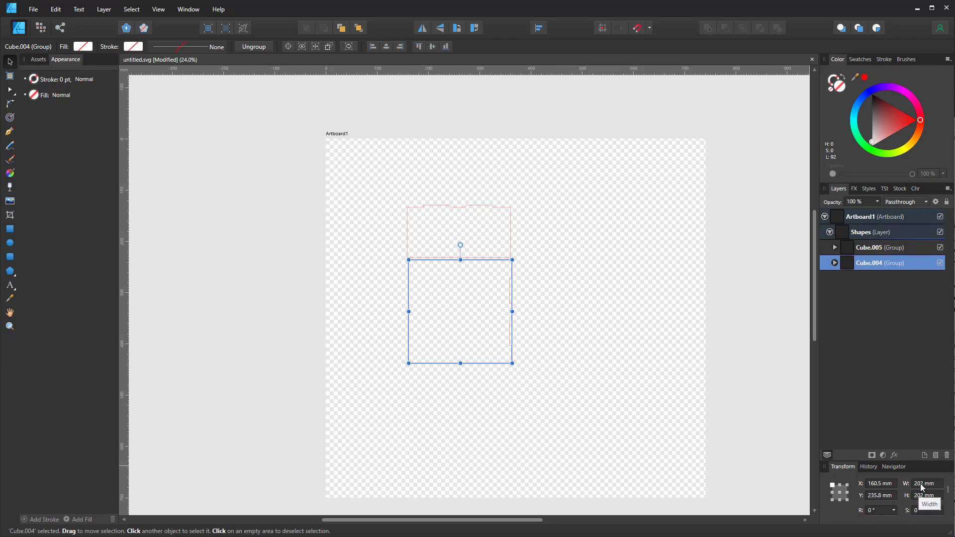
# - In Blender, check one wall's dimensions and confirm the 2 mm Laser Width in Flatterer
pyautogui.hotkey('alt', 'Tab')
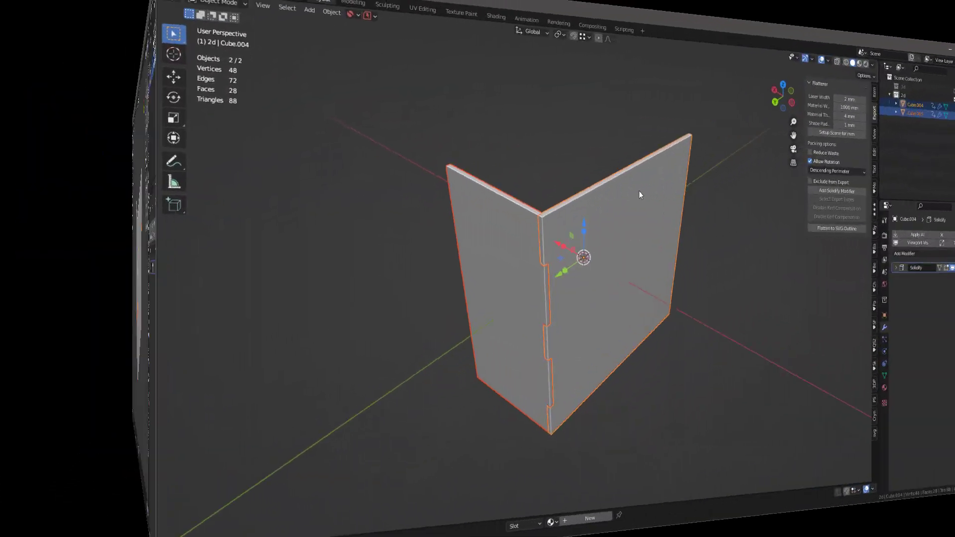
pyautogui.click(473, 193)
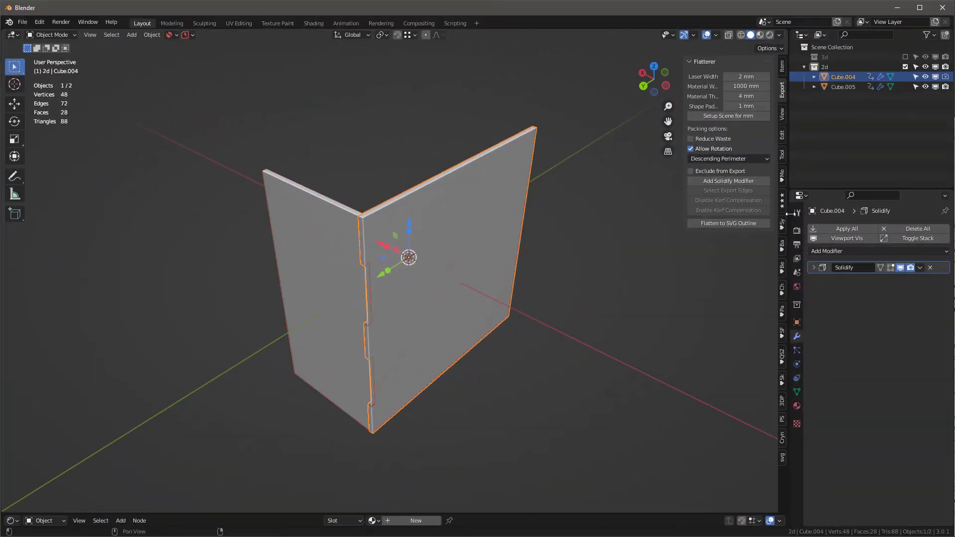
pyautogui.click(783, 73)
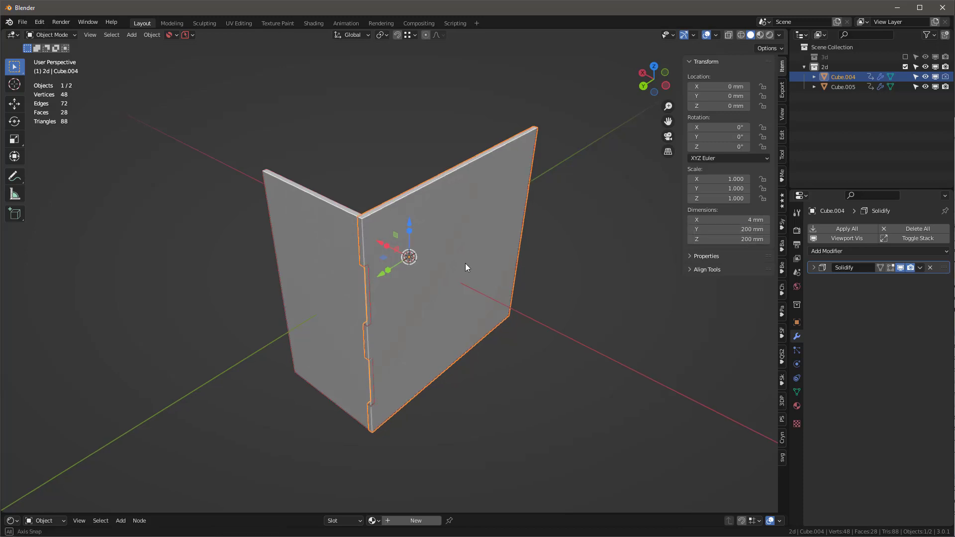
pyautogui.moveTo(465, 264)
pyautogui.mouseDown(button='middle')
pyautogui.moveTo(407, 252)
pyautogui.moveTo(451, 249)
pyautogui.mouseUp(button='middle')
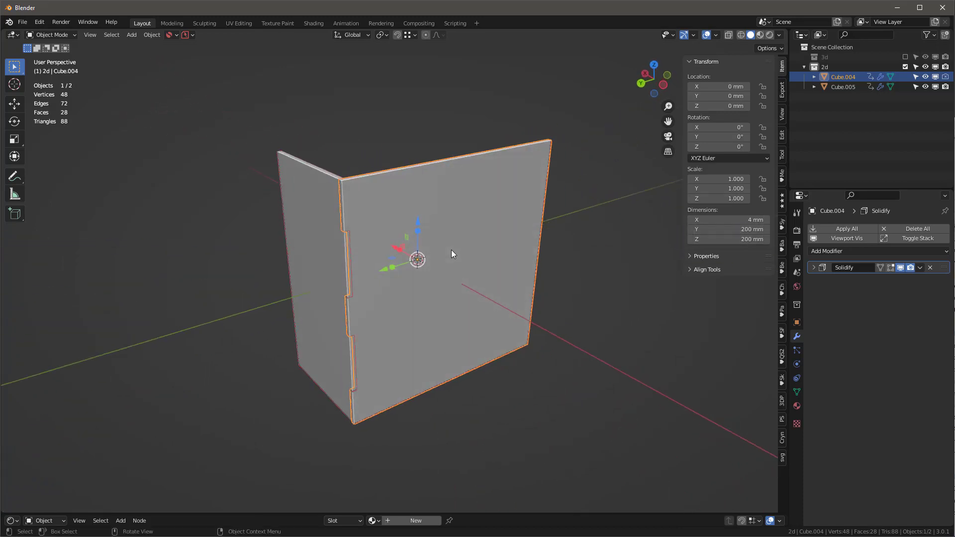
pyautogui.click(782, 92)
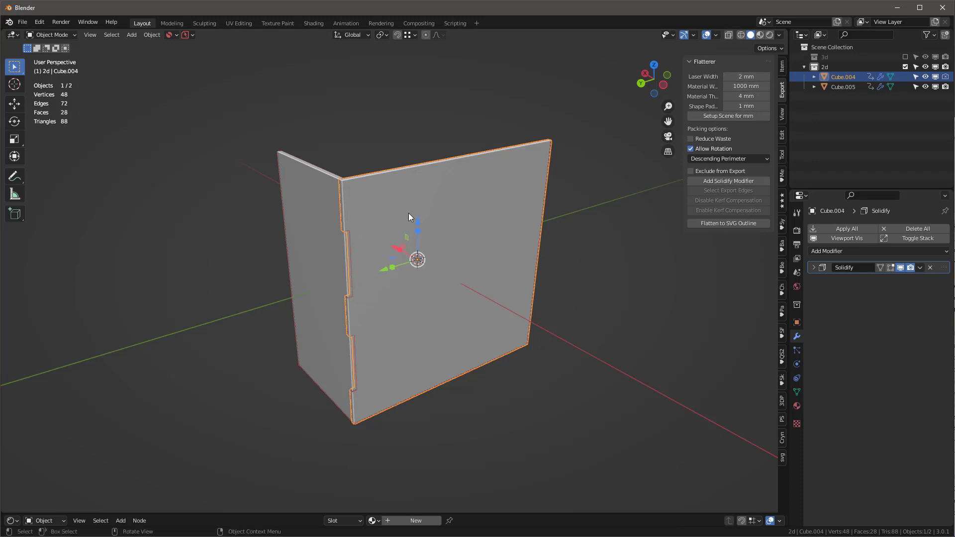
pyautogui.moveTo(745, 76); pyautogui.dragTo(756, 78)
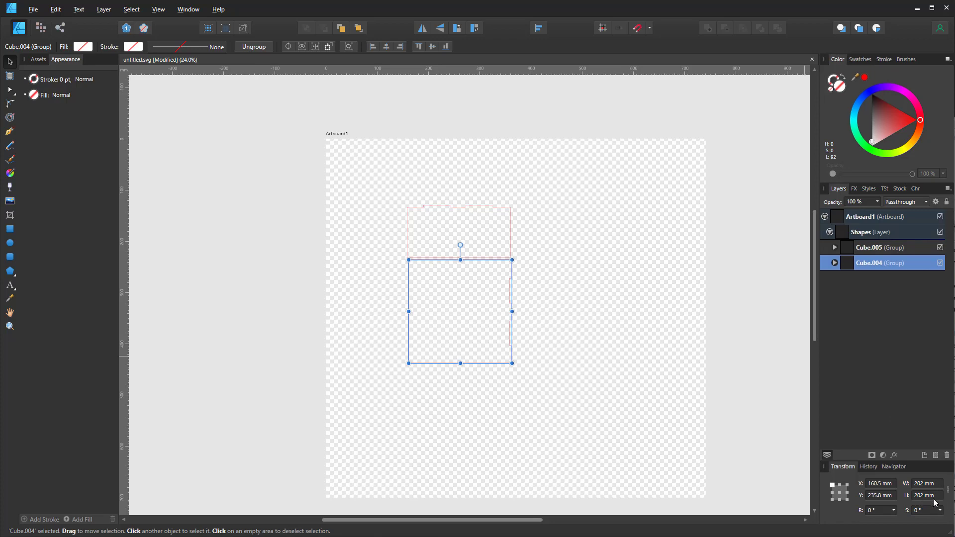
# - Drag the Cube.005 outline onto Cube.004's notched edge at 0° to check the tabs interlock
pyautogui.click(508, 231)
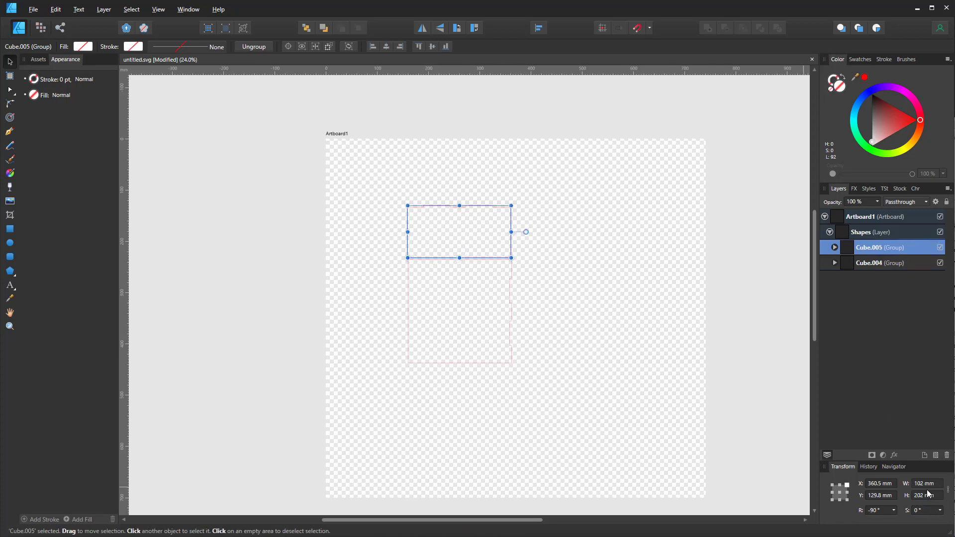
pyautogui.click(608, 313)
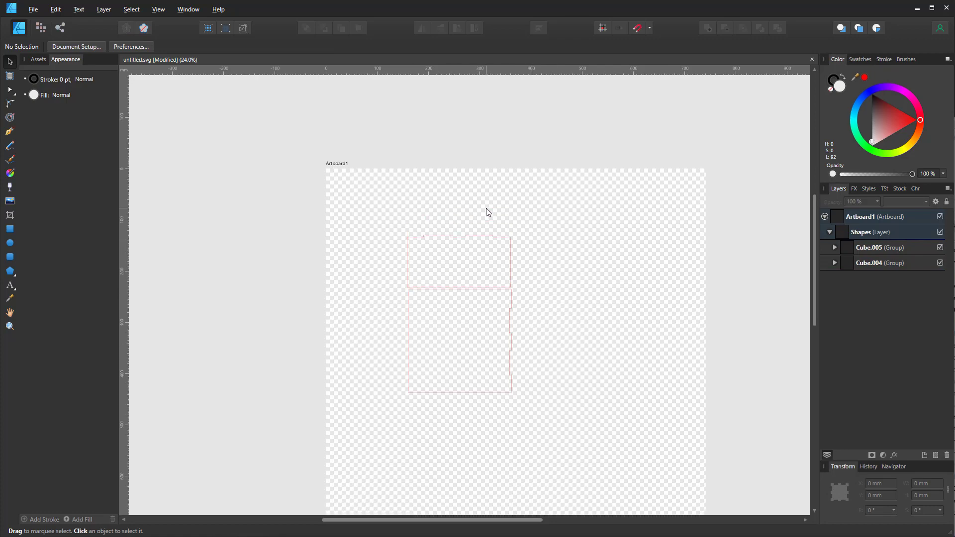
pyautogui.click(494, 213)
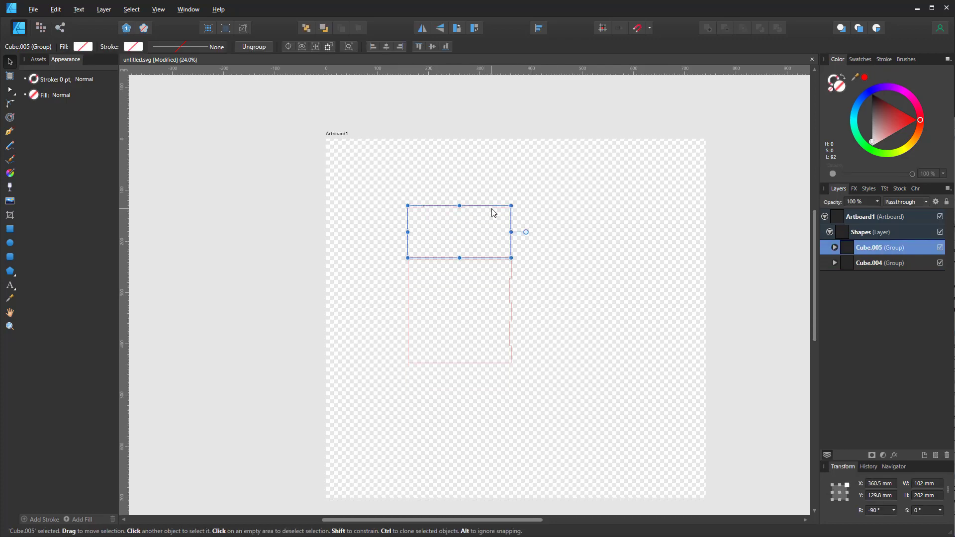
pyautogui.moveTo(501, 211); pyautogui.dragTo(544, 261)
pyautogui.keyDown('ctrl'); pyautogui.scroll(6, 520, 367); pyautogui.keyUp('ctrl')
pyautogui.scroll(-5, 531, 196)
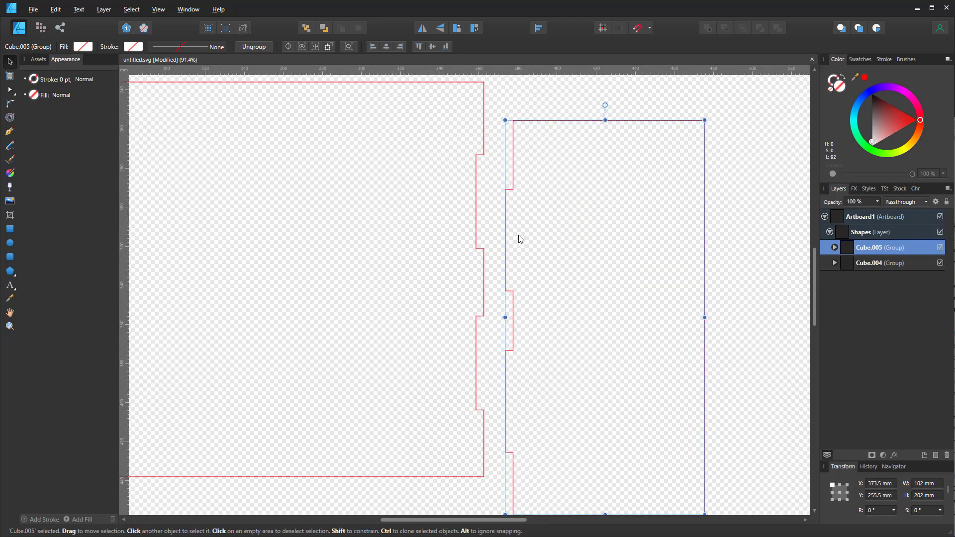
pyautogui.moveTo(518, 168); pyautogui.dragTo(488, 131)
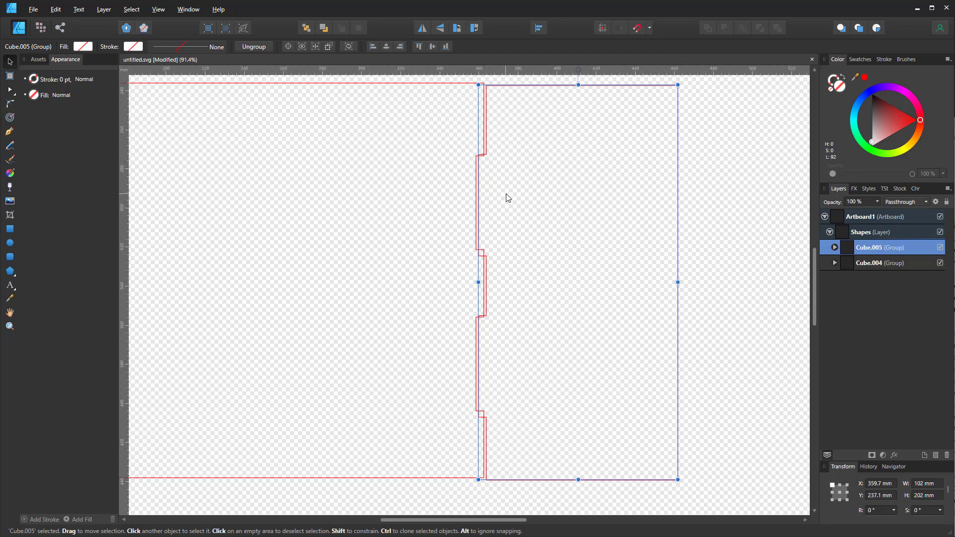
pyautogui.hotkey('alt', 'Tab')
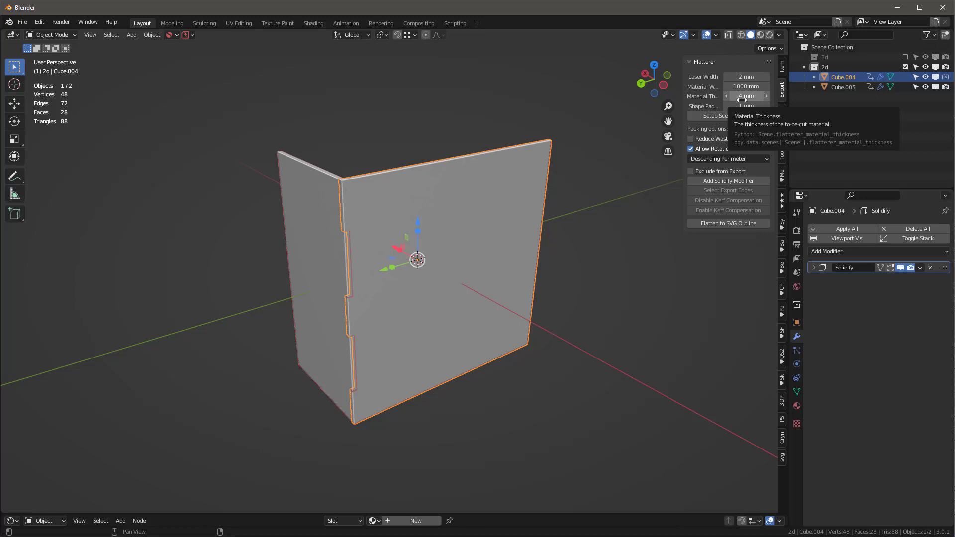
# - Exclude the 2d collection, include 3d, and set Flatterer Material Thickness to 8 mm
pyautogui.click(820, 69)
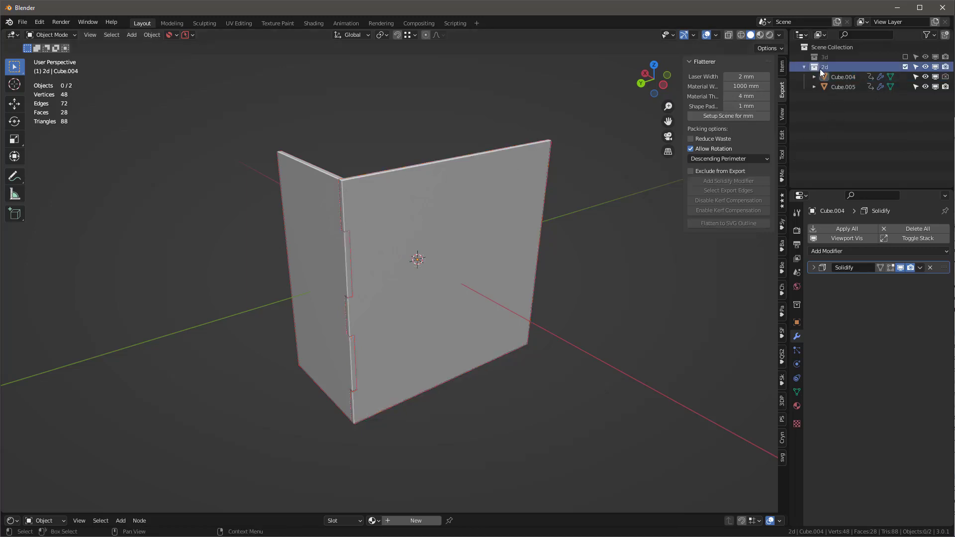
pyautogui.click(905, 67)
pyautogui.click(905, 57)
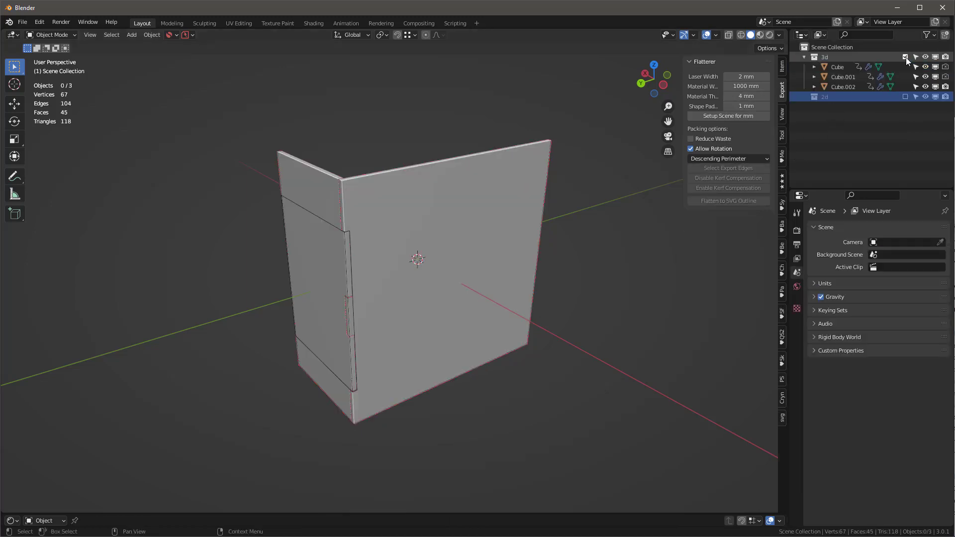
pyautogui.click(746, 97)
pyautogui.write('8')
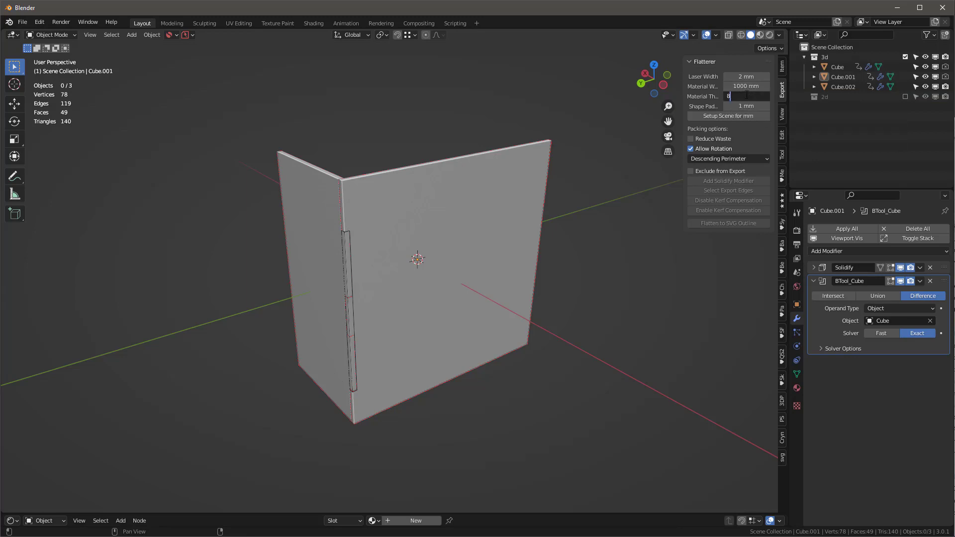
pyautogui.press('Return')
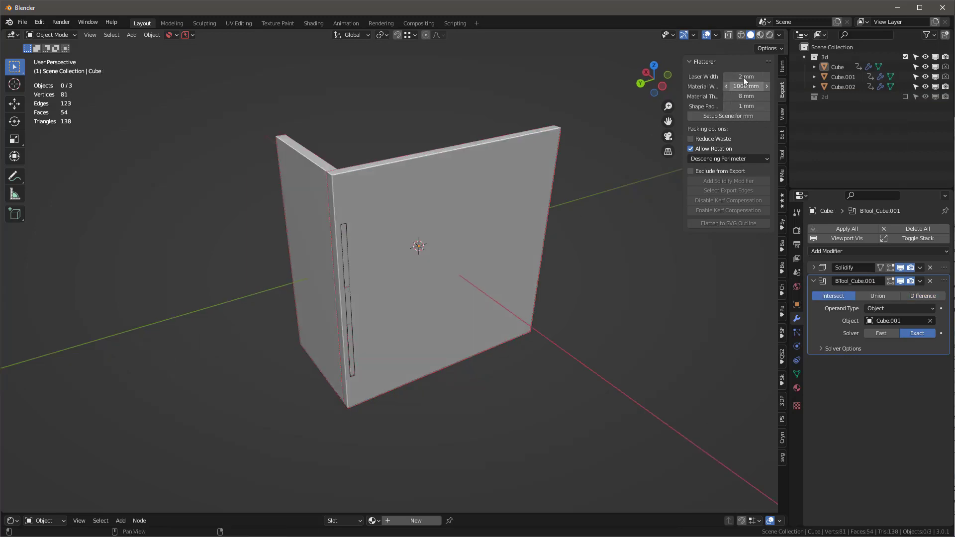
# - Check that the Solidify thickness on Cube, Cube.001 and Cube.002 now reads 8 mm
pyautogui.moveTo(445, 206); pyautogui.dragTo(492, 187, button='middle')
pyautogui.click(445, 208)
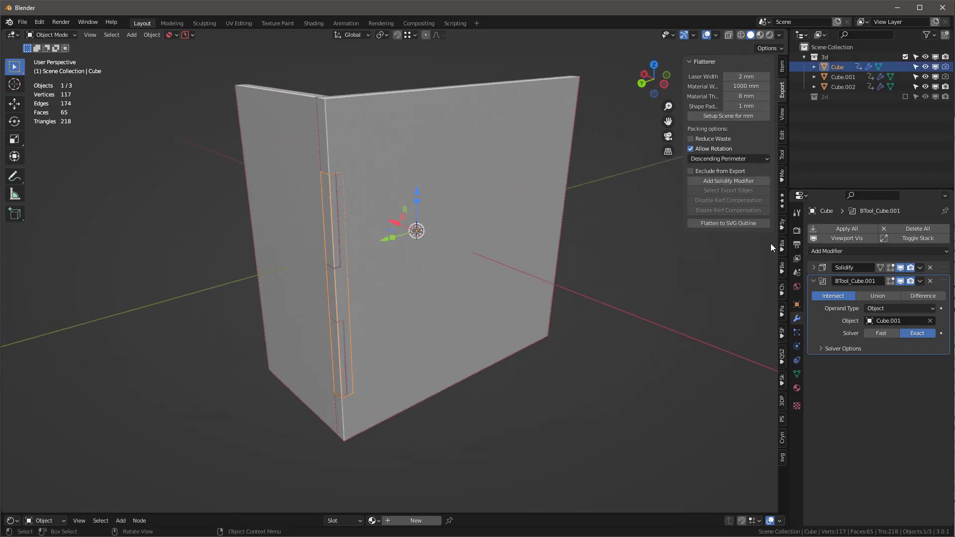
pyautogui.click(814, 267)
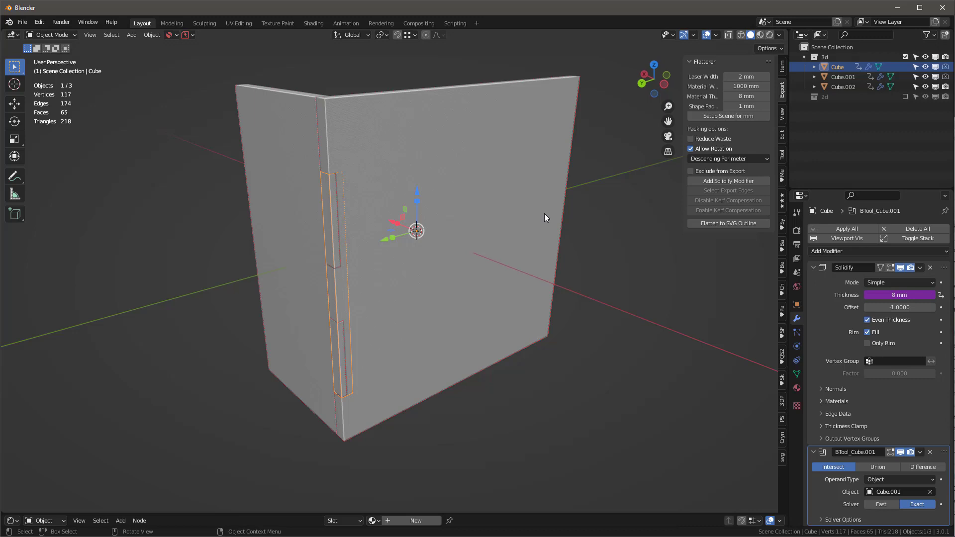
pyautogui.click(355, 112)
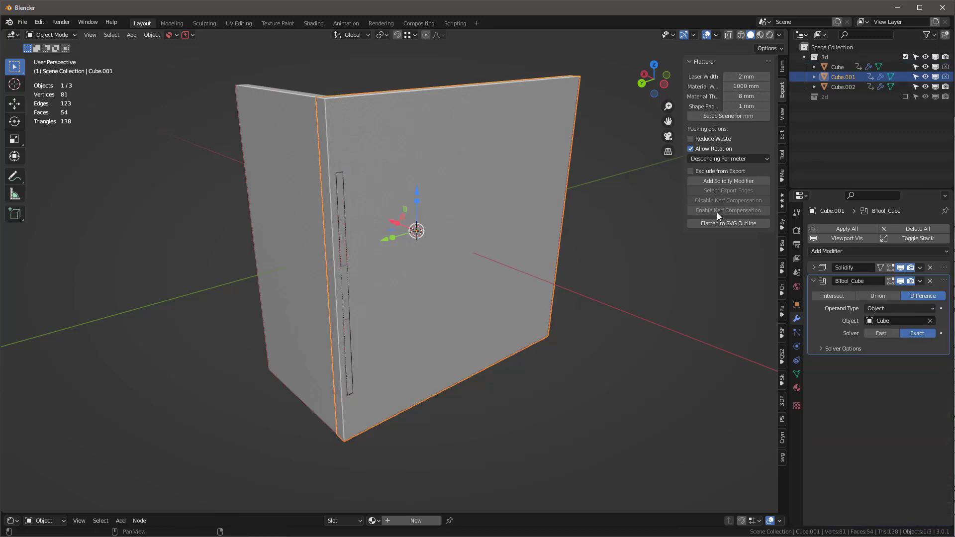
pyautogui.click(813, 268)
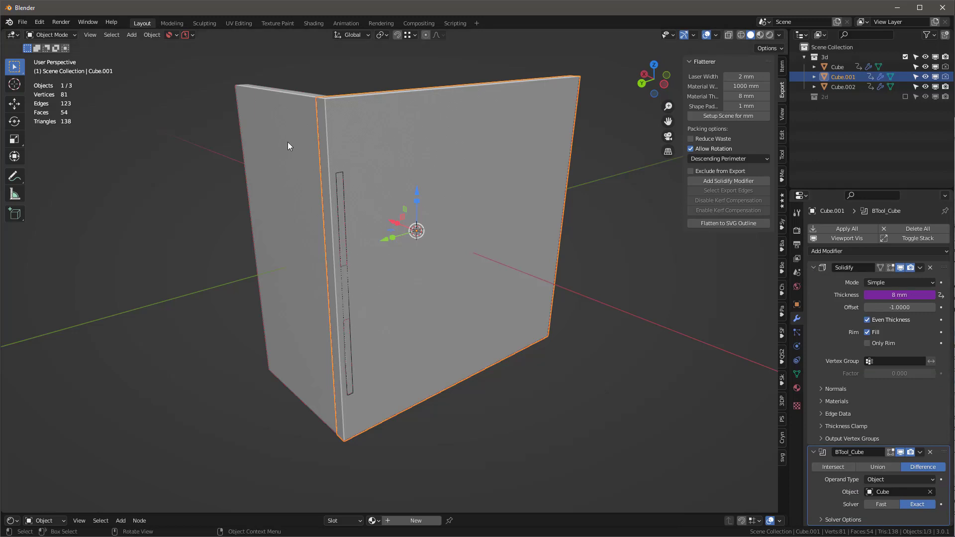
pyautogui.click(287, 143)
pyautogui.click(813, 268)
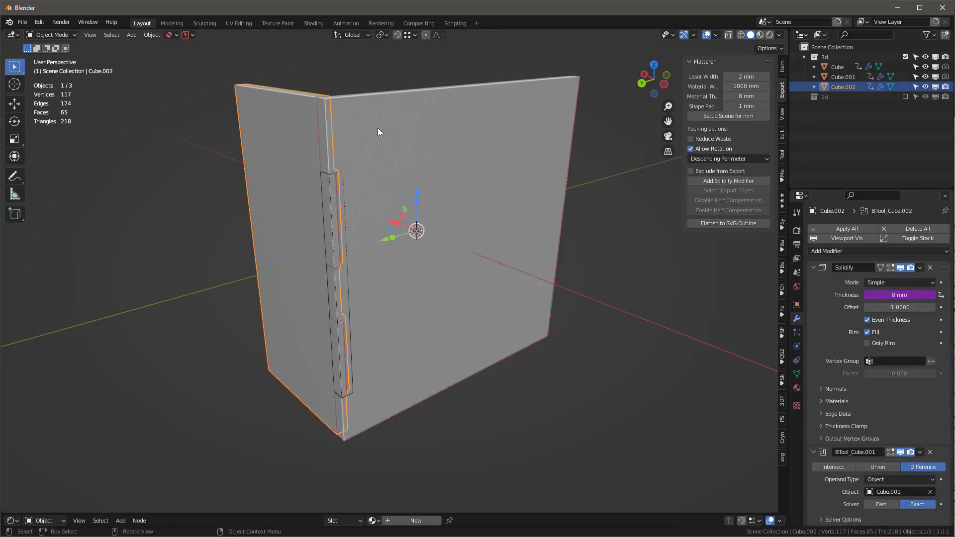
pyautogui.moveTo(380, 133); pyautogui.dragTo(404, 142, button='middle')
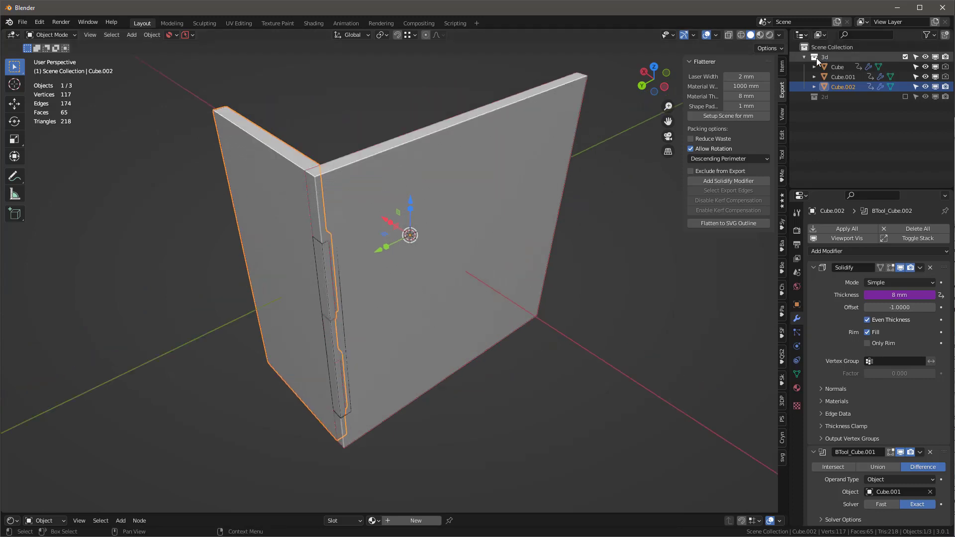
# - Duplicate the 3d collection, rename the copy '2D 8mm', and exclude the original 3d
pyautogui.click(816, 59)
pyautogui.rightClick(816, 58)
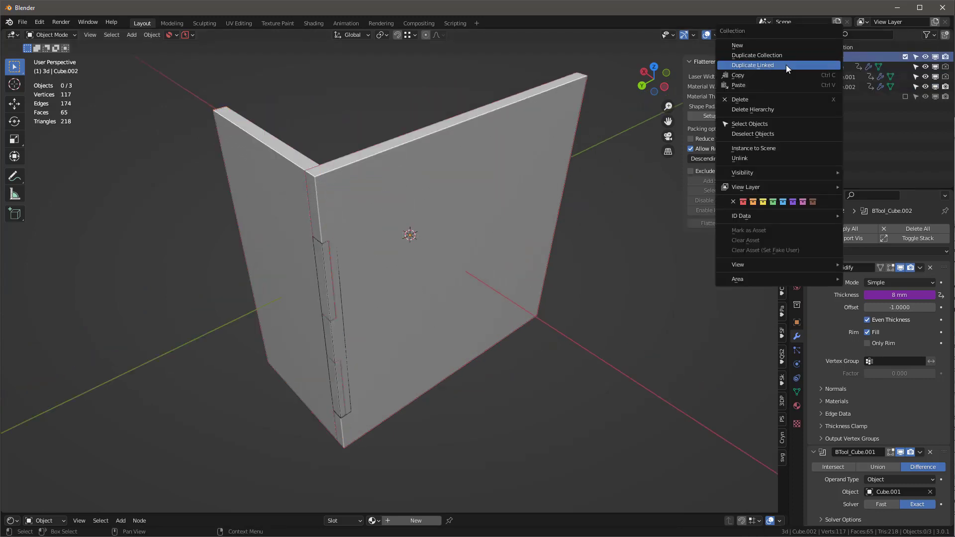
pyautogui.click(768, 54)
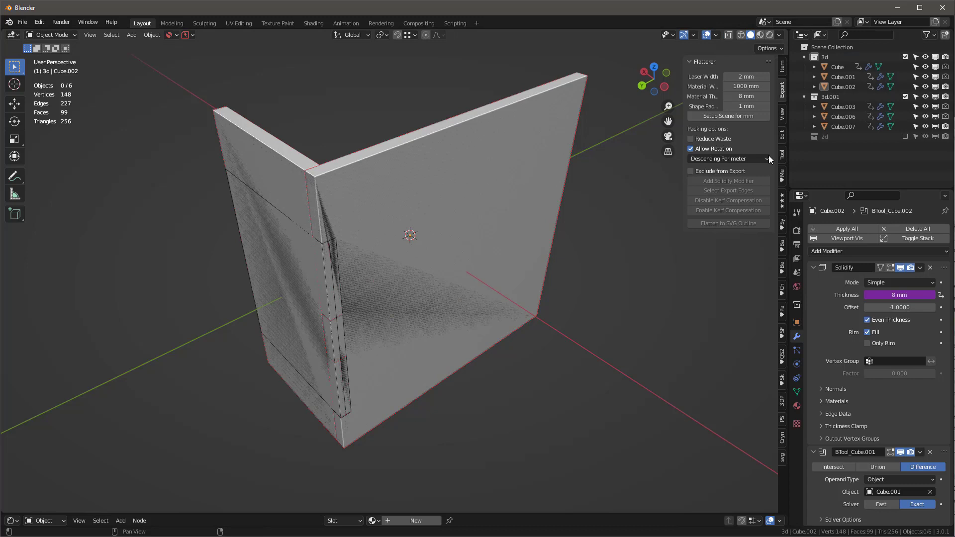
pyautogui.doubleClick(832, 99)
pyautogui.write('2')
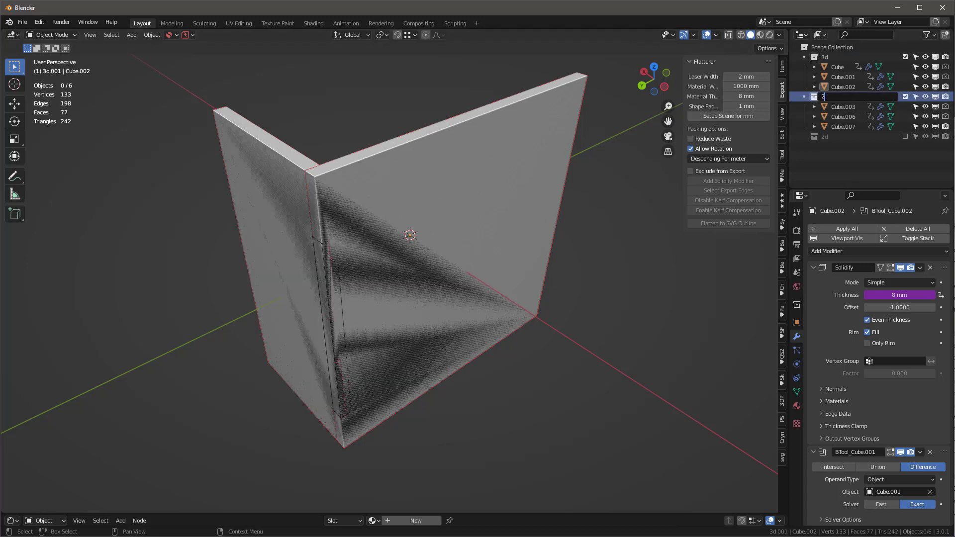
pyautogui.write('D 8mm')
pyautogui.press('Return')
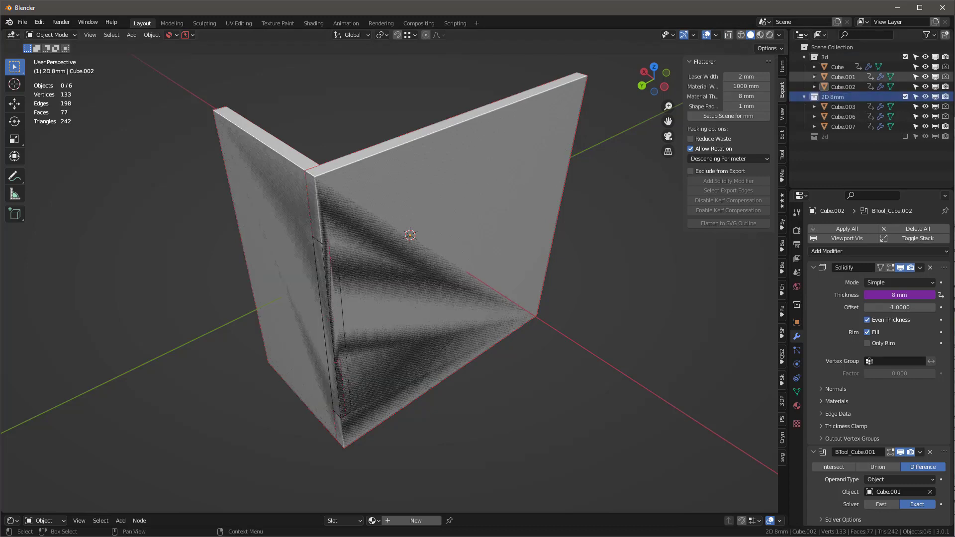
pyautogui.click(905, 56)
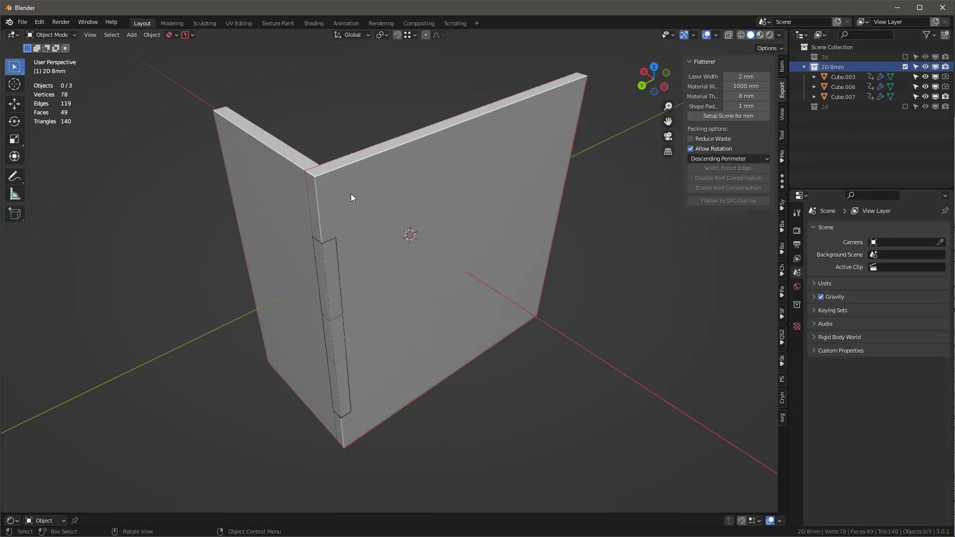
# - Select walls Cube.006 and Cube.007 and apply Visual Geometry to Mesh
pyautogui.click(378, 177)
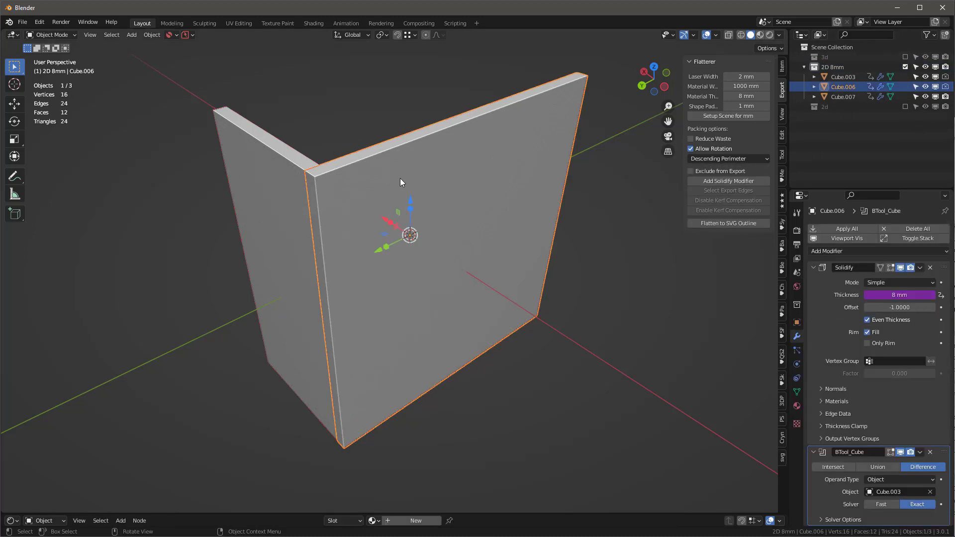
pyautogui.moveTo(399, 178); pyautogui.dragTo(241, 144, button='middle')
pyautogui.keyDown('shift'); pyautogui.click(248, 140); pyautogui.keyUp('shift')
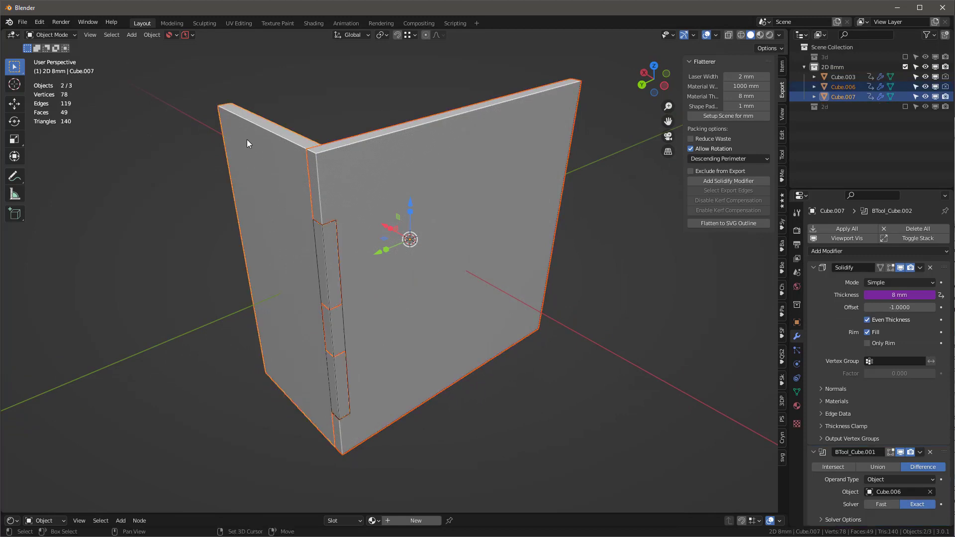
pyautogui.click(153, 35)
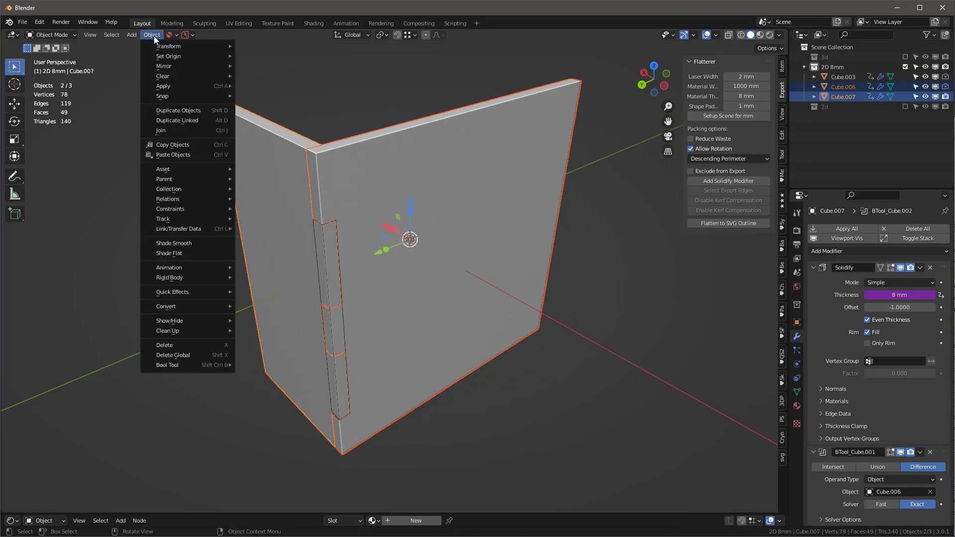
pyautogui.moveTo(189, 86)
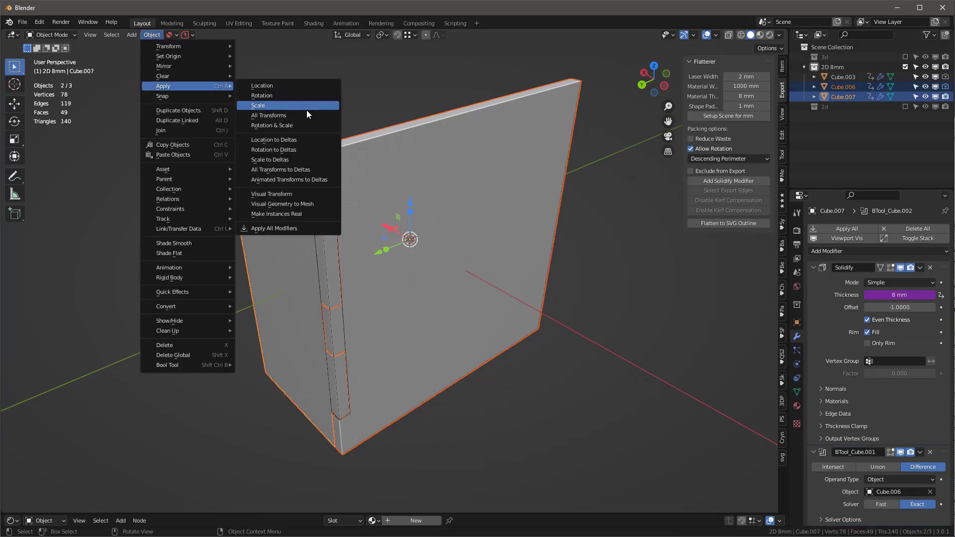
pyautogui.click(292, 204)
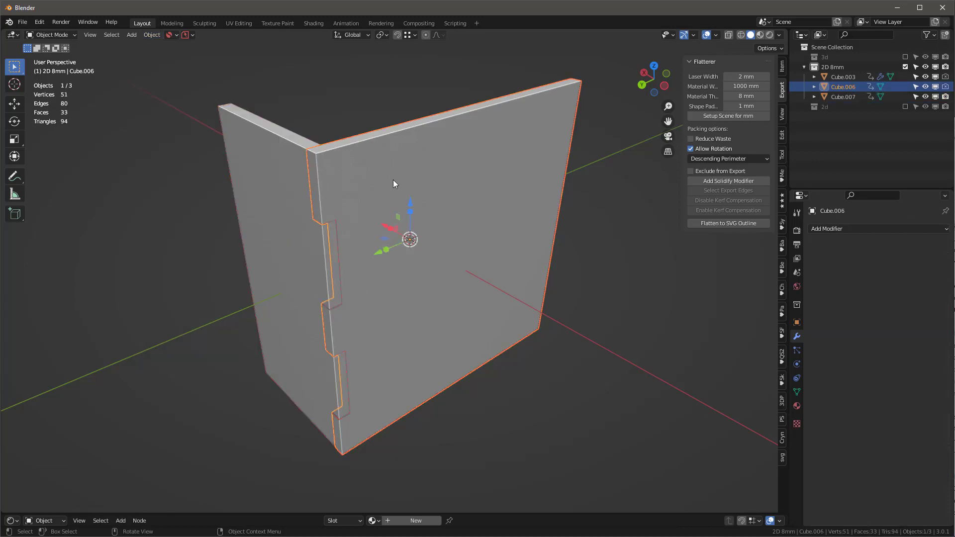
# - Test-move Cube.006 to inspect the baked notches, then cancel the move
pyautogui.press('g')
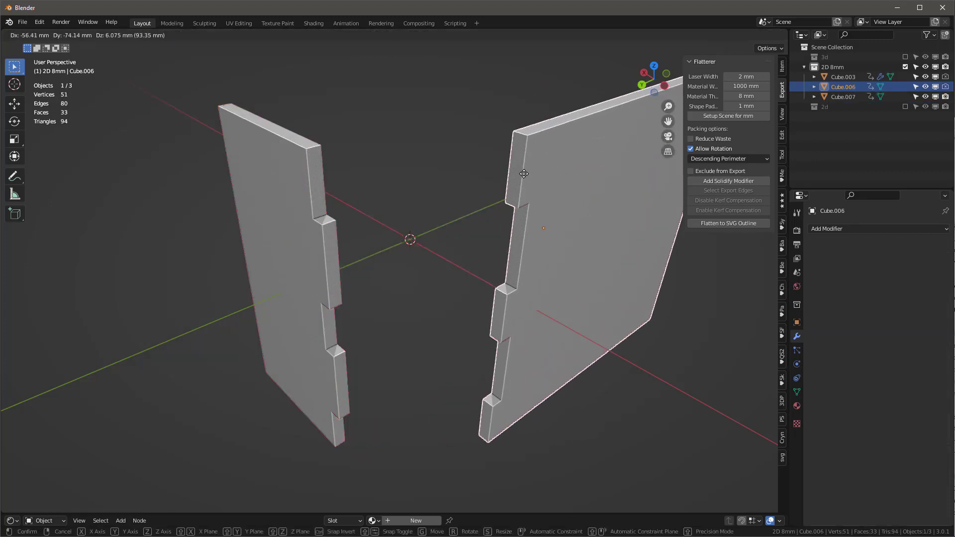
pyautogui.press('Escape')
pyautogui.moveTo(401, 183); pyautogui.dragTo(401, 168, button='middle')
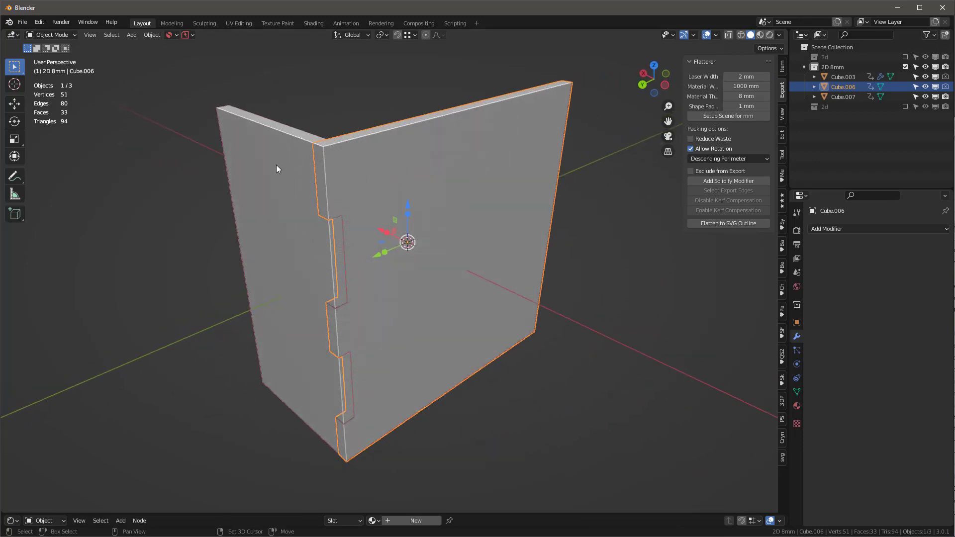
pyautogui.keyDown('shift'); pyautogui.click(277, 165); pyautogui.keyUp('shift')
# - In Edit Mode, keep only each wall's large notched face and delete all other faces
pyautogui.press('Tab')
pyautogui.click(418, 167)
pyautogui.keyDown('shift'); pyautogui.click(282, 186); pyautogui.keyUp('shift')
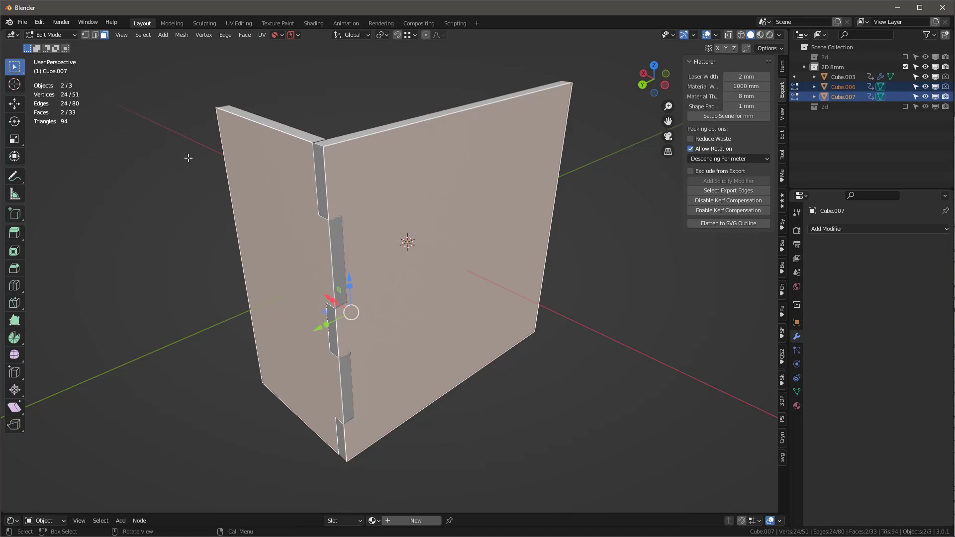
pyautogui.hotkey('ctrl', 'i')
pyautogui.press('x')
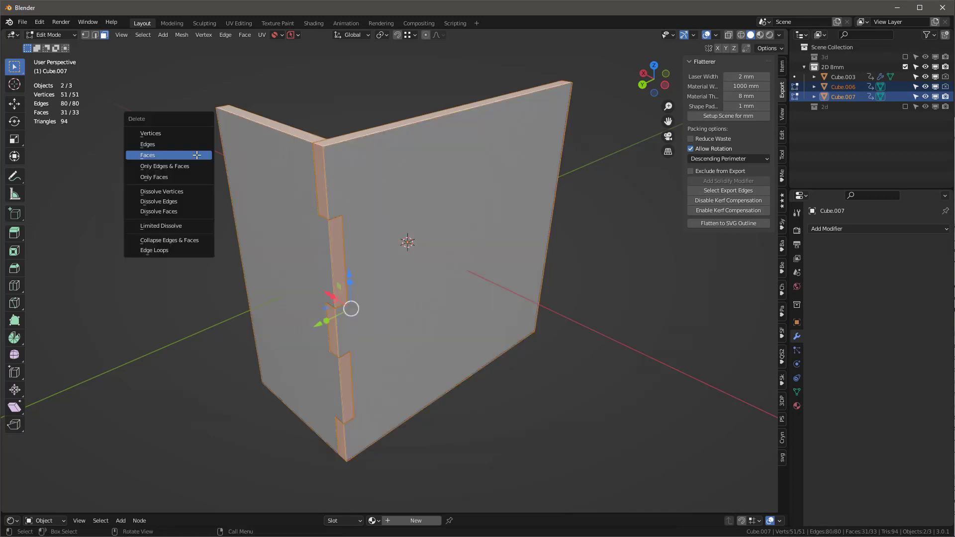
pyautogui.click(163, 156)
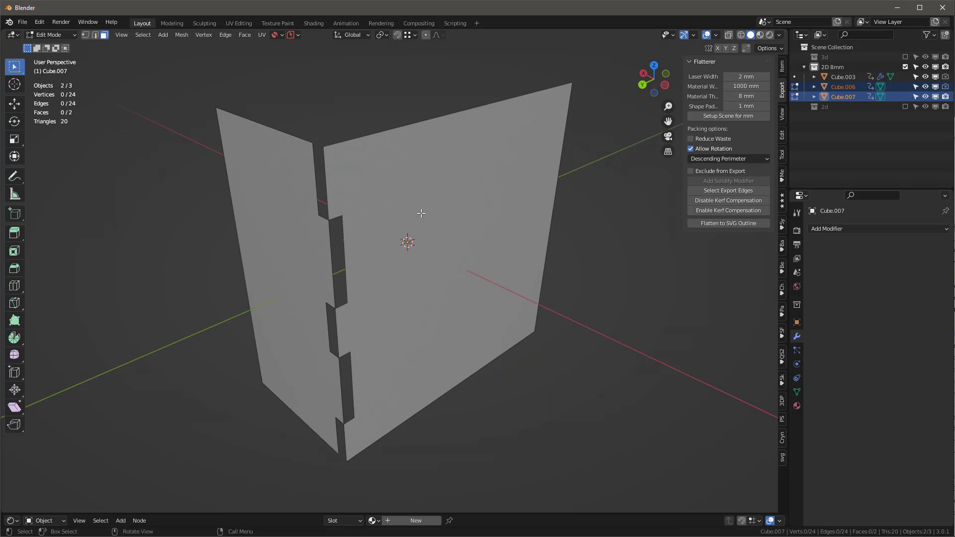
pyautogui.press('Tab')
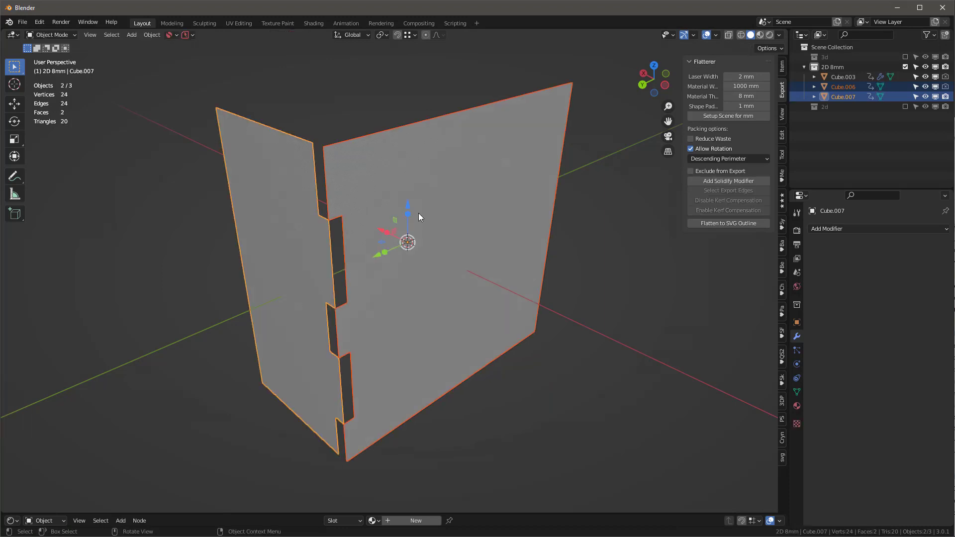
# - Delete the leftover Cube.003 object and select the Cube.007 and Cube.006 plates
pyautogui.click(837, 77)
pyautogui.press('x')
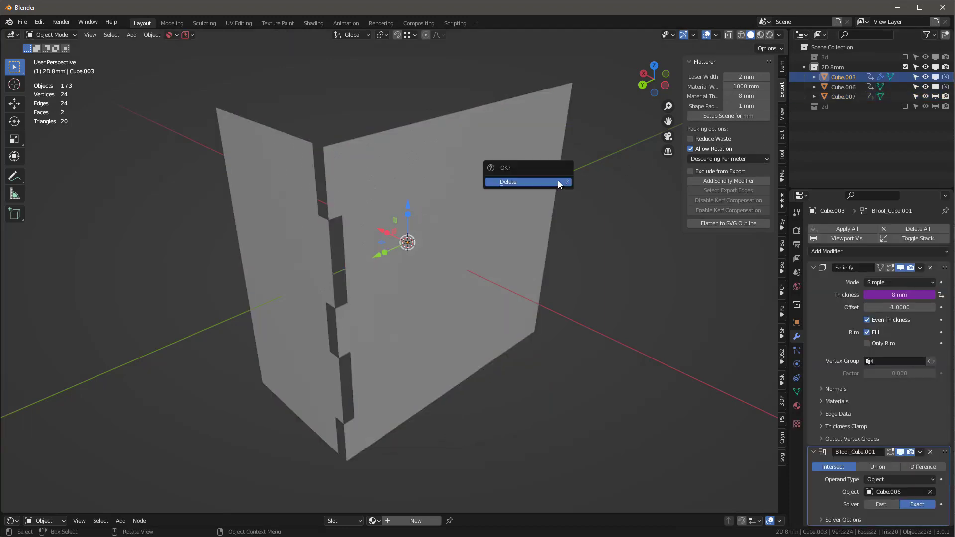
pyautogui.click(559, 180)
pyautogui.click(842, 86)
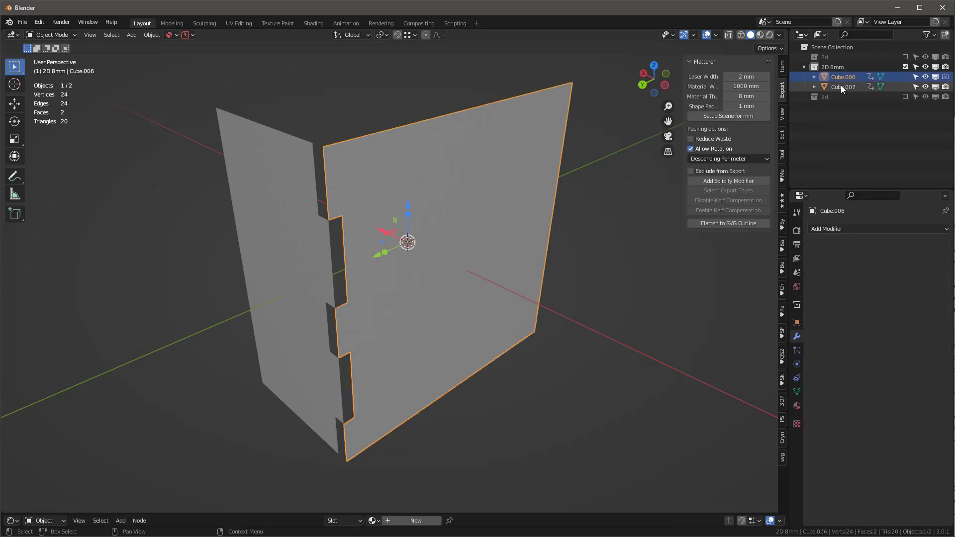
pyautogui.keyDown('shift'); pyautogui.click(844, 75); pyautogui.keyUp('shift')
# - Add a Solidify modifier to both plates and export them as untitled.svg via Flatten to SVG Outline
pyautogui.click(728, 181)
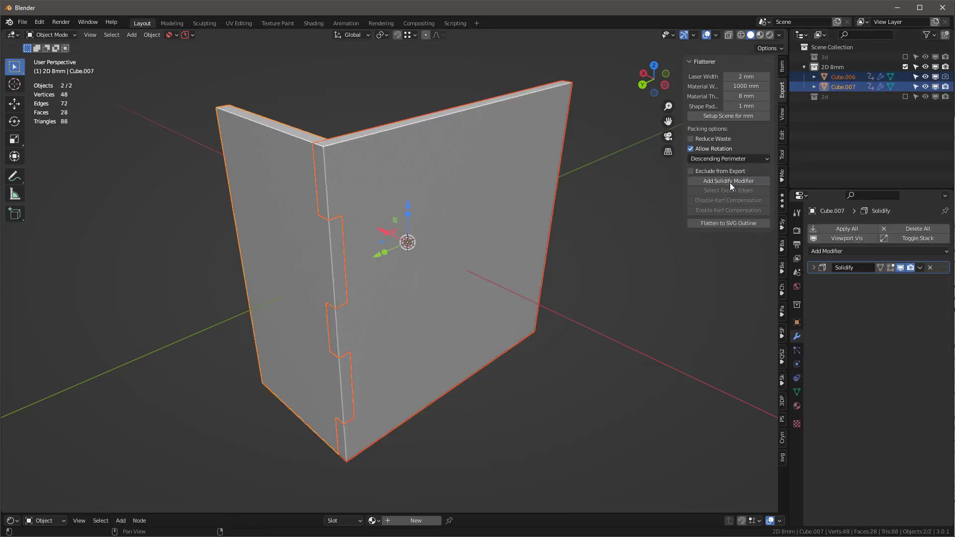
pyautogui.click(715, 223)
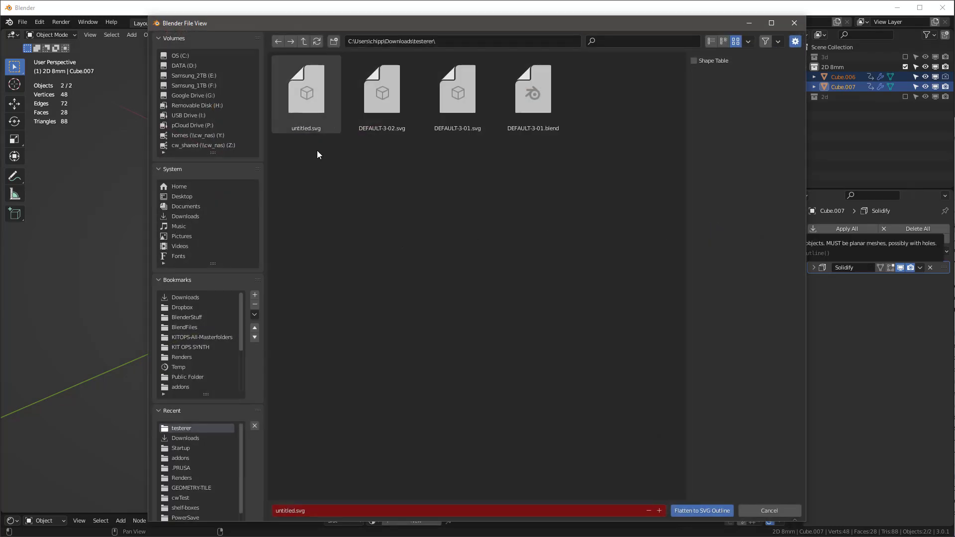
pyautogui.doubleClick(310, 108)
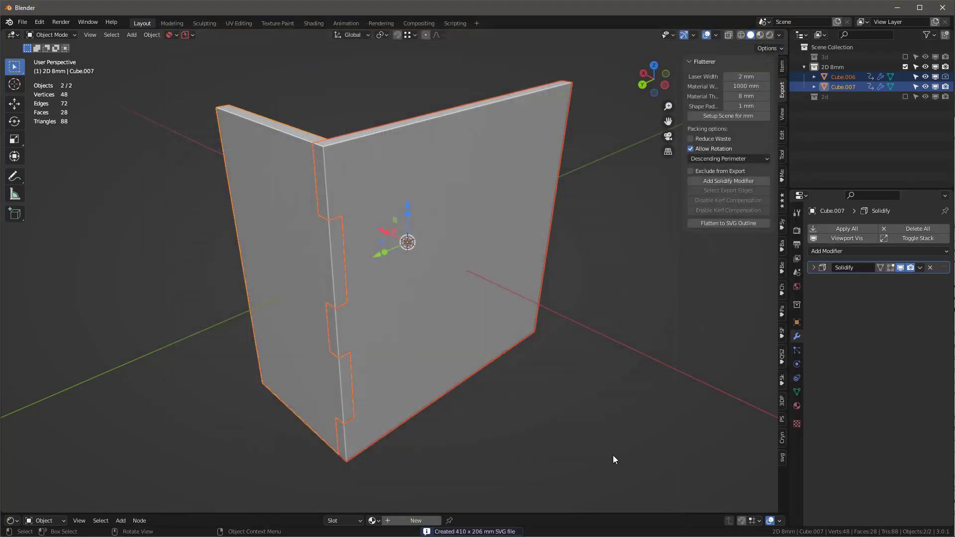
pyautogui.hotkey('alt', 'Tab')
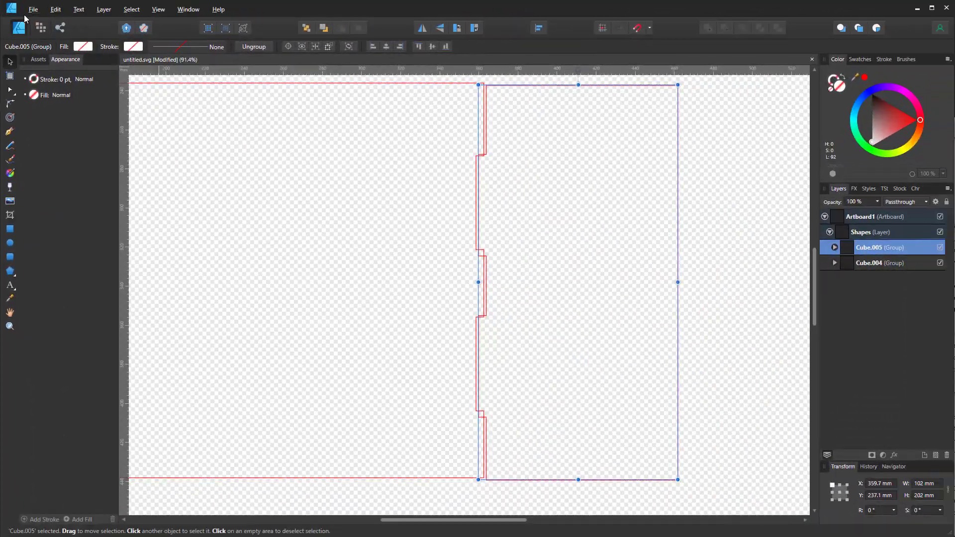
# - Open the exported untitled1.svg in Affinity Designer
pyautogui.click(33, 9)
pyautogui.click(46, 58)
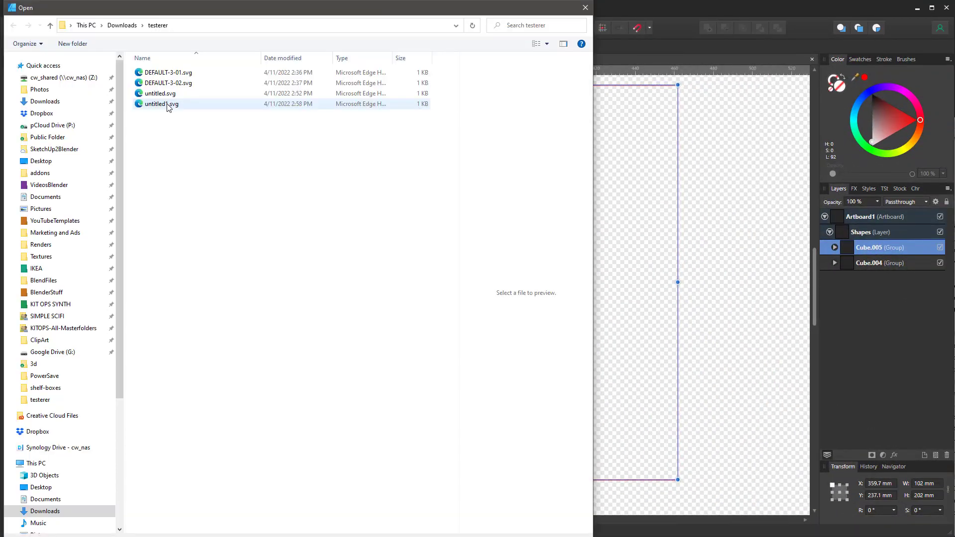
pyautogui.doubleClick(159, 104)
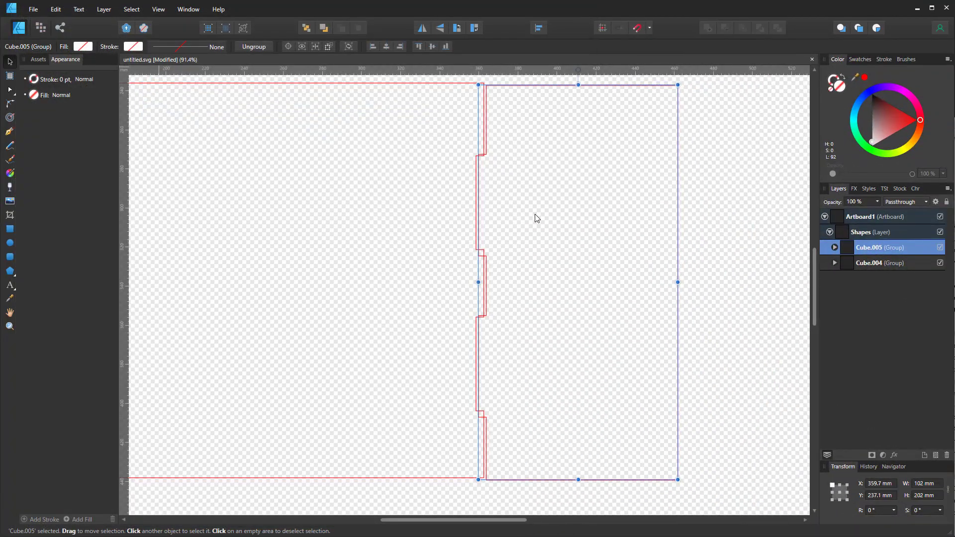
pyautogui.keyDown('ctrl'); pyautogui.scroll(-5, 538, 217); pyautogui.keyUp('ctrl')
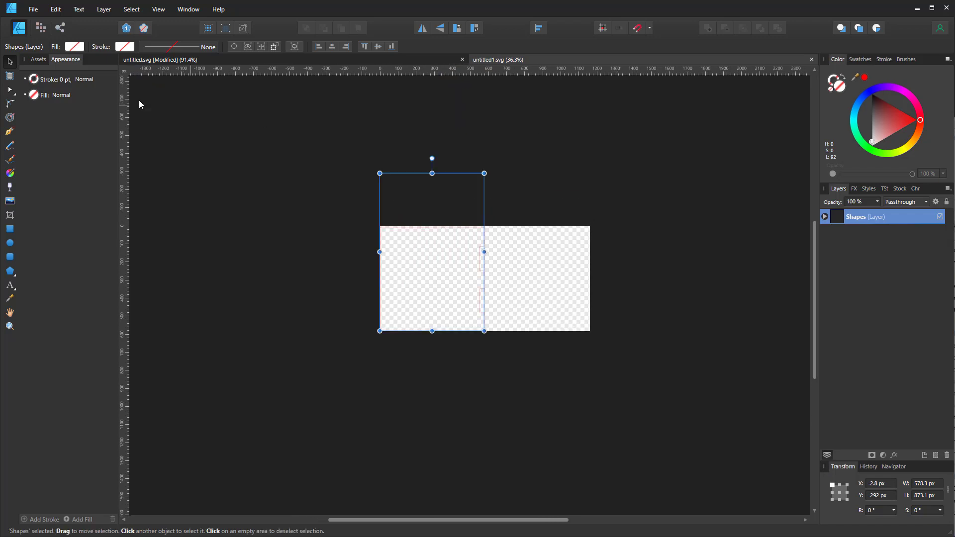
# - Draw an artboard enclosing the Cube.006 and Cube.007 wall outlines
pyautogui.click(10, 76)
pyautogui.moveTo(255, 112); pyautogui.dragTo(517, 392)
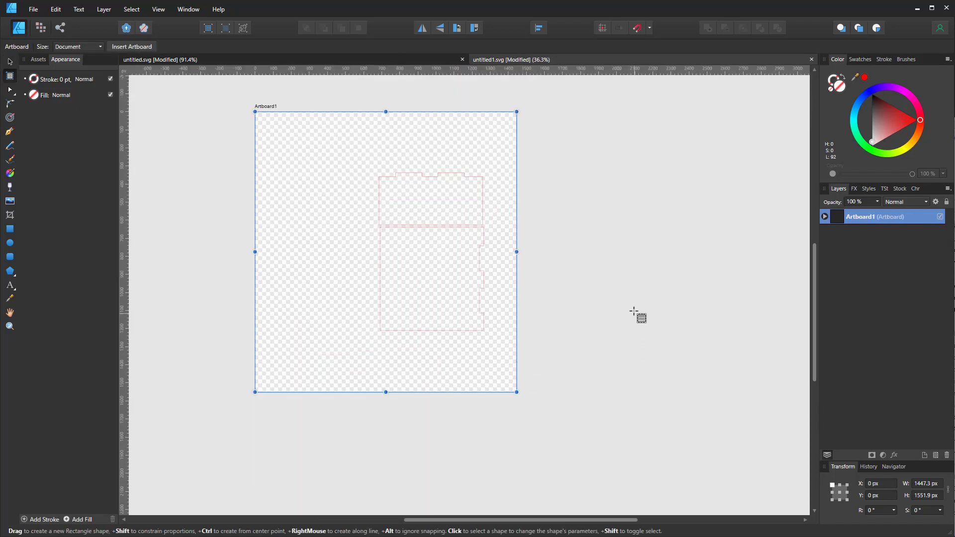
pyautogui.press('h')
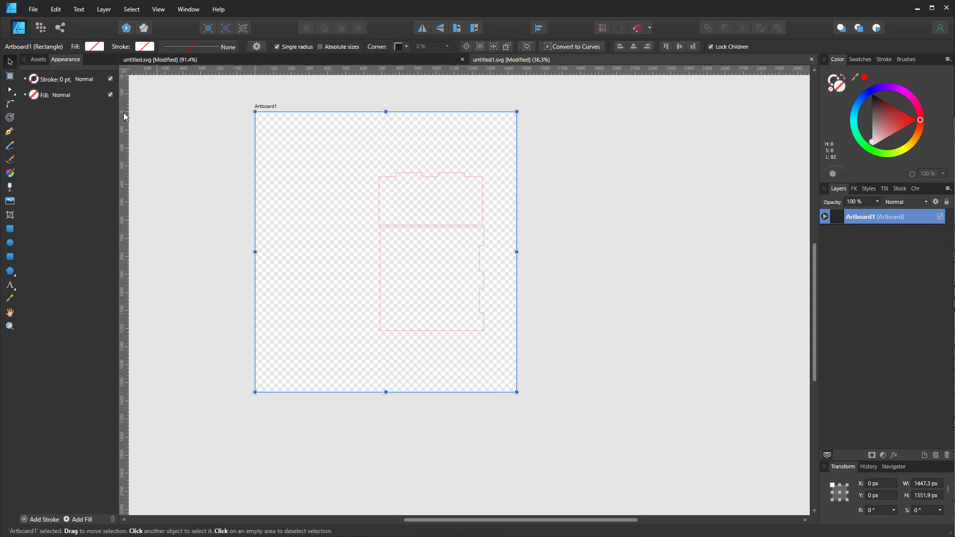
pyautogui.hotkey('ctrl', 'd')
pyautogui.click(197, 47)
# - Switch the document units to millimetres
pyautogui.click(201, 151)
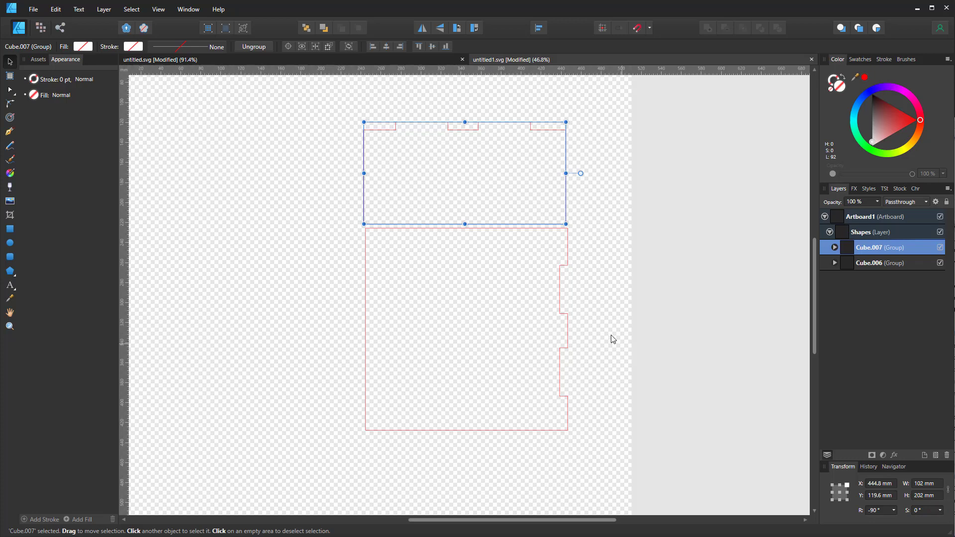
pyautogui.click(565, 270)
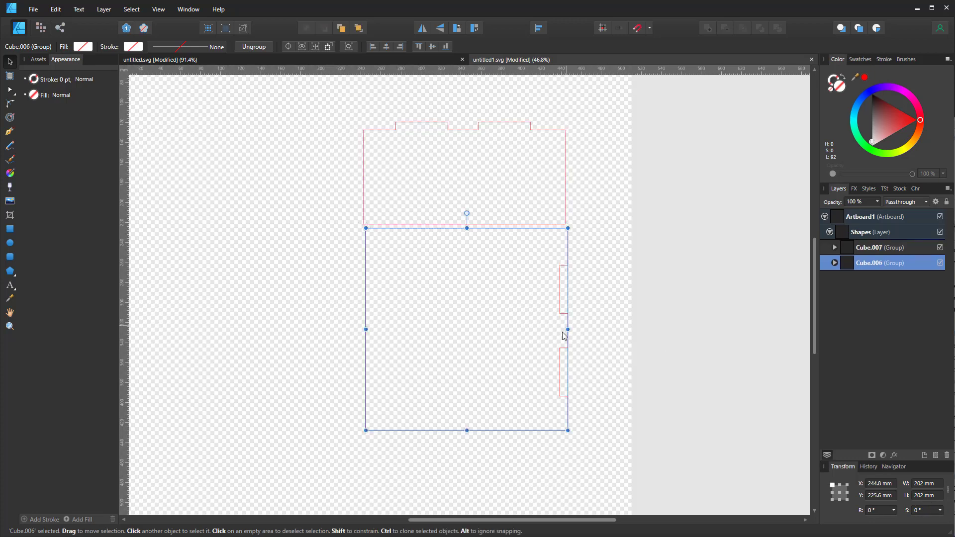
pyautogui.scroll(-1, 300, 188)
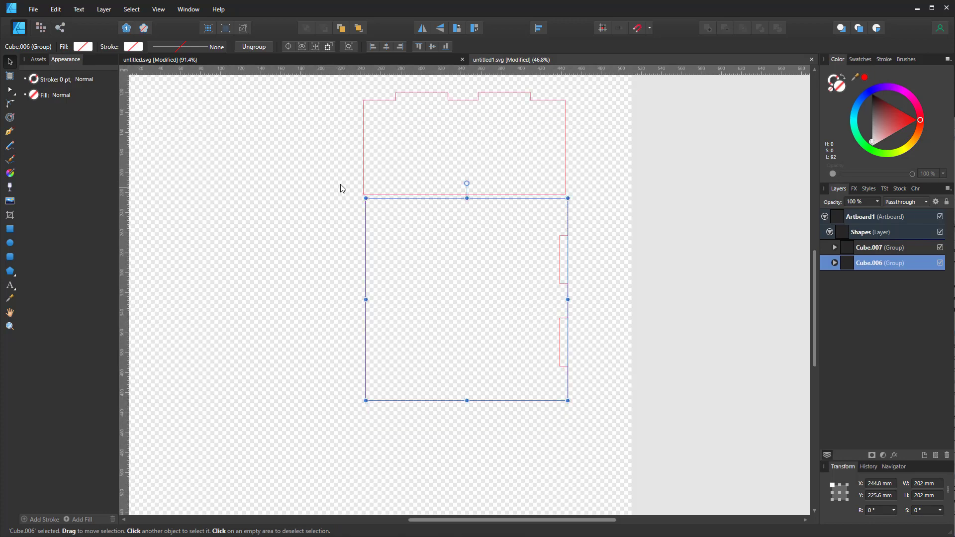
# - Rotate Cube.007 90° and align it against Cube.006's notched edge to check the joint
pyautogui.click(554, 116)
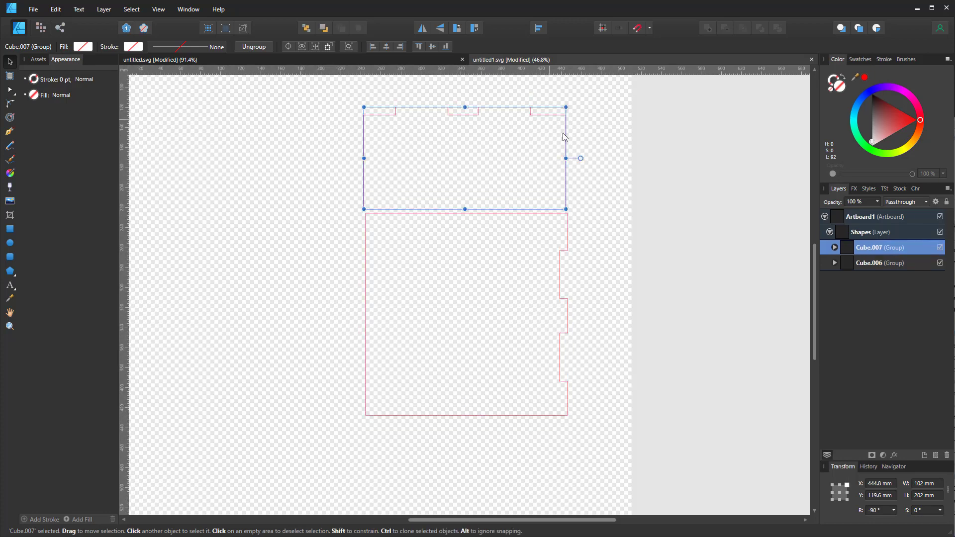
pyautogui.moveTo(581, 159); pyautogui.dragTo(470, 89)
pyautogui.moveTo(485, 199); pyautogui.dragTo(568, 305)
pyautogui.keyDown('ctrl'); pyautogui.scroll(5, 573, 289); pyautogui.keyUp('ctrl')
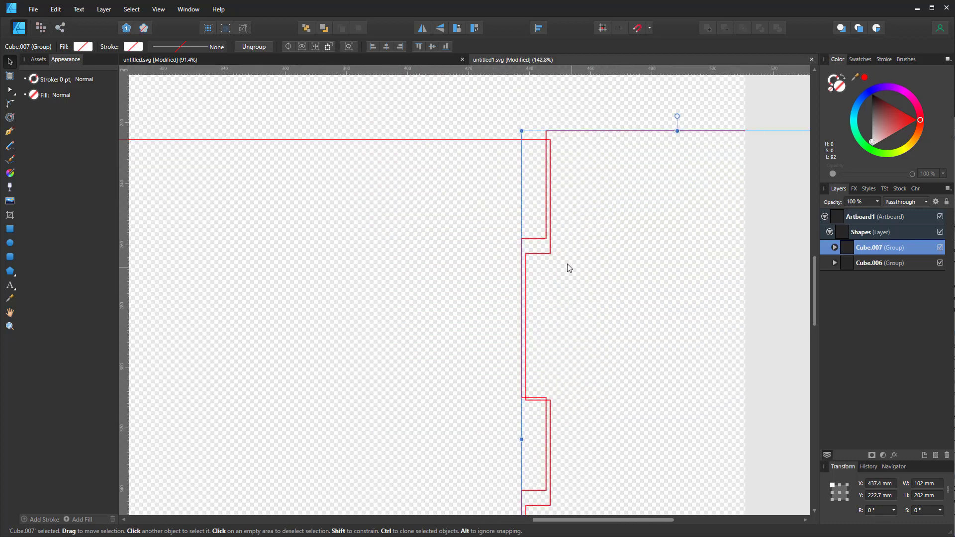
pyautogui.moveTo(548, 244); pyautogui.dragTo(548, 251)
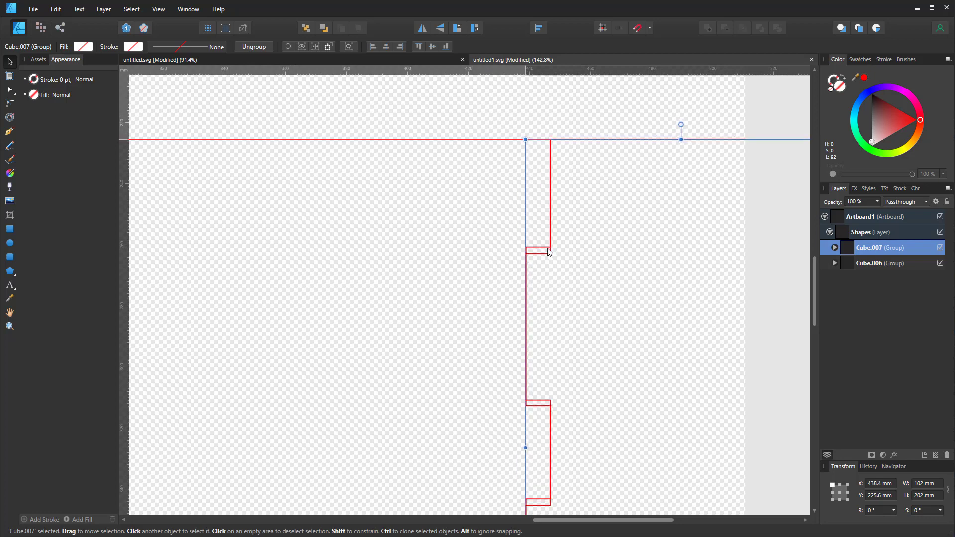
pyautogui.scroll(-3, 535, 233)
pyautogui.scroll(-2, 536, 233)
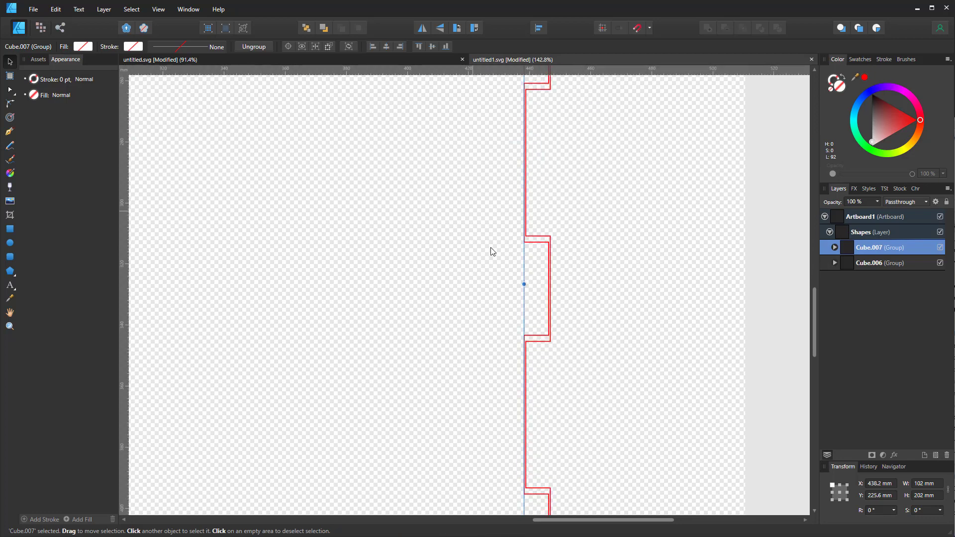
pyautogui.scroll(-2, 533, 227)
pyautogui.scroll(1, 535, 262)
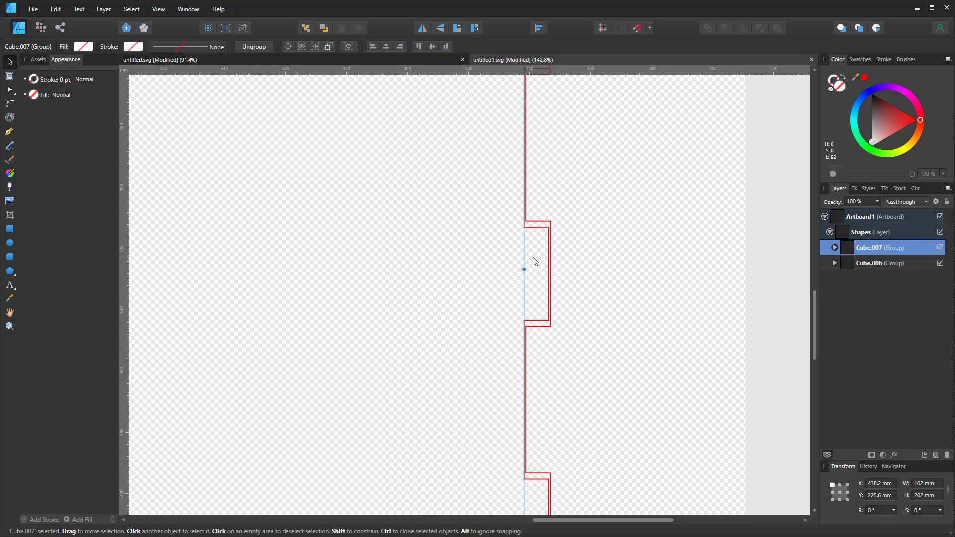